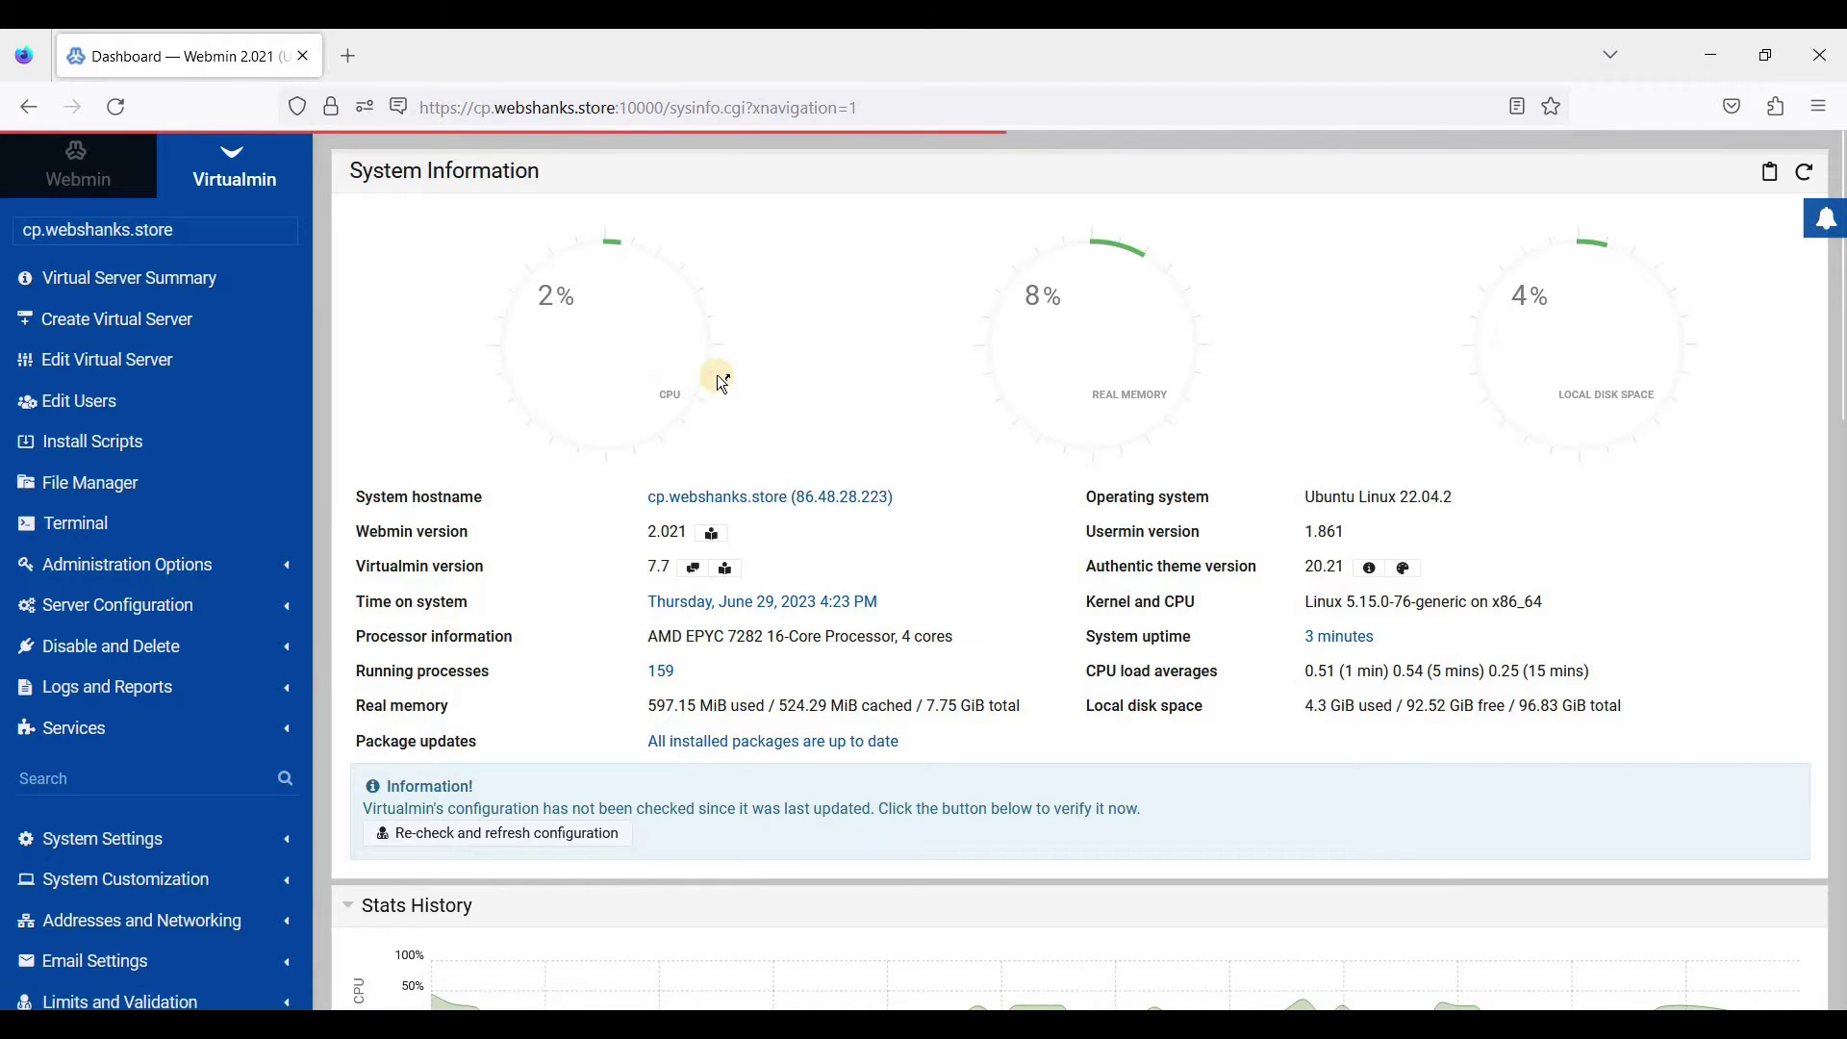
Set the domain name to webshanks.store and the description to 'First WordPress Site in Virtualmin'.
click(836, 334)
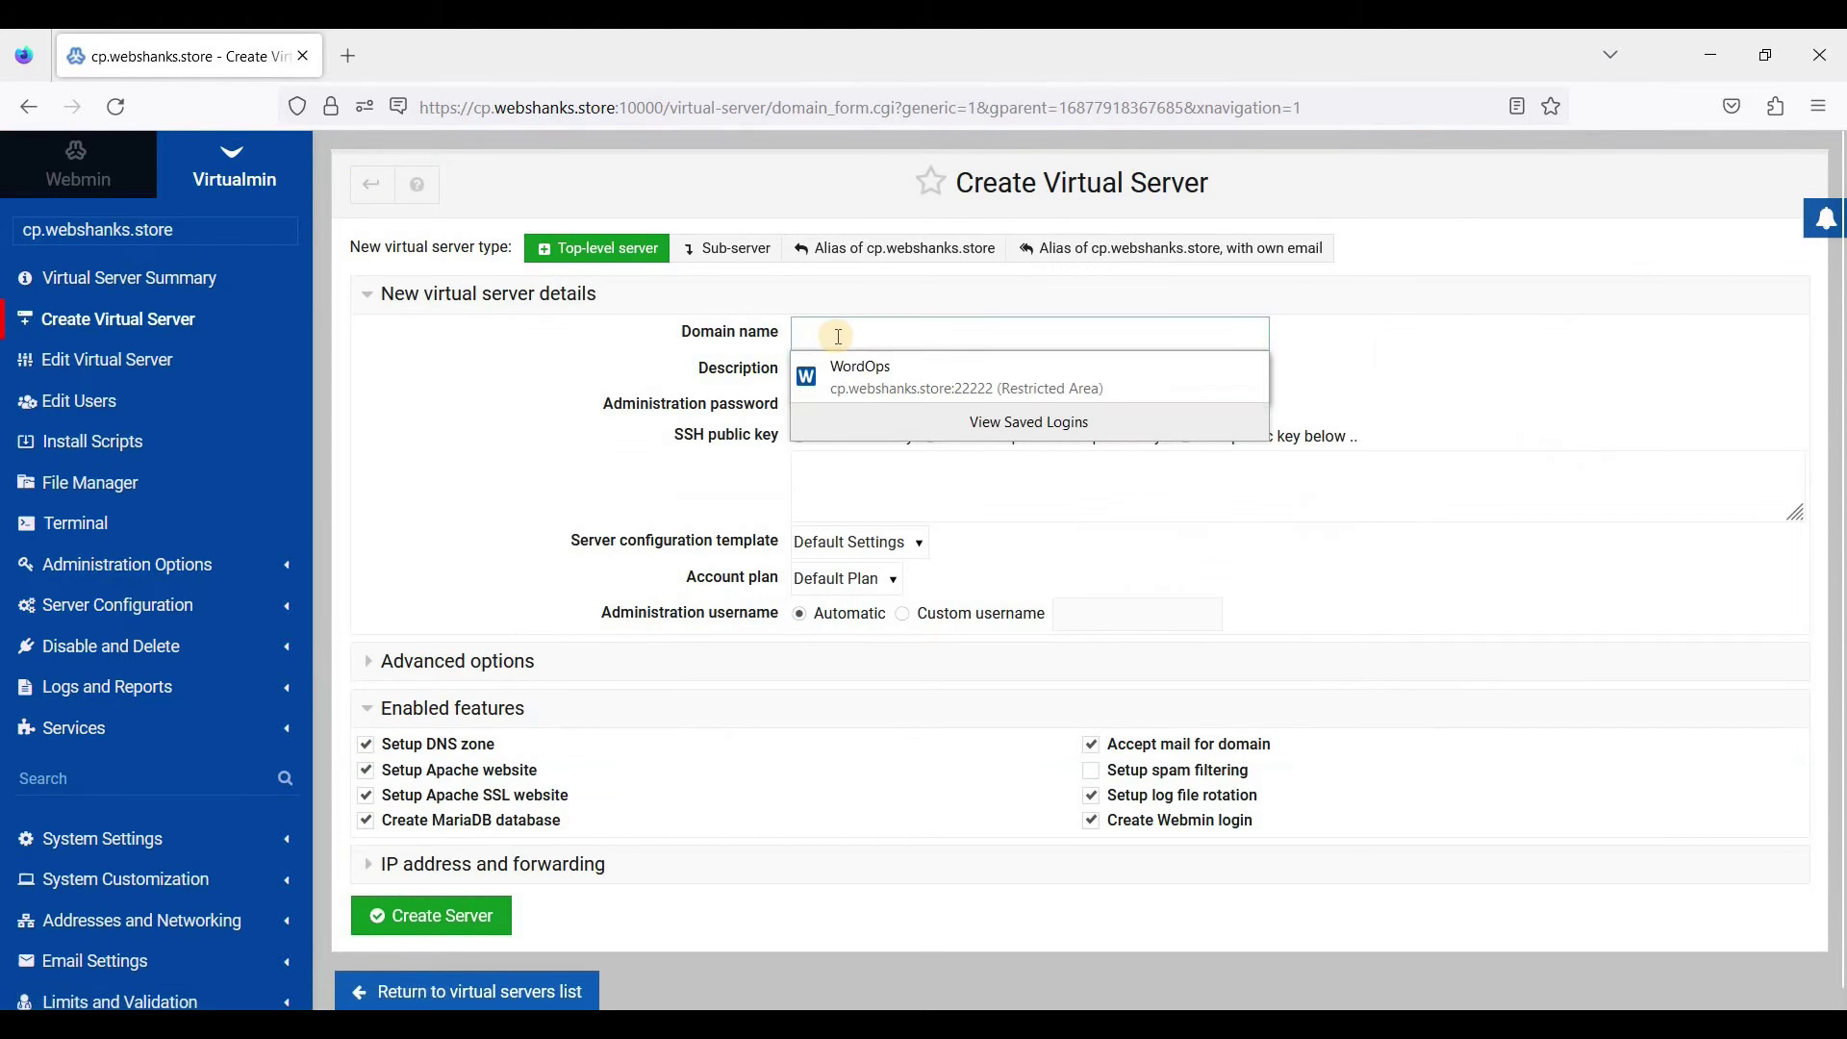
text(web)
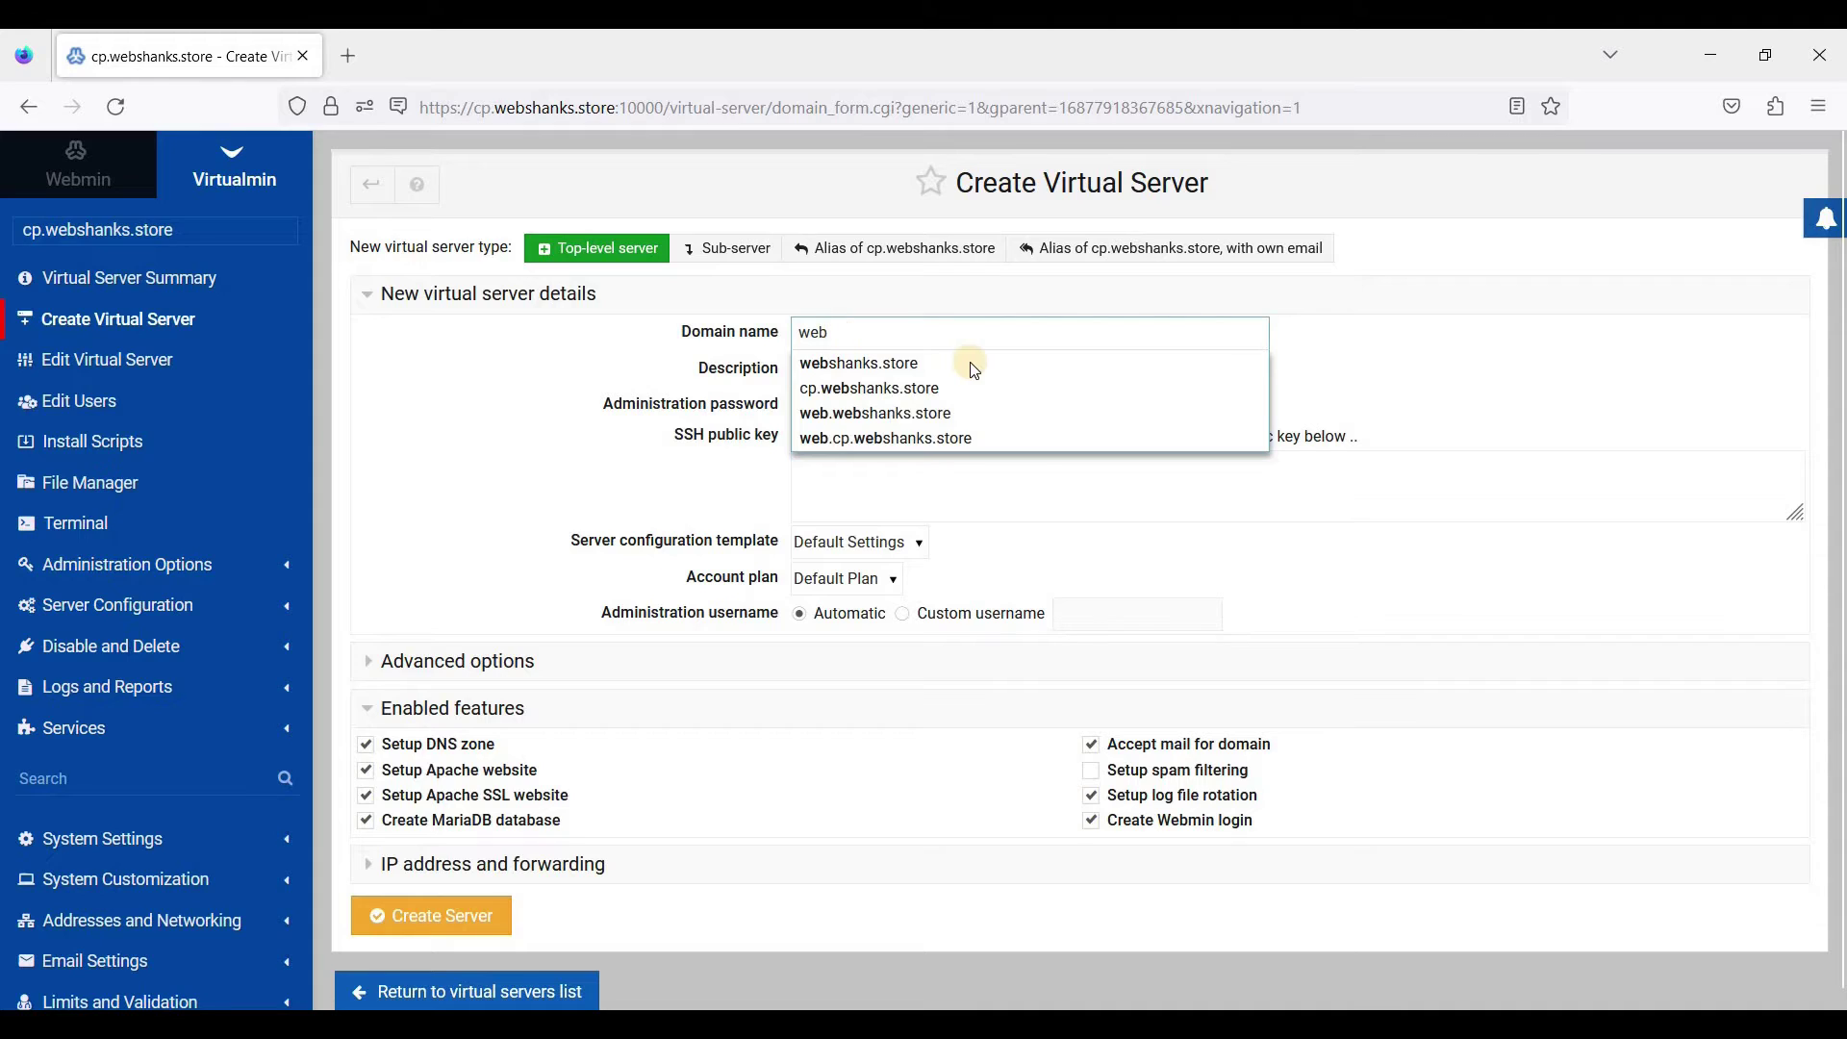
click(972, 363)
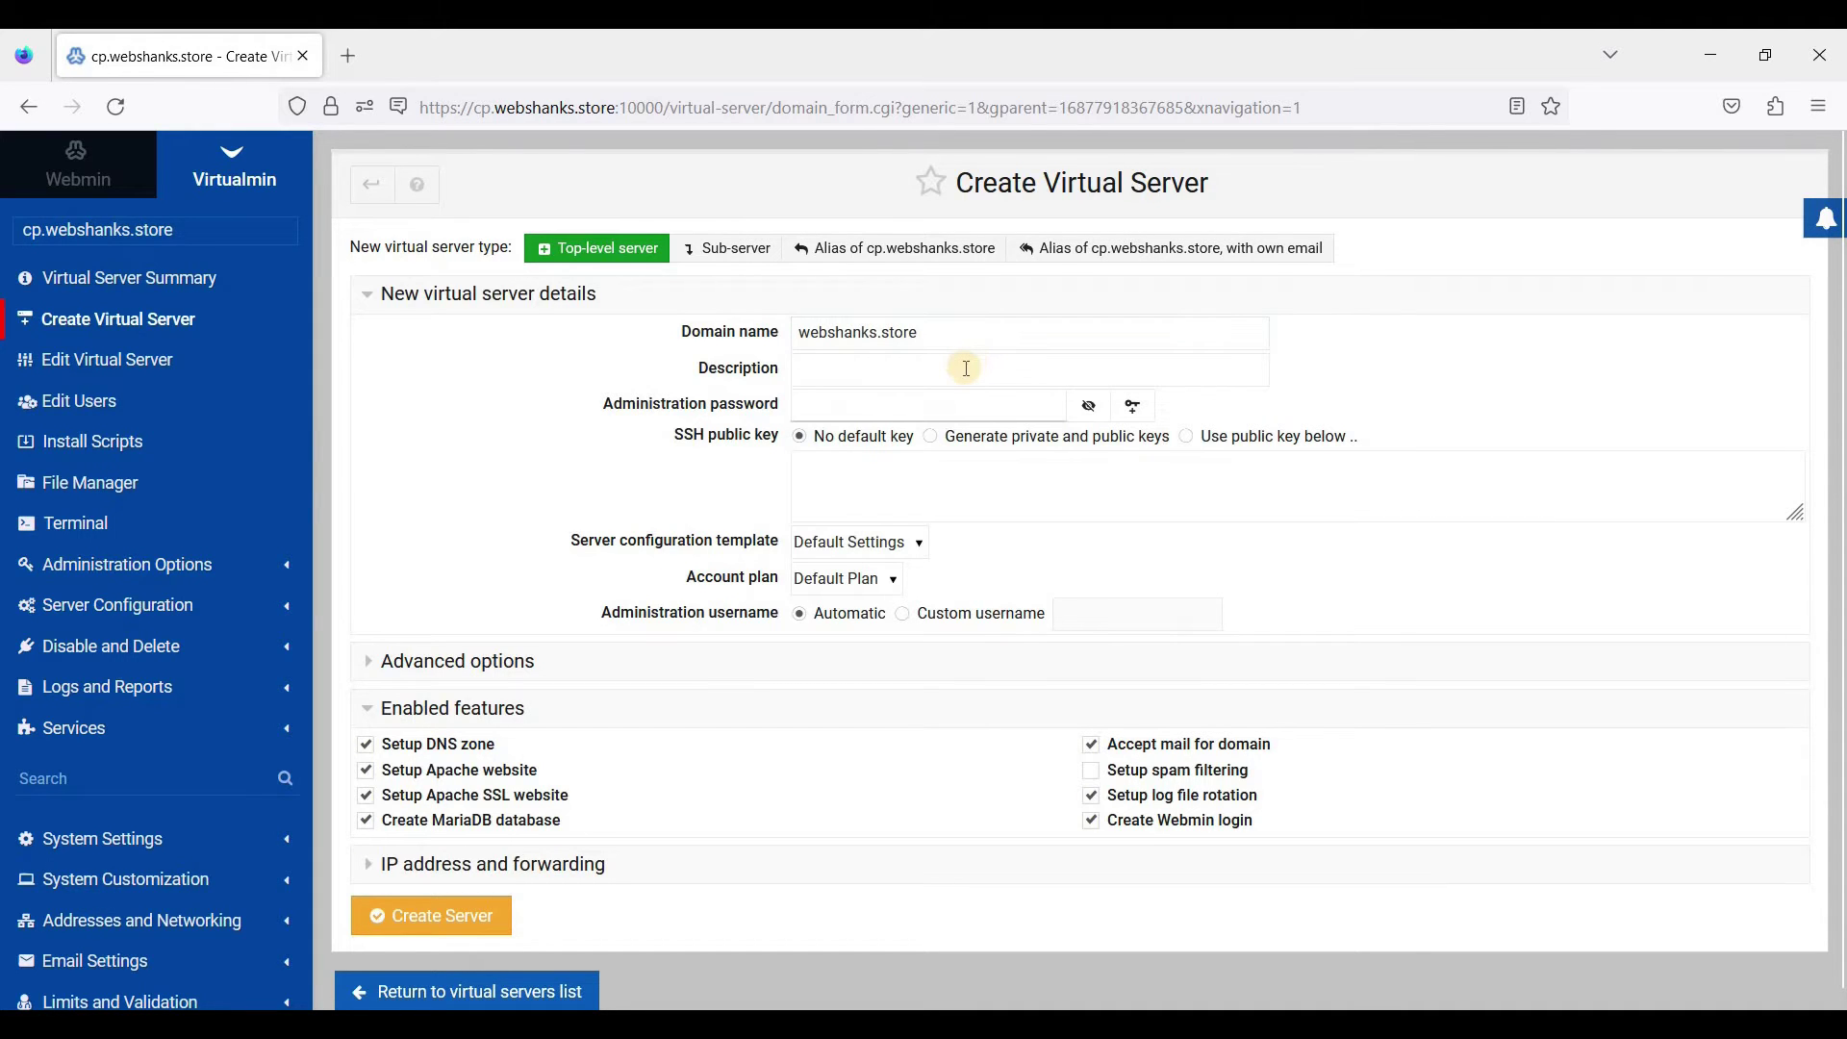
click(966, 369)
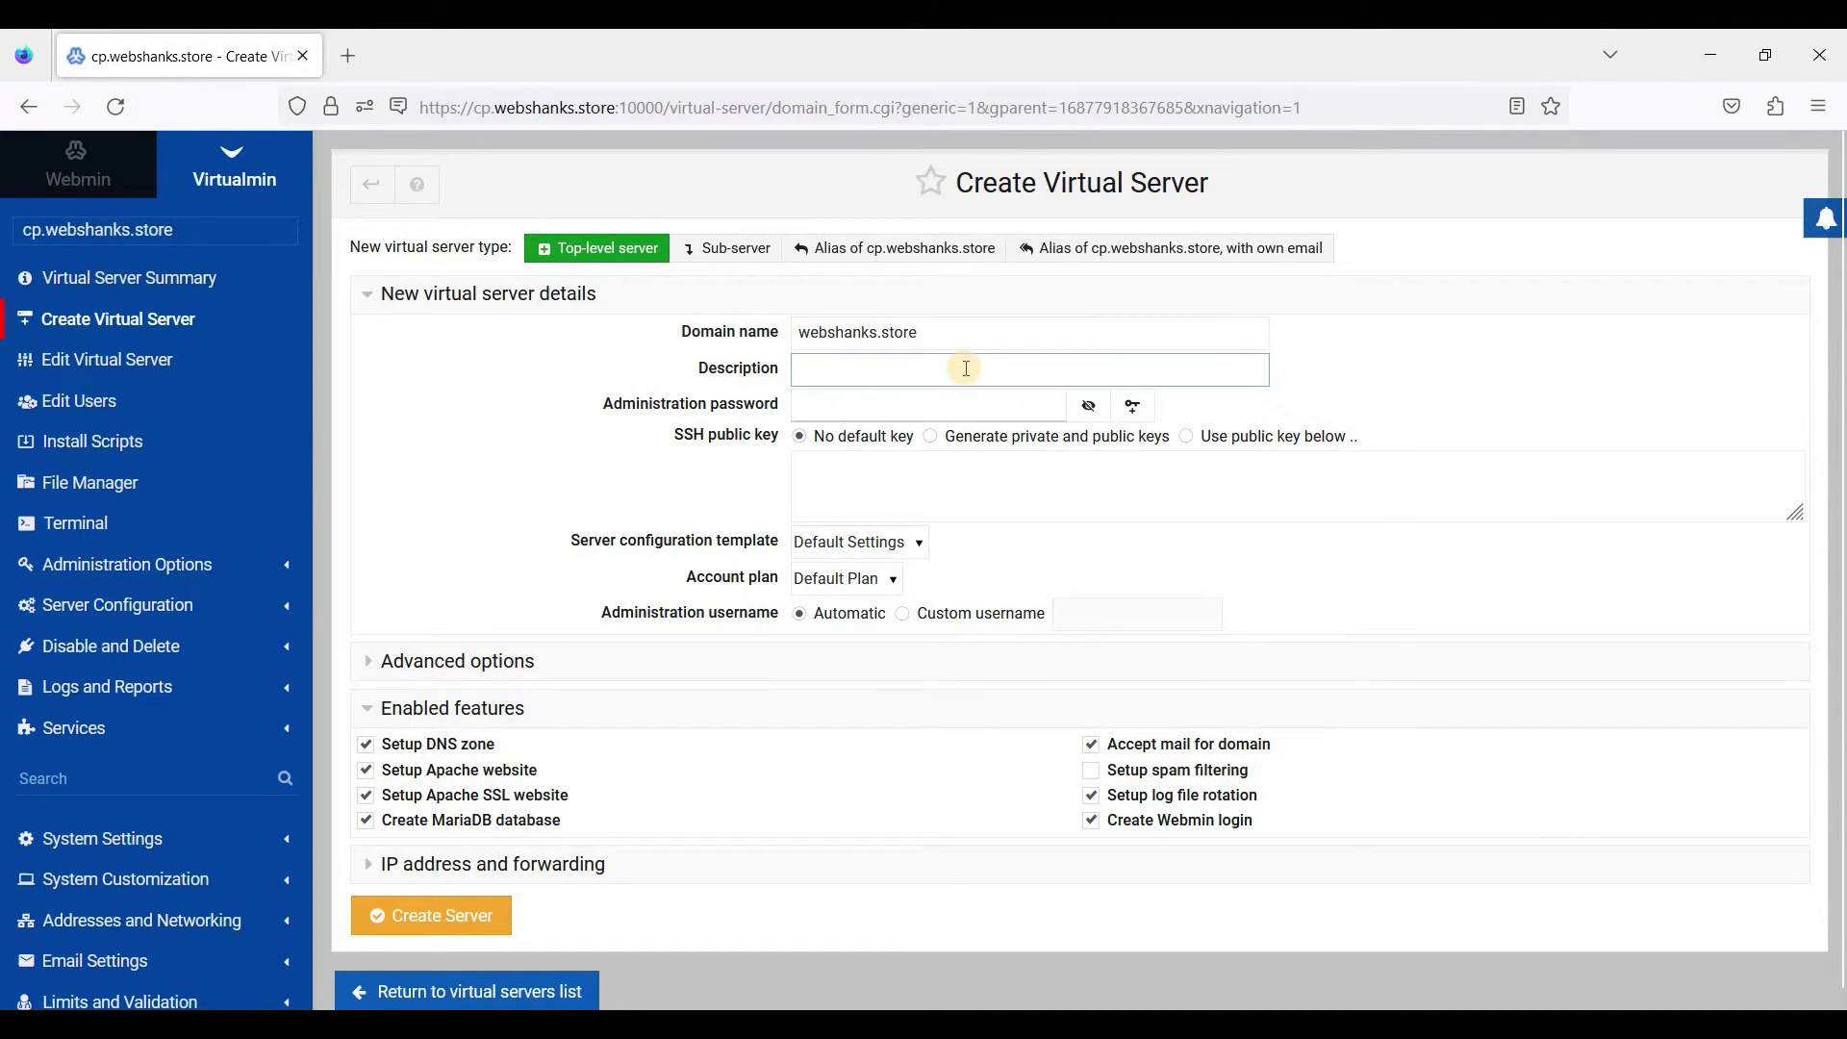
text(First WordPress Site in Virtu)
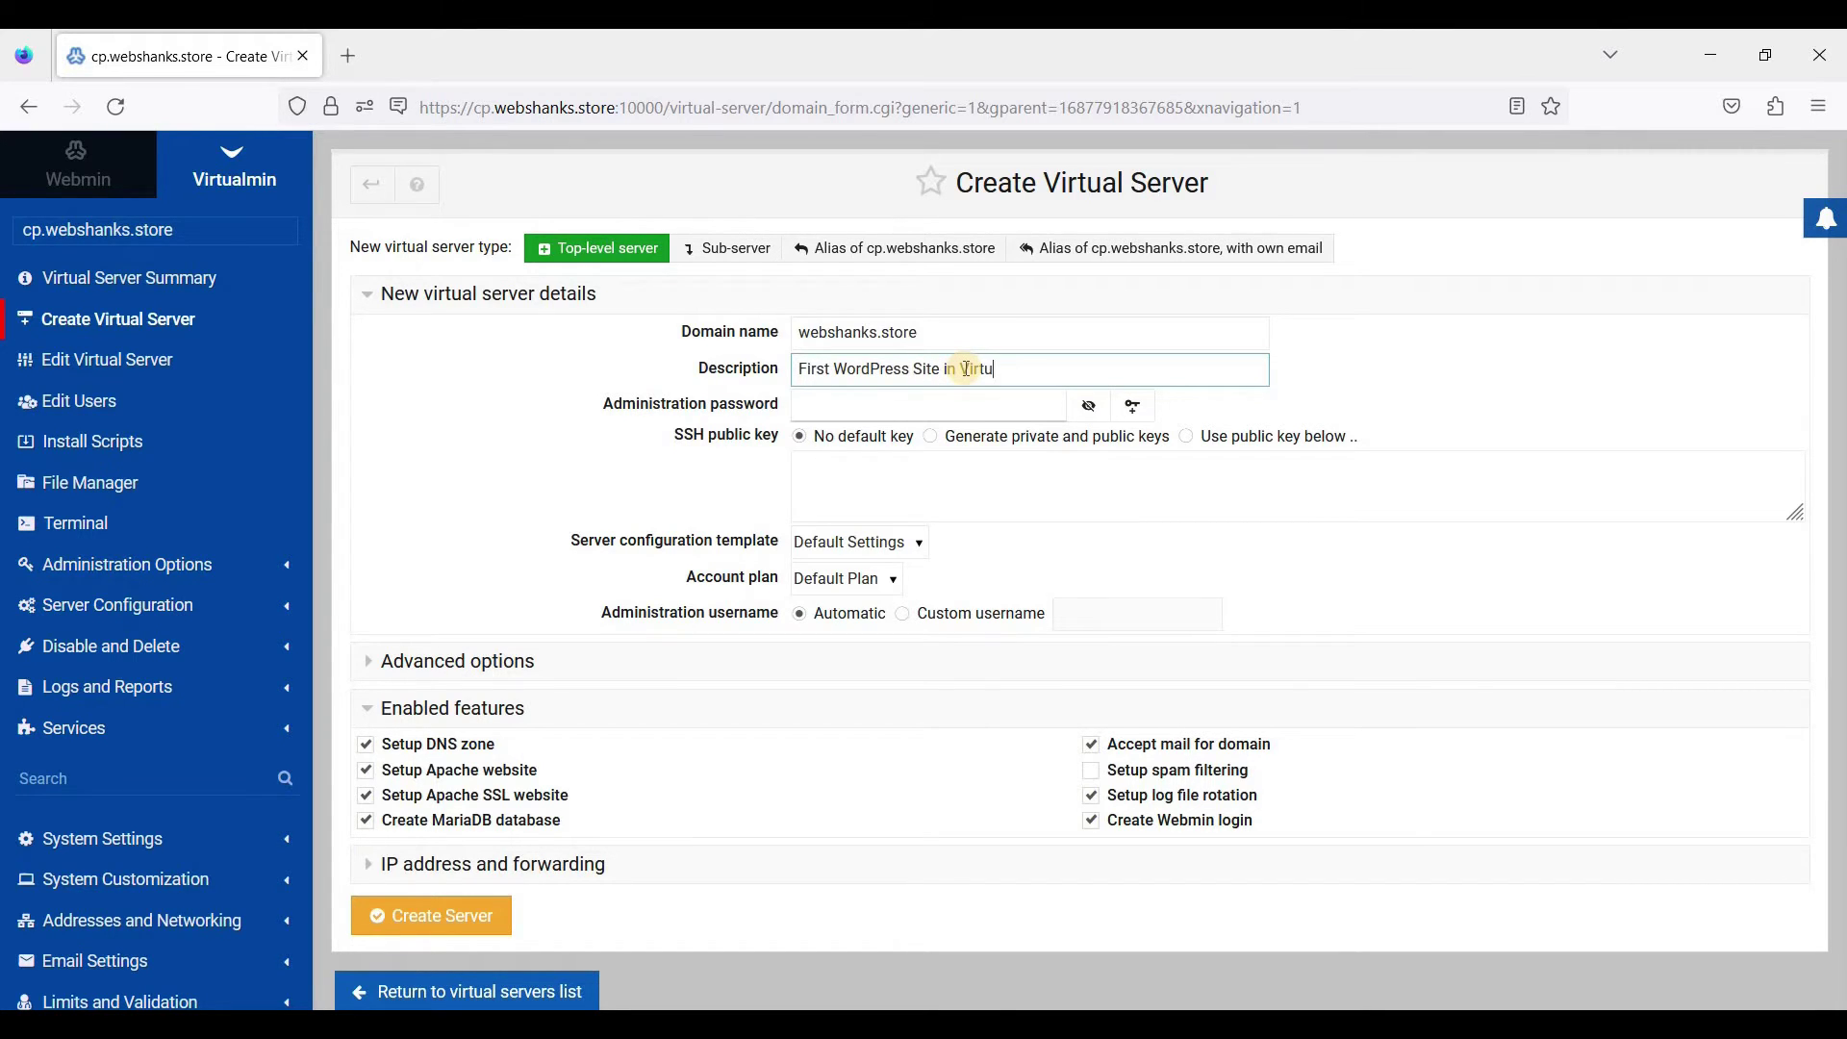
text(n)
Generate a random administration password and copy it.
click(1130, 409)
key(ctrl+a)
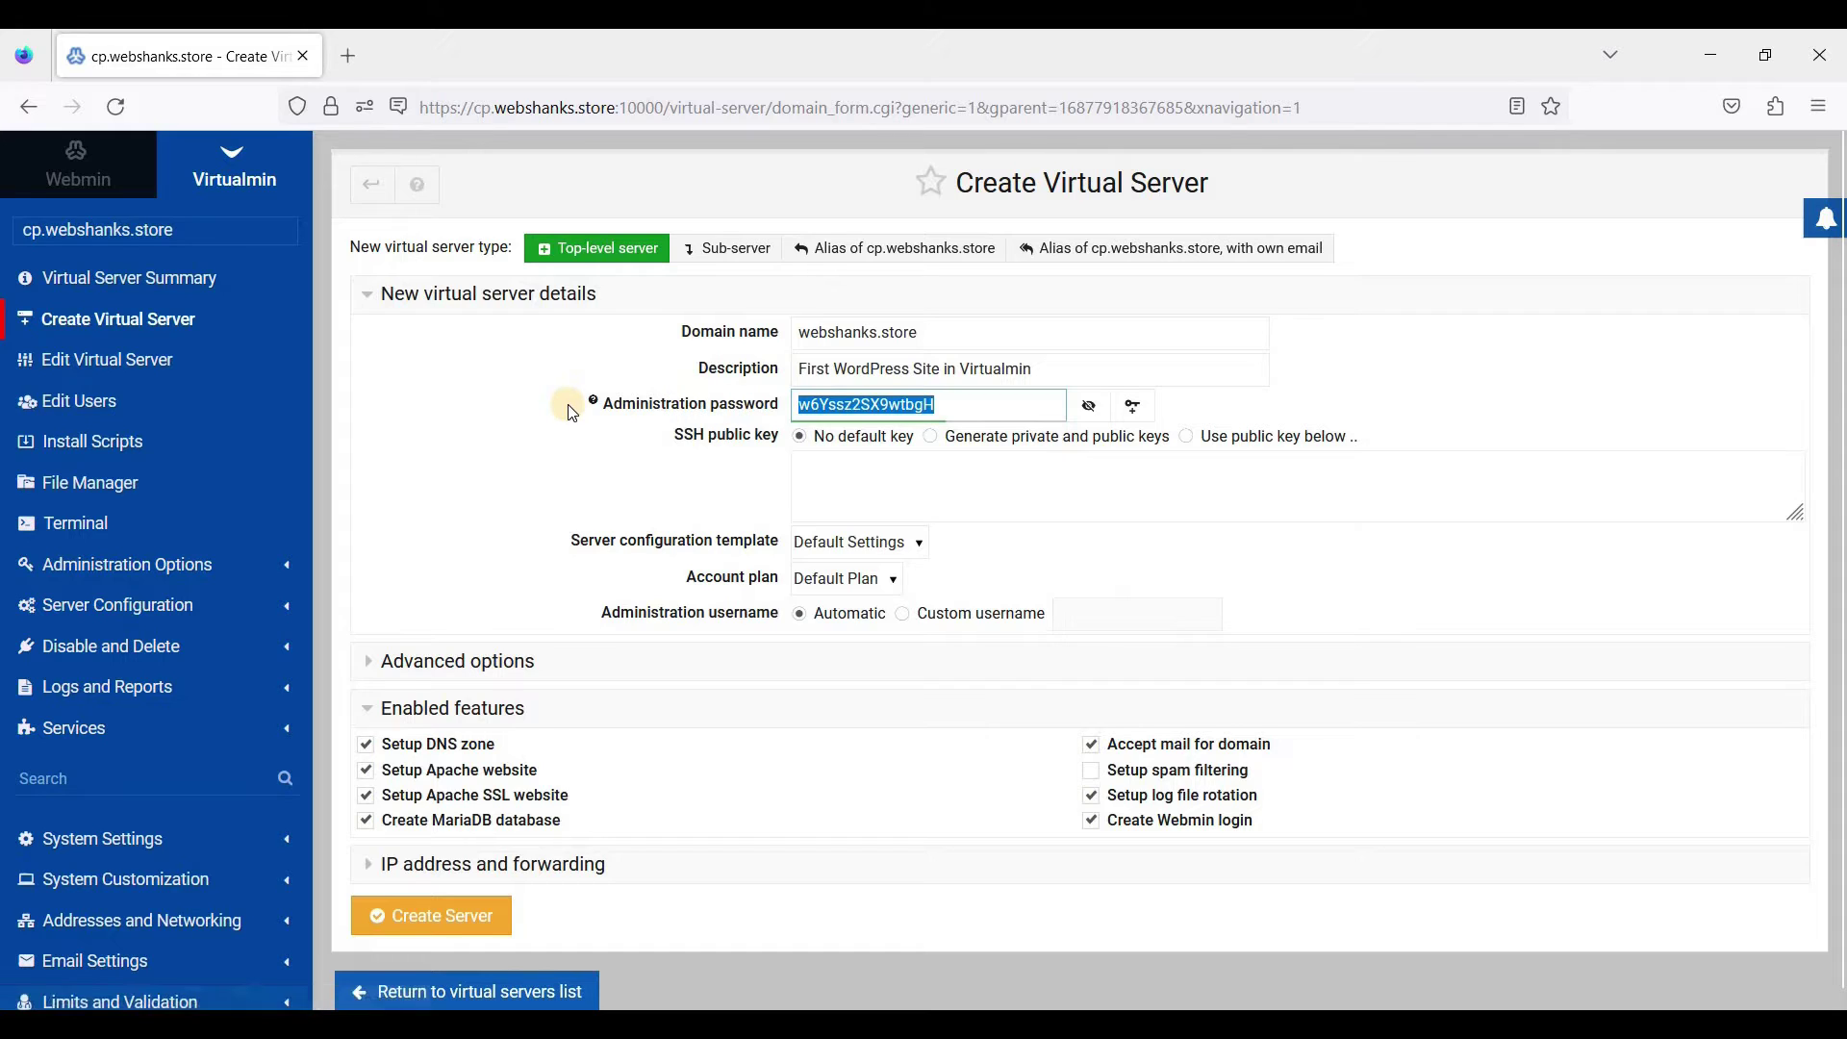
click(475, 444)
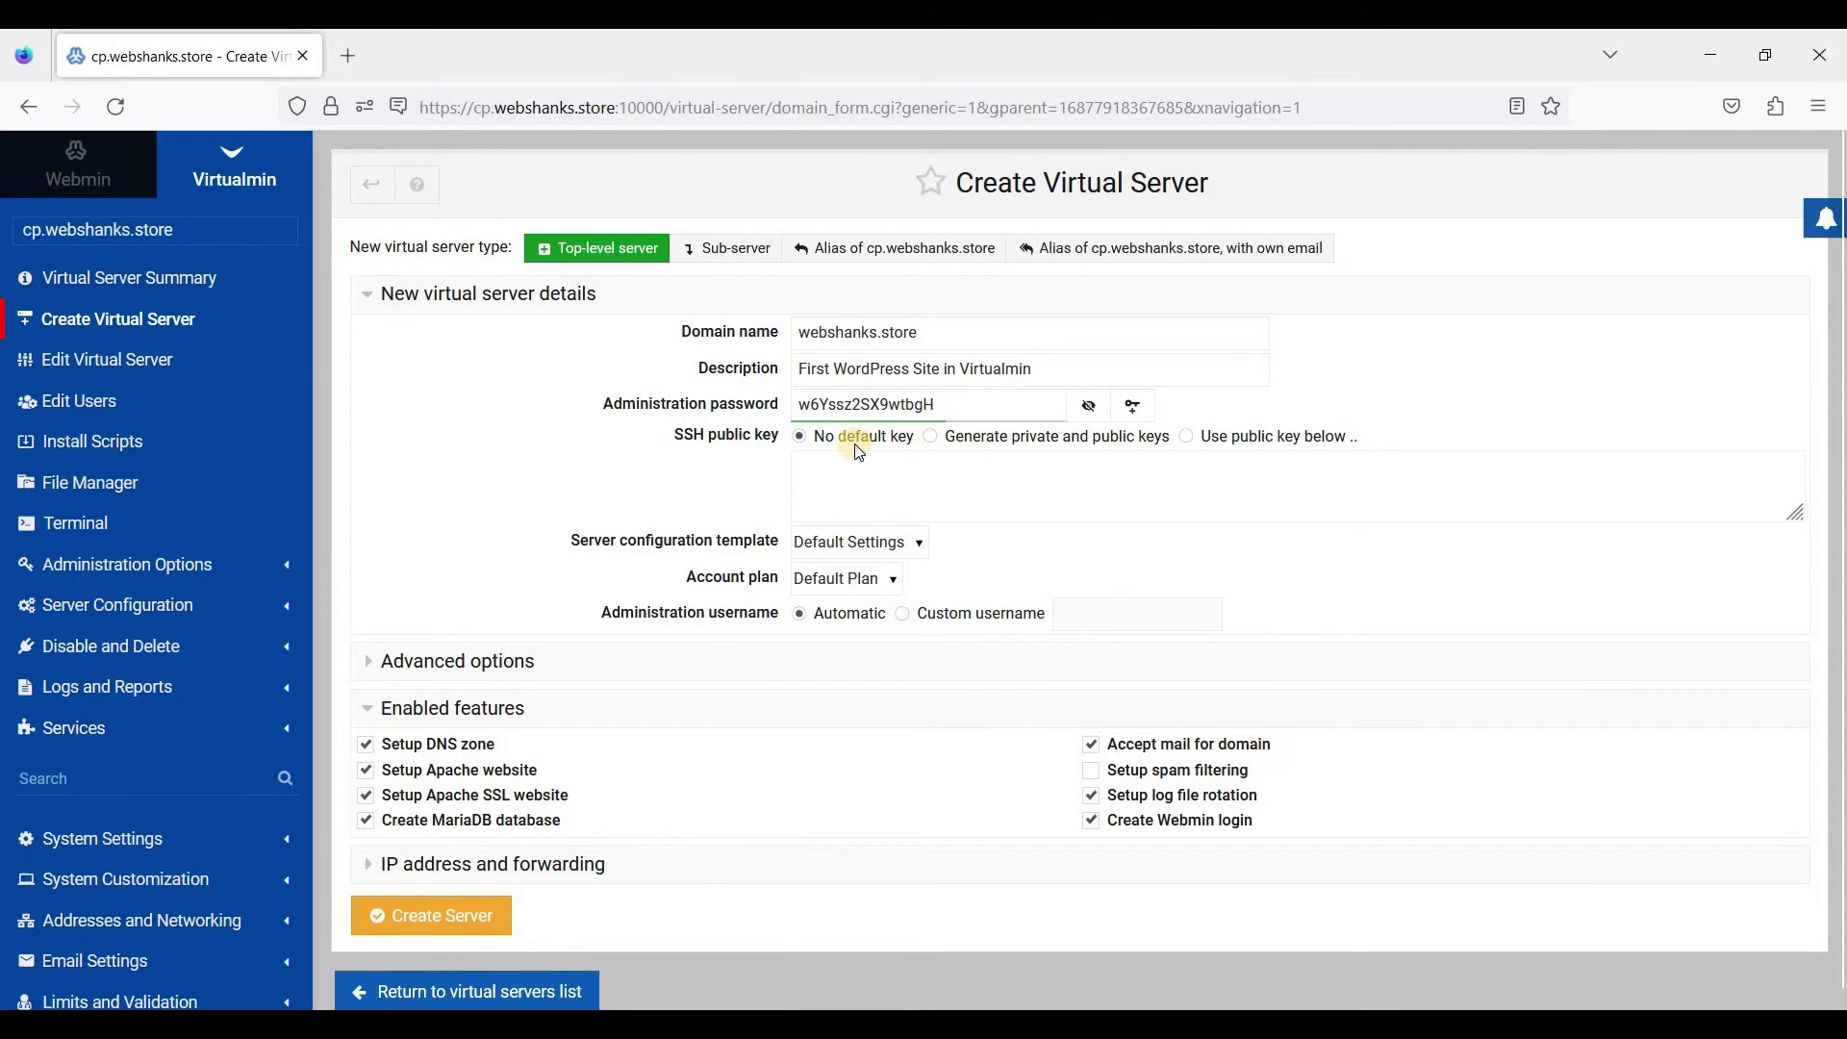
Turn on Setup spam filtering and create the webshanks.store virtual server.
scroll(954, 498, down, 1)
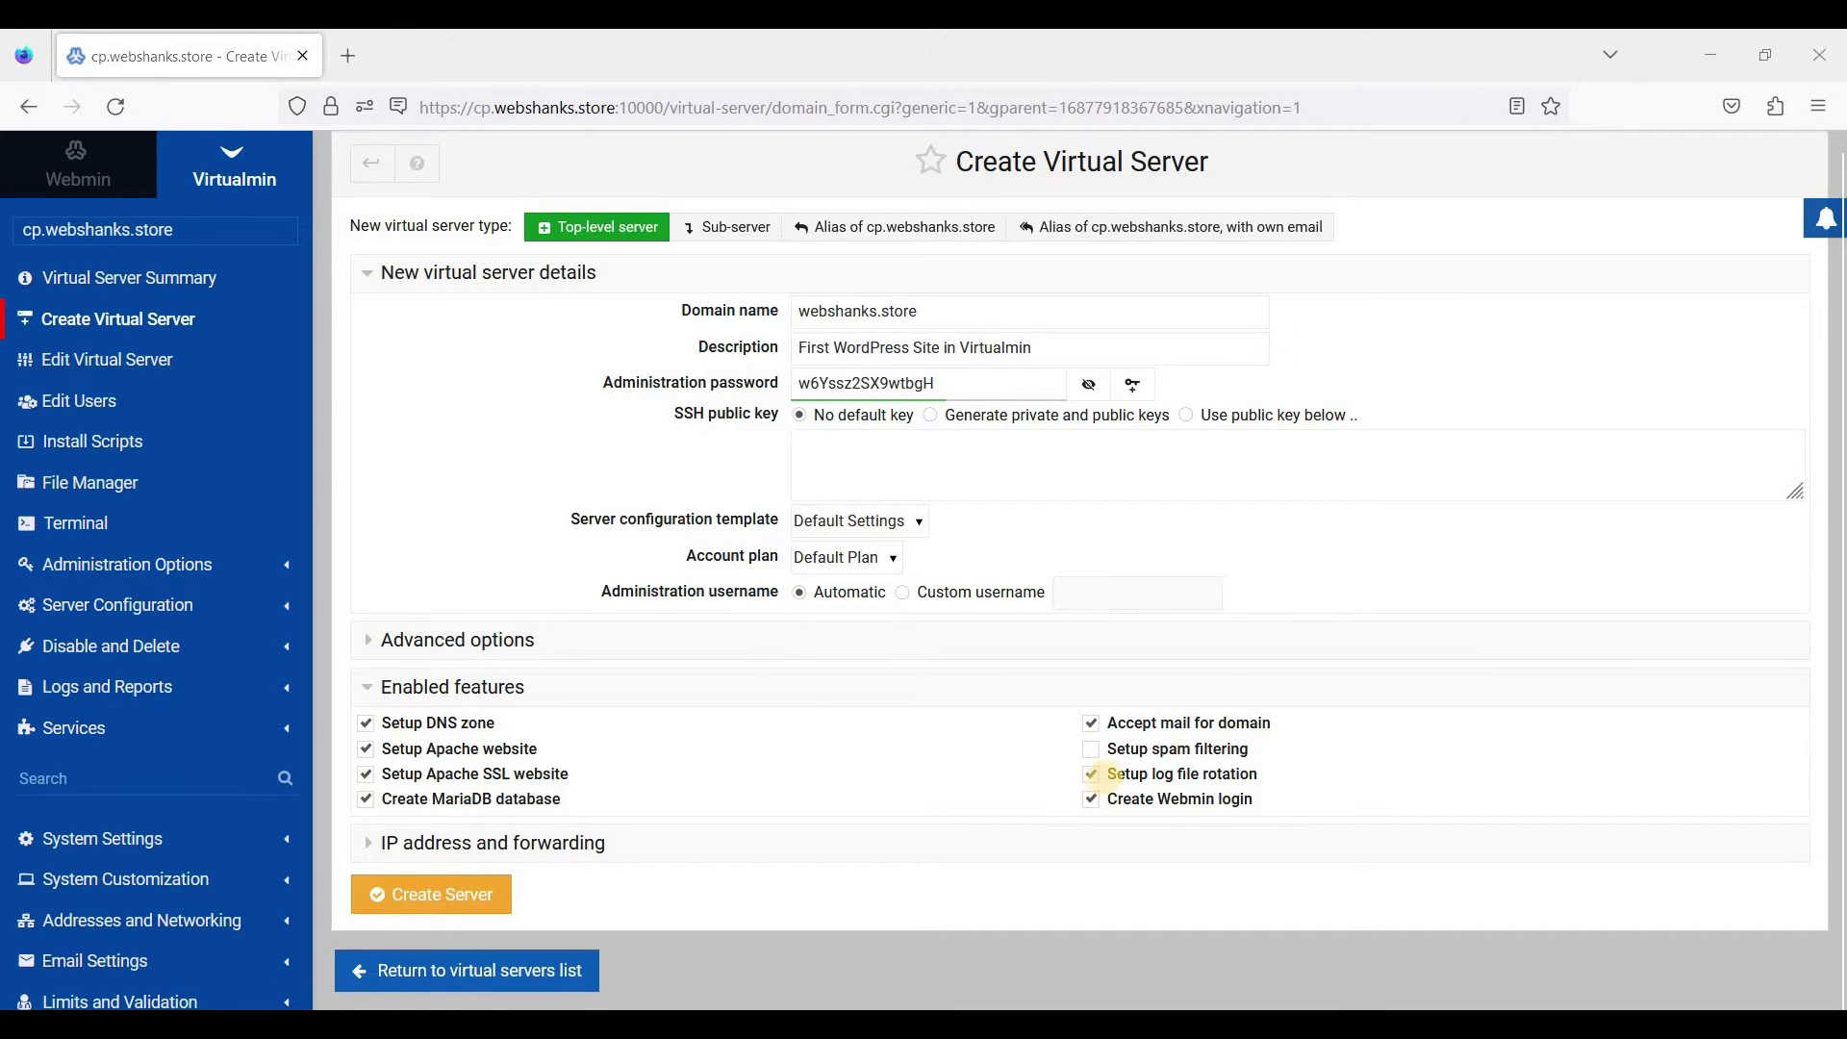
click(1088, 753)
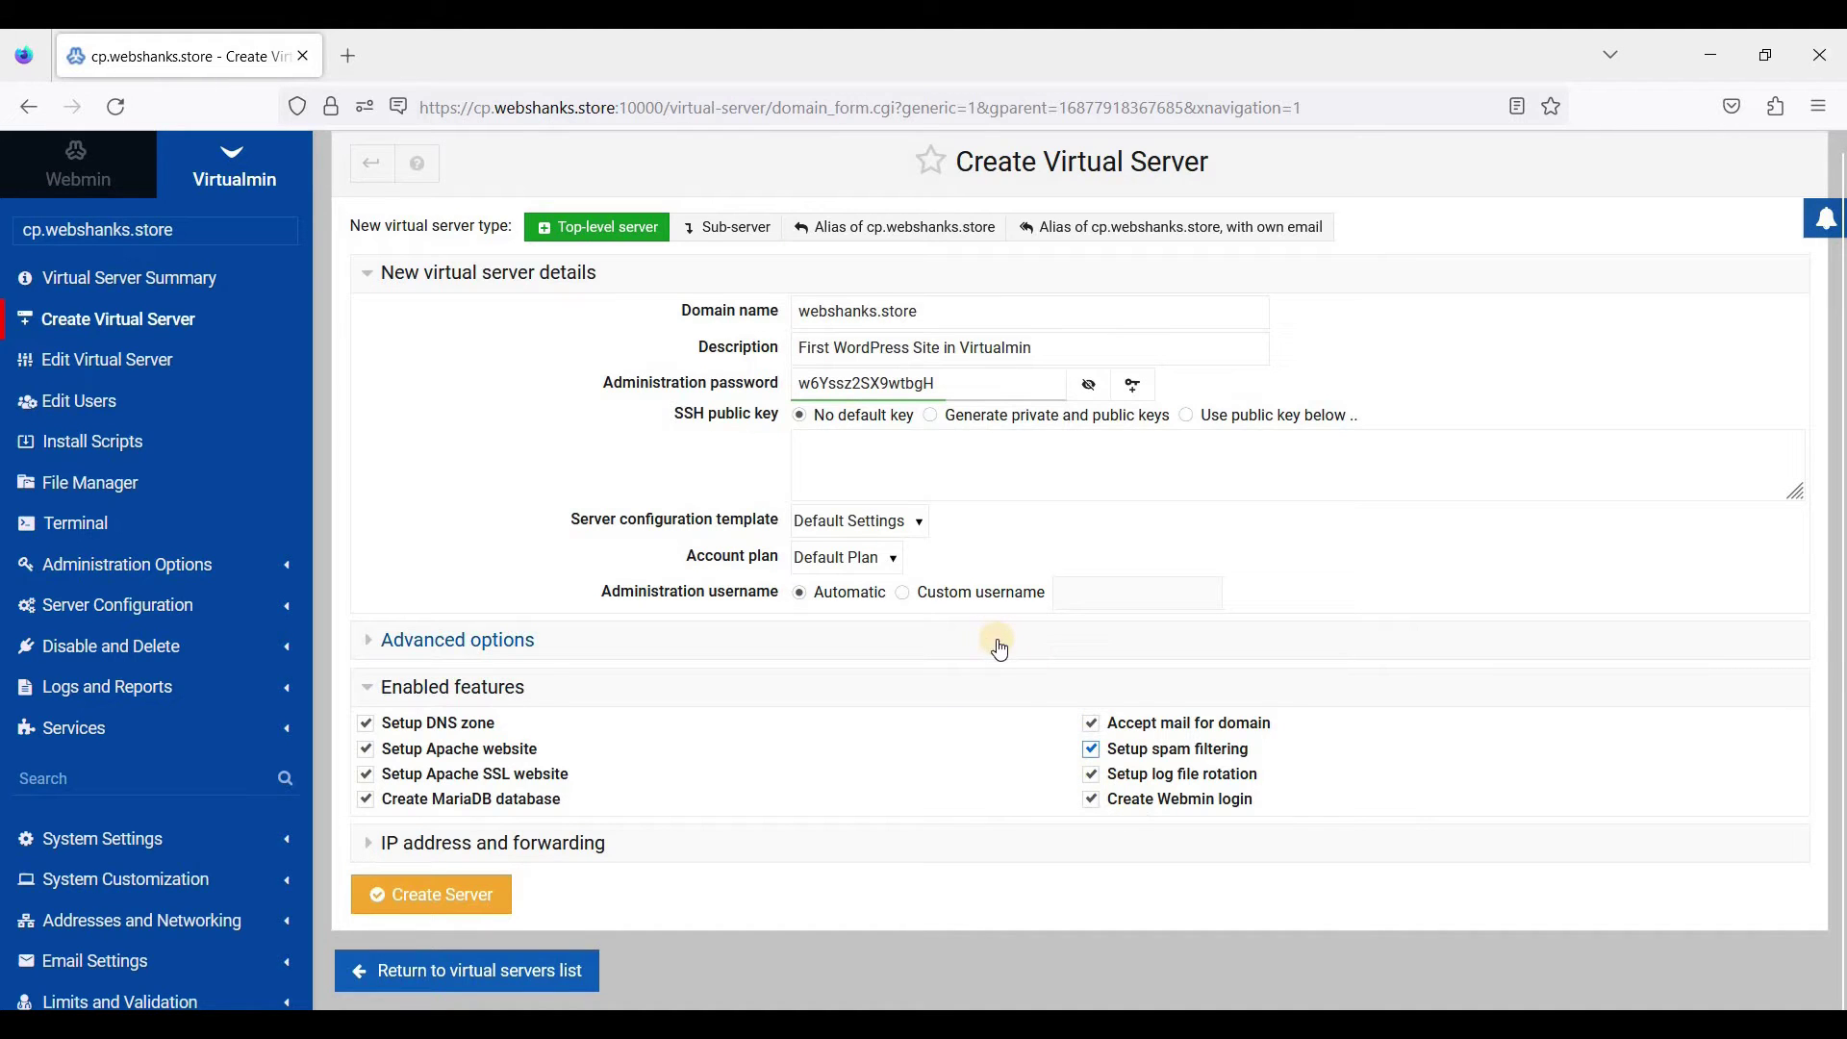
scroll(1001, 651, up, 1)
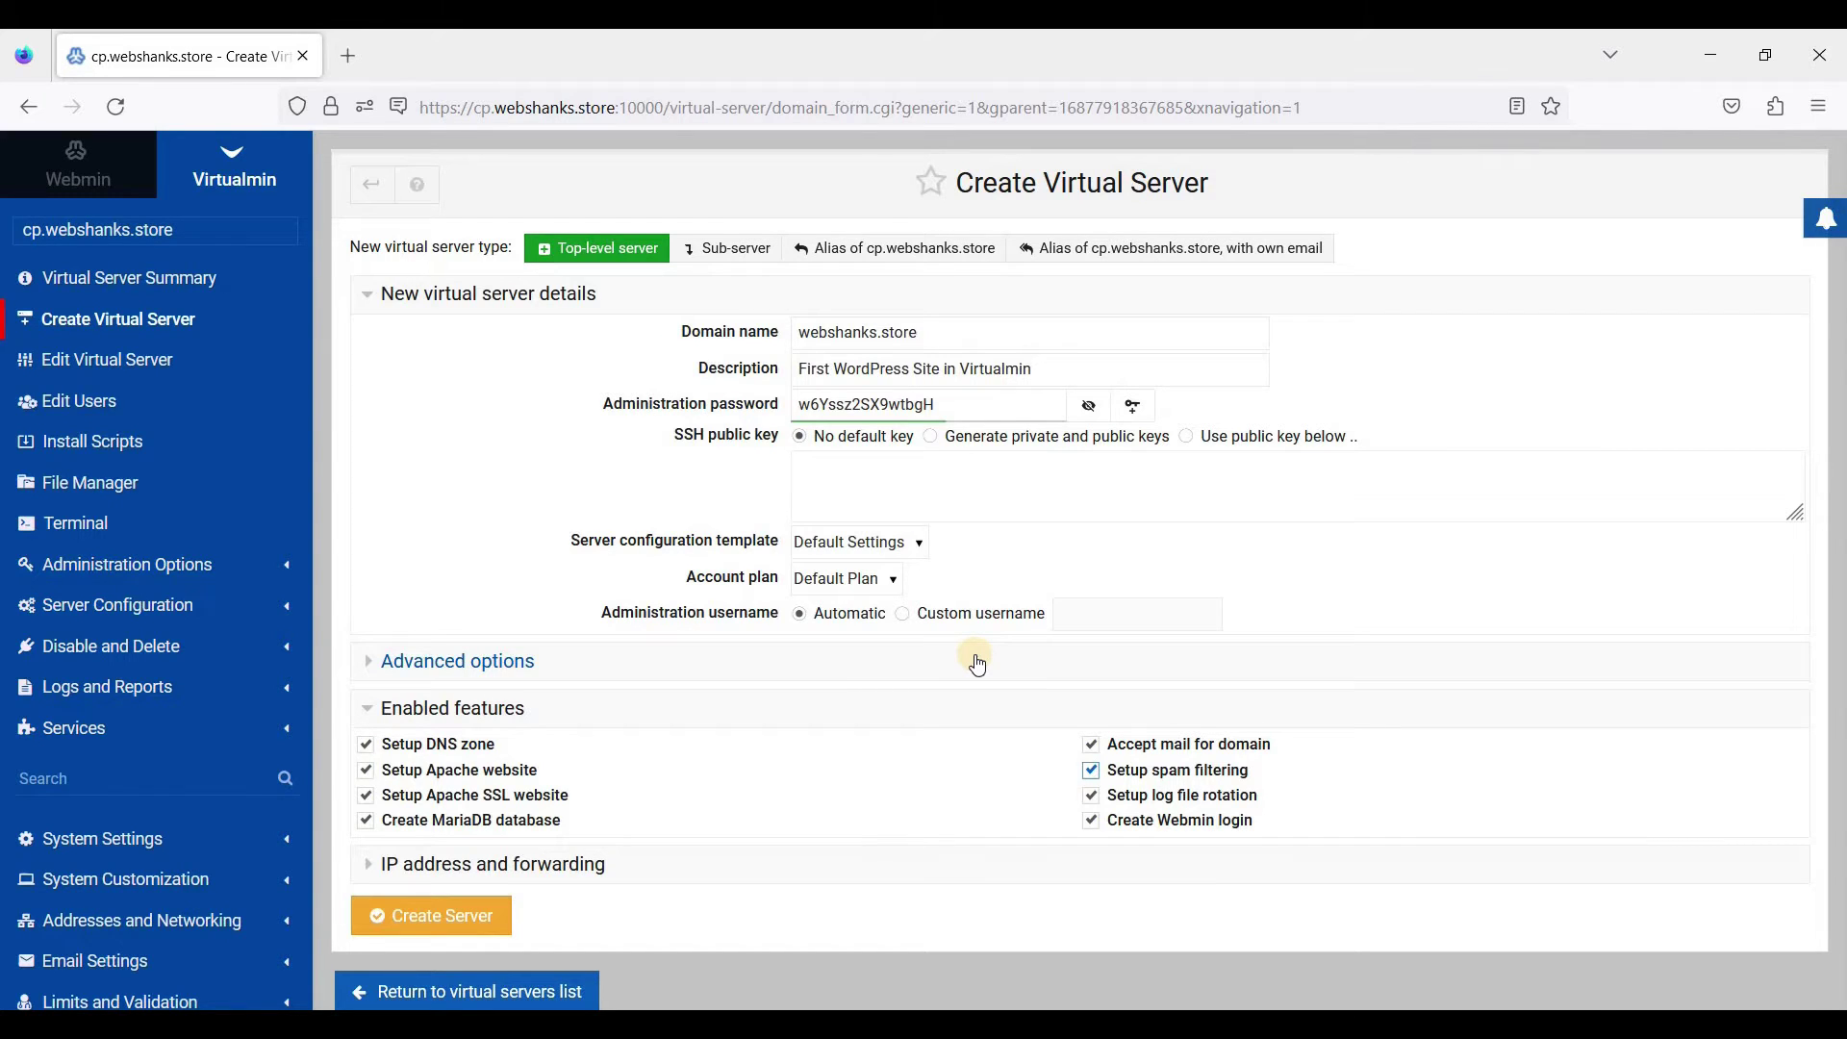
scroll(979, 664, down, 1)
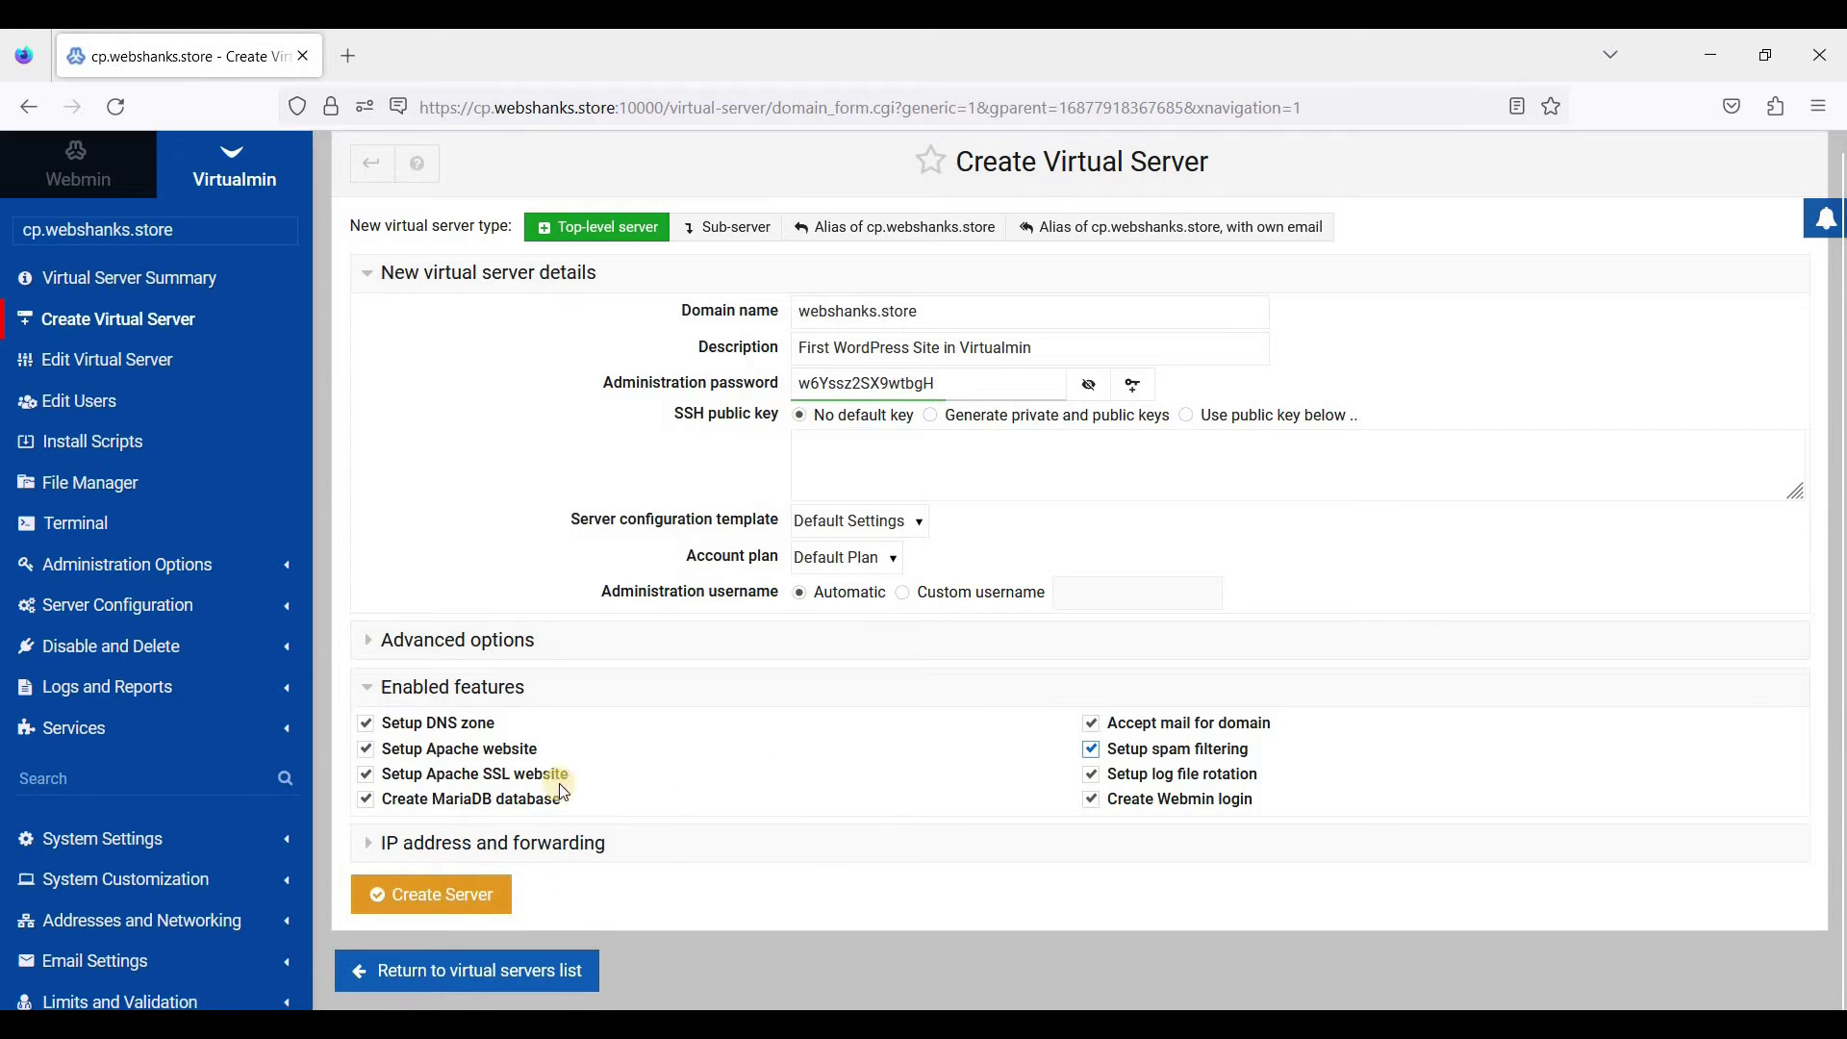
click(452, 916)
Decline saving the login in the browser while the server setup finishes.
click(716, 408)
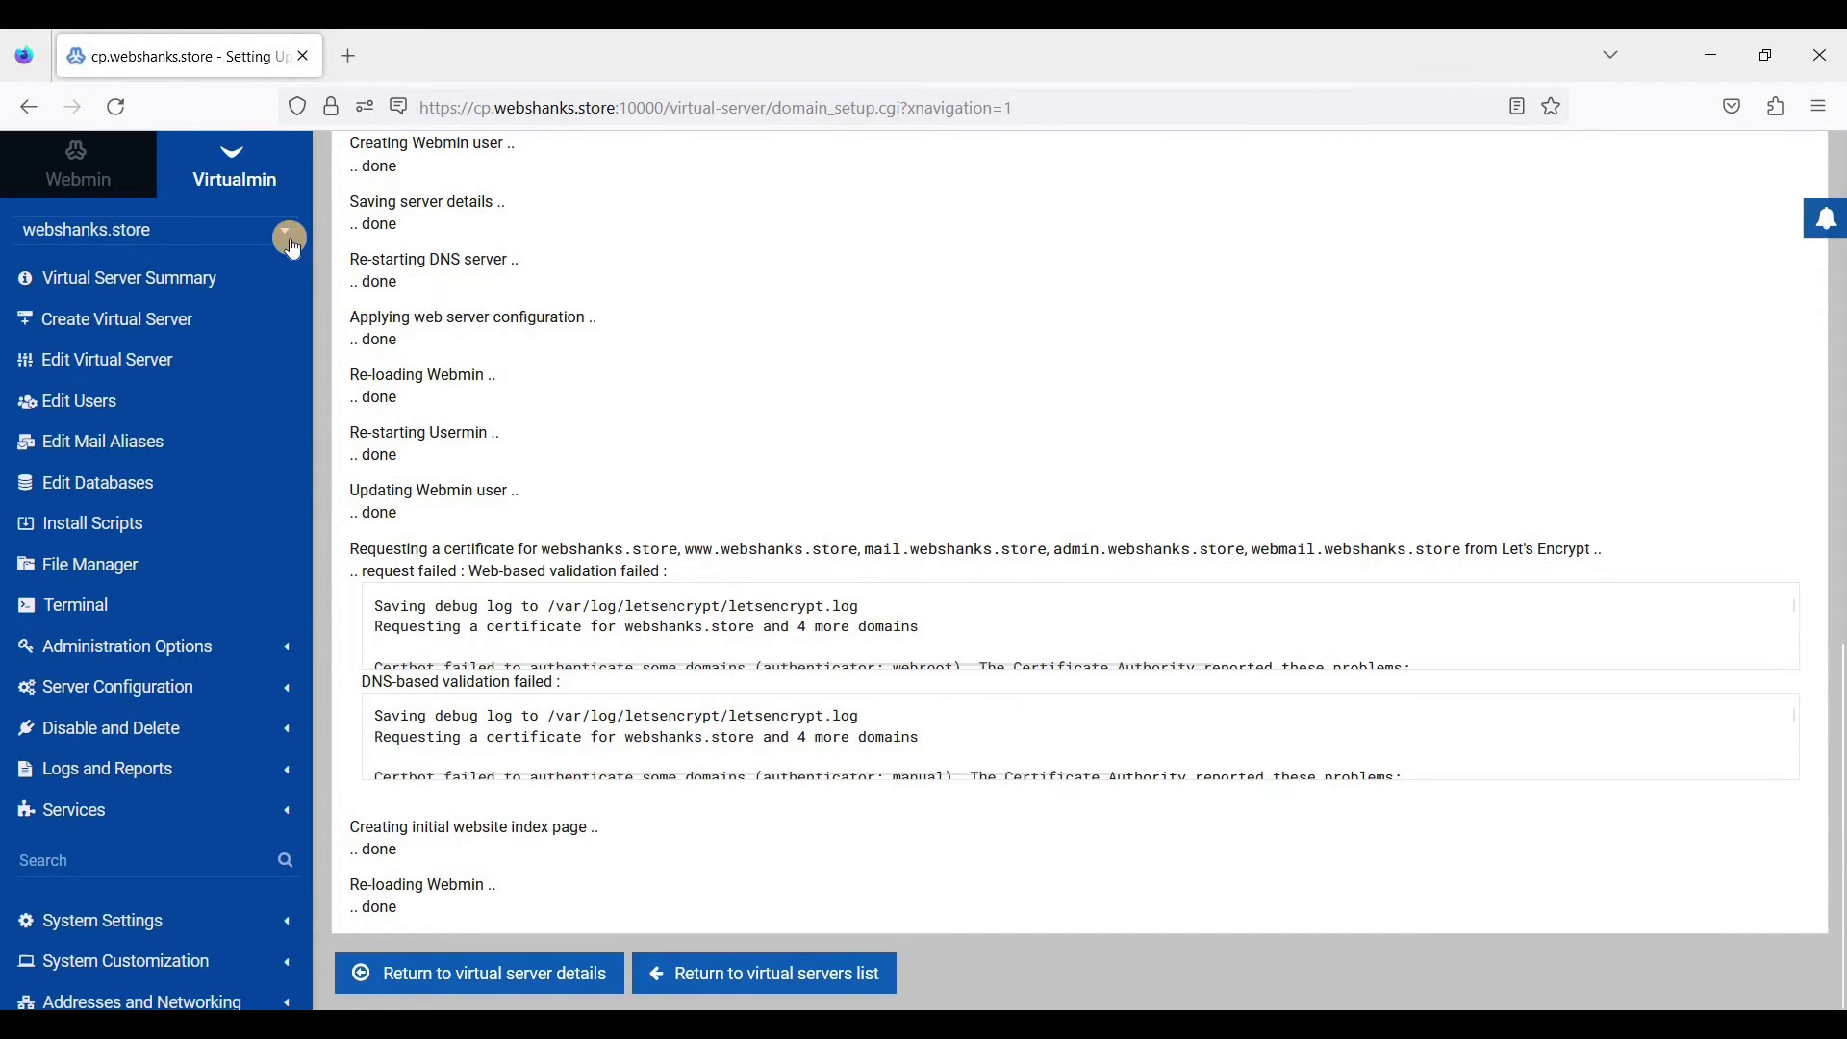
Change webshanks.store's PHP script execution mode from Disabled to FPM and save it.
scroll(325, 277, up, 1)
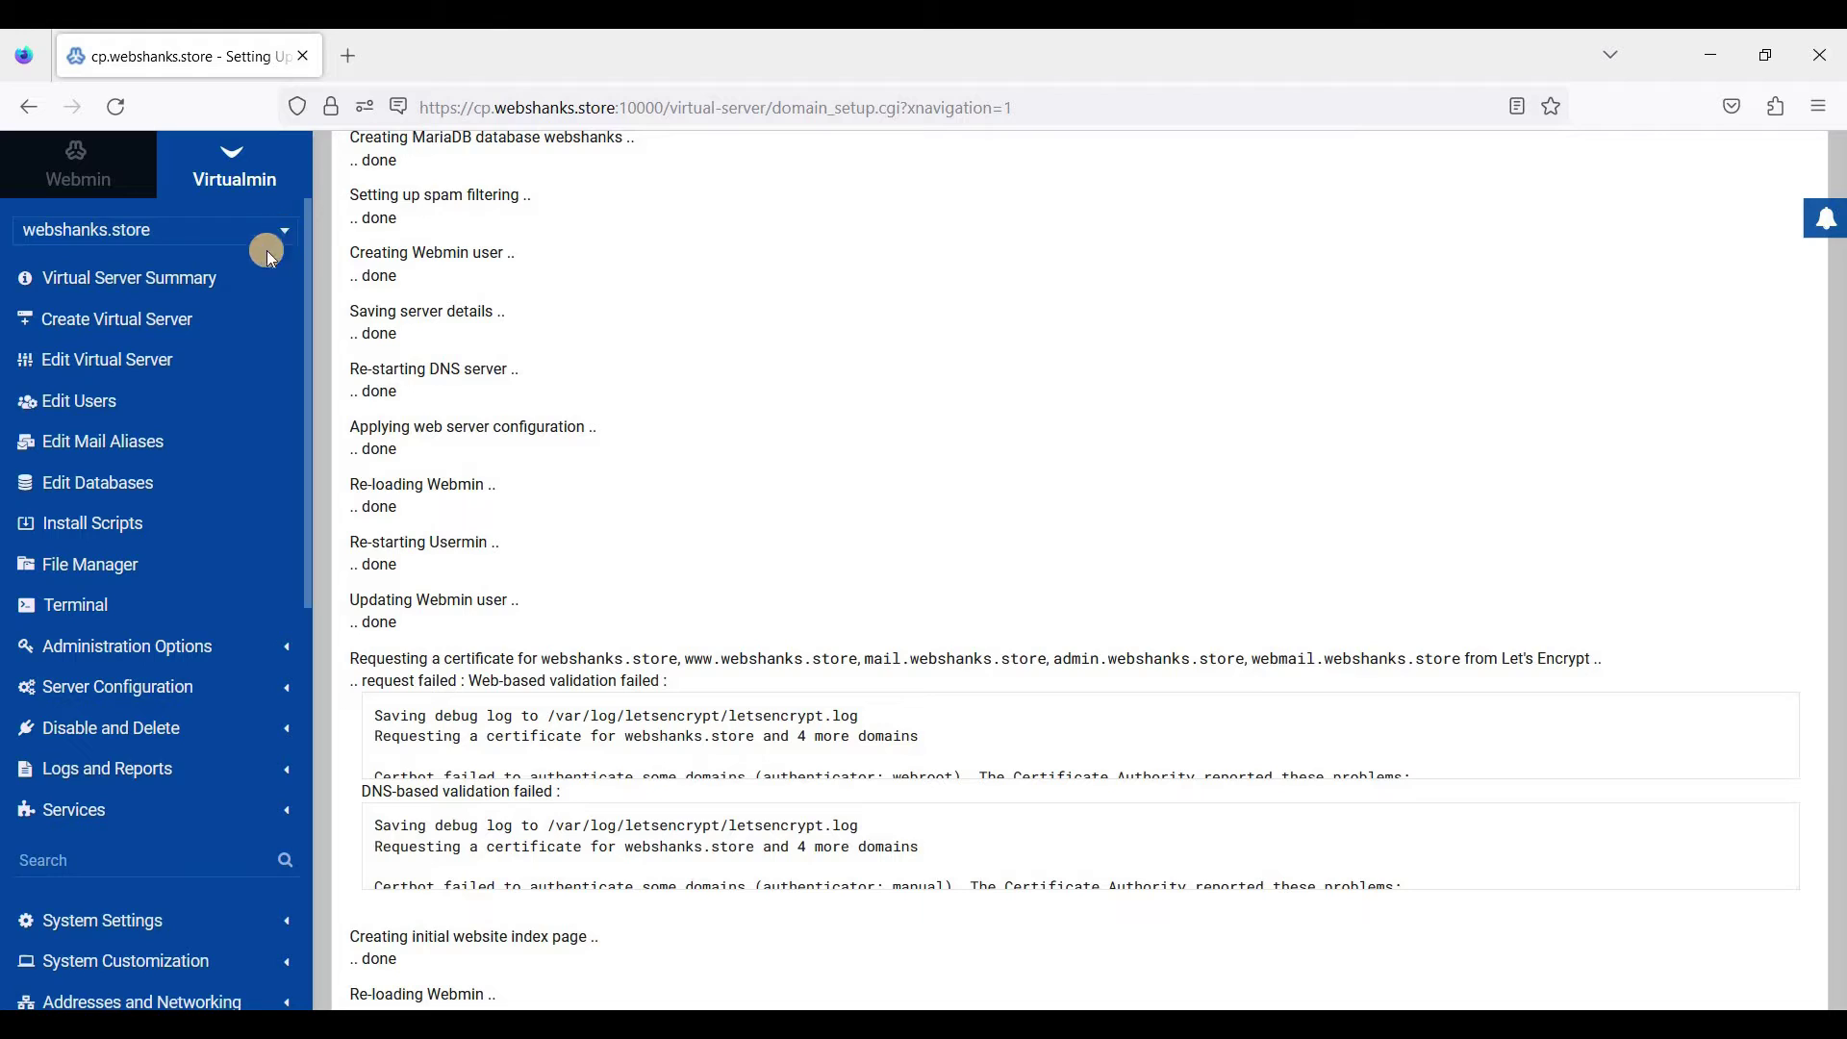
click(280, 689)
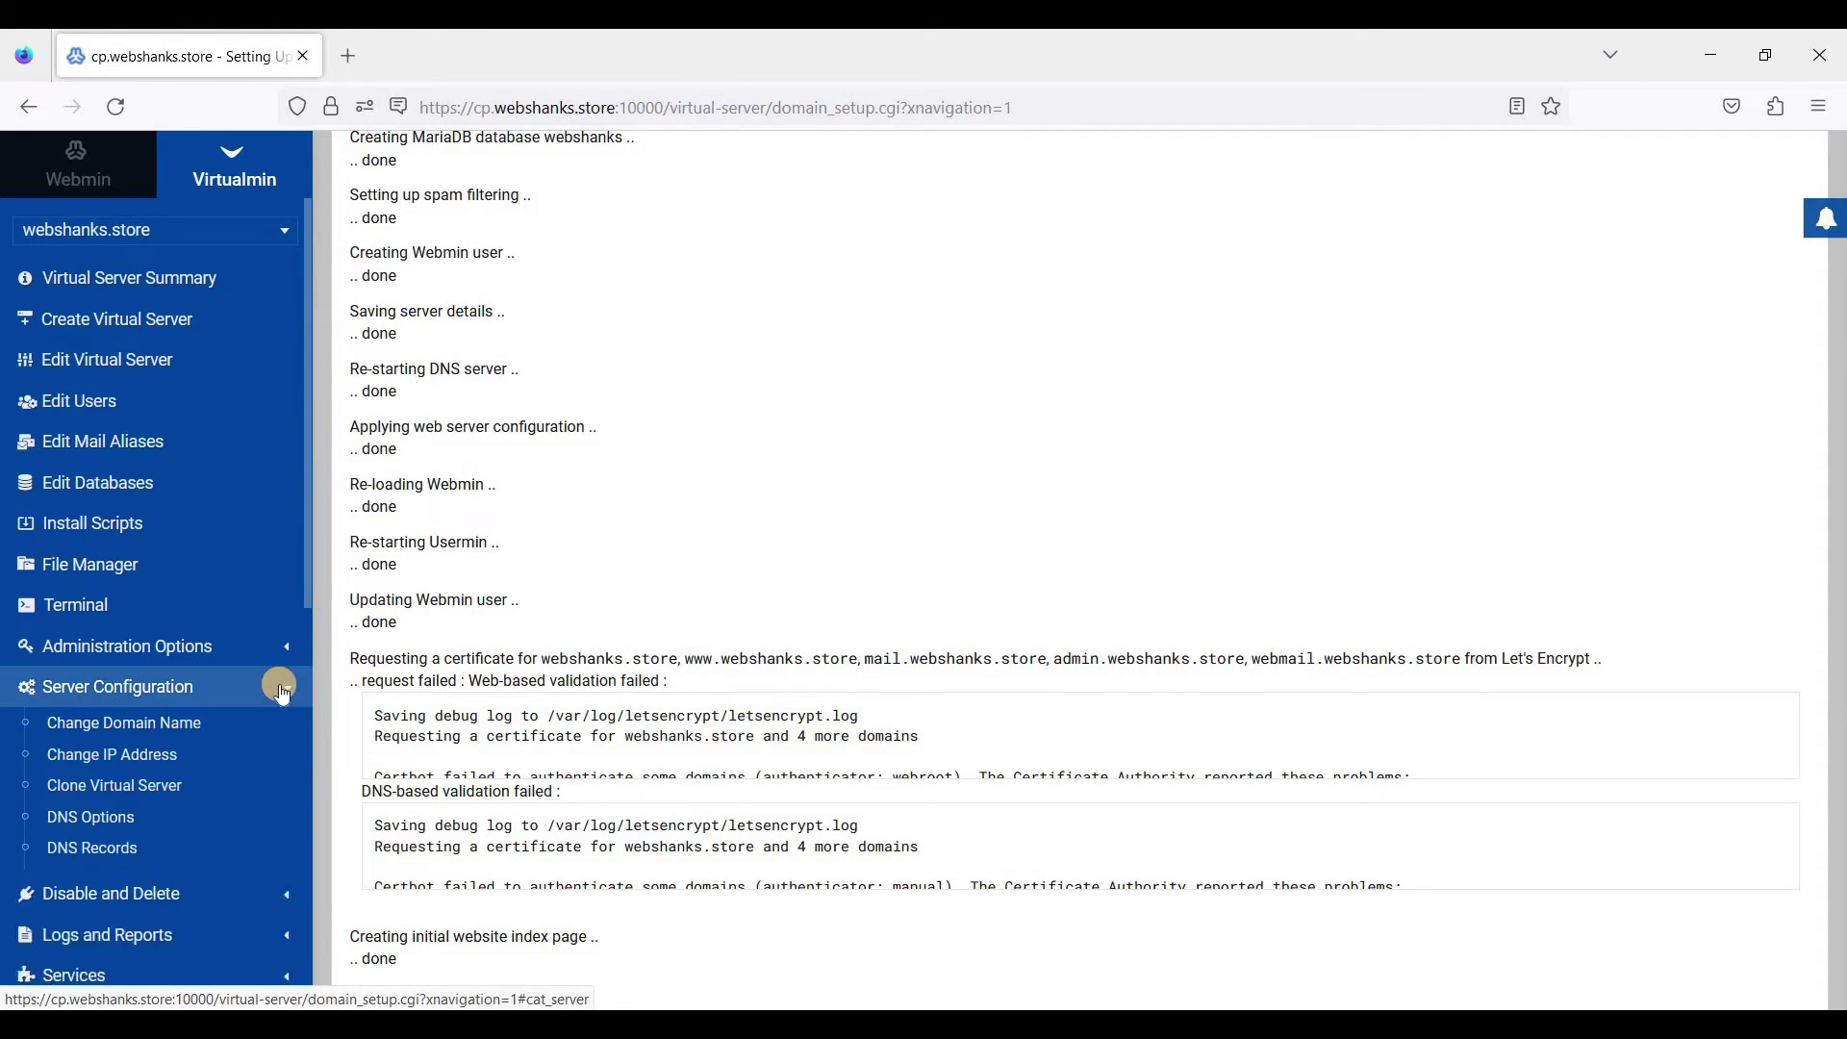
scroll(280, 689, down, 3)
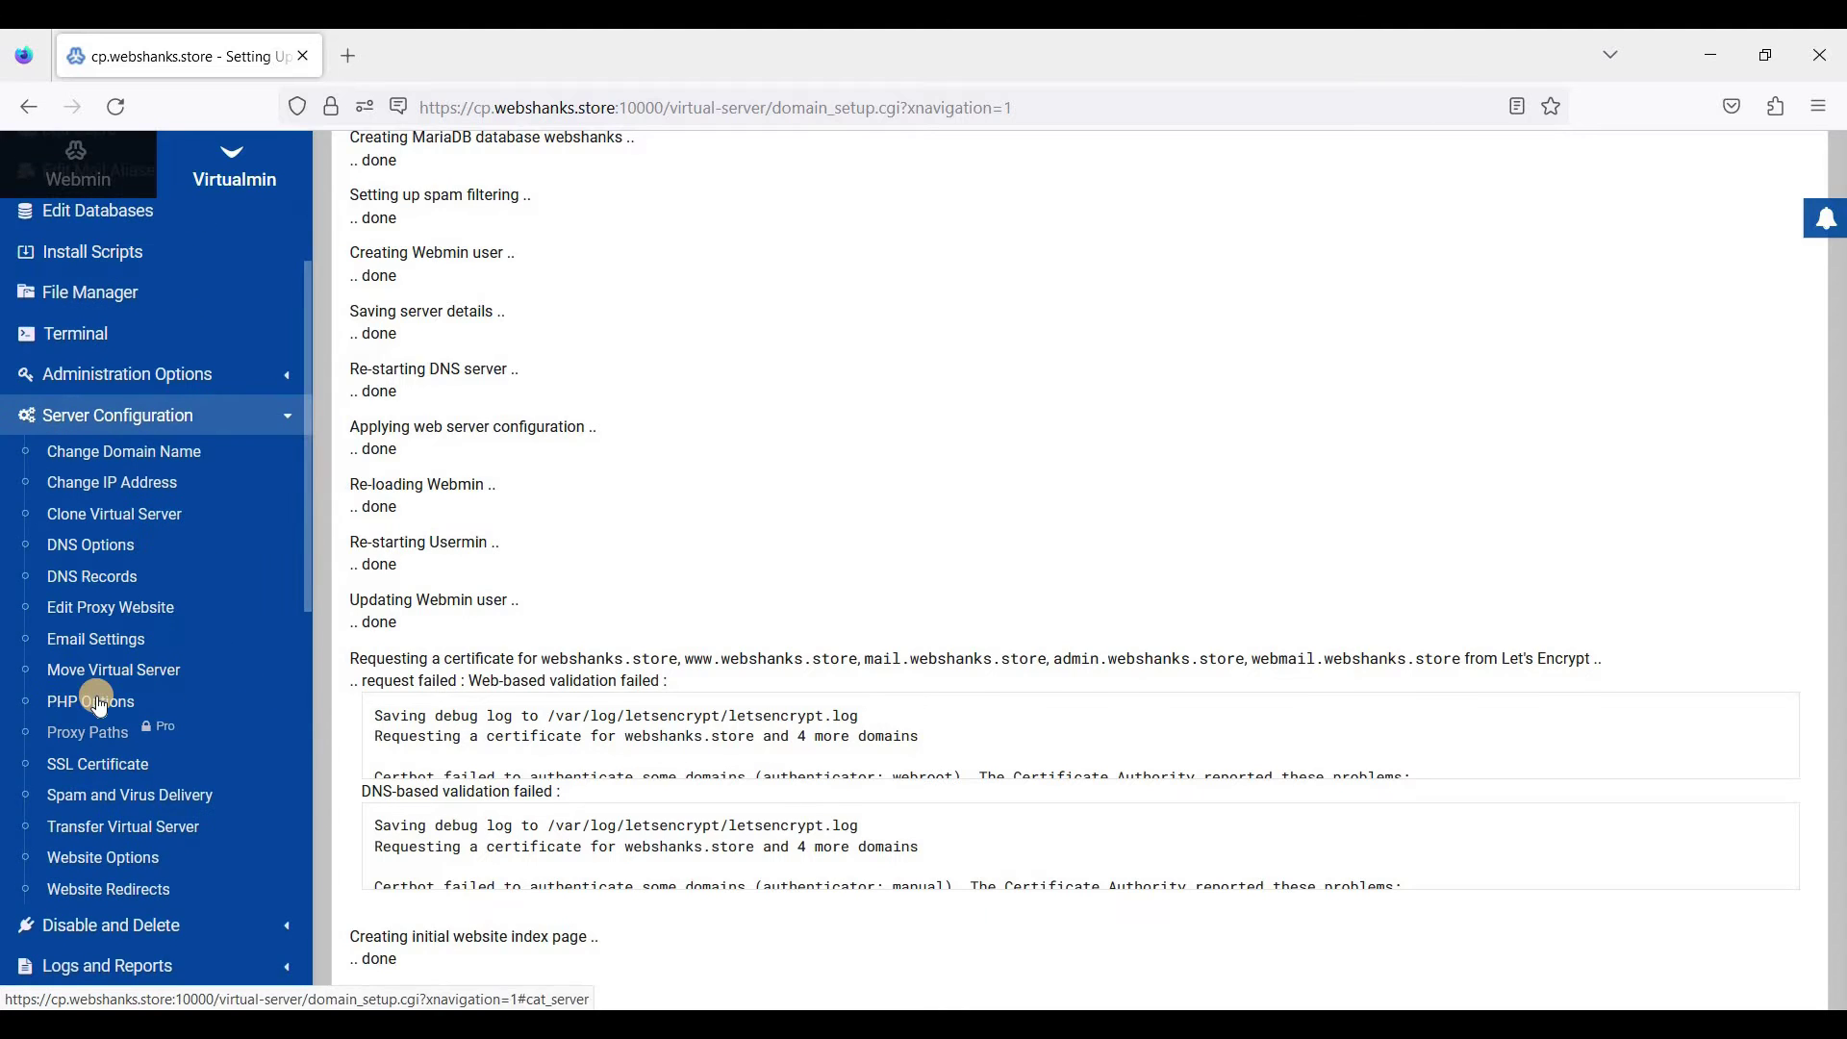
click(91, 703)
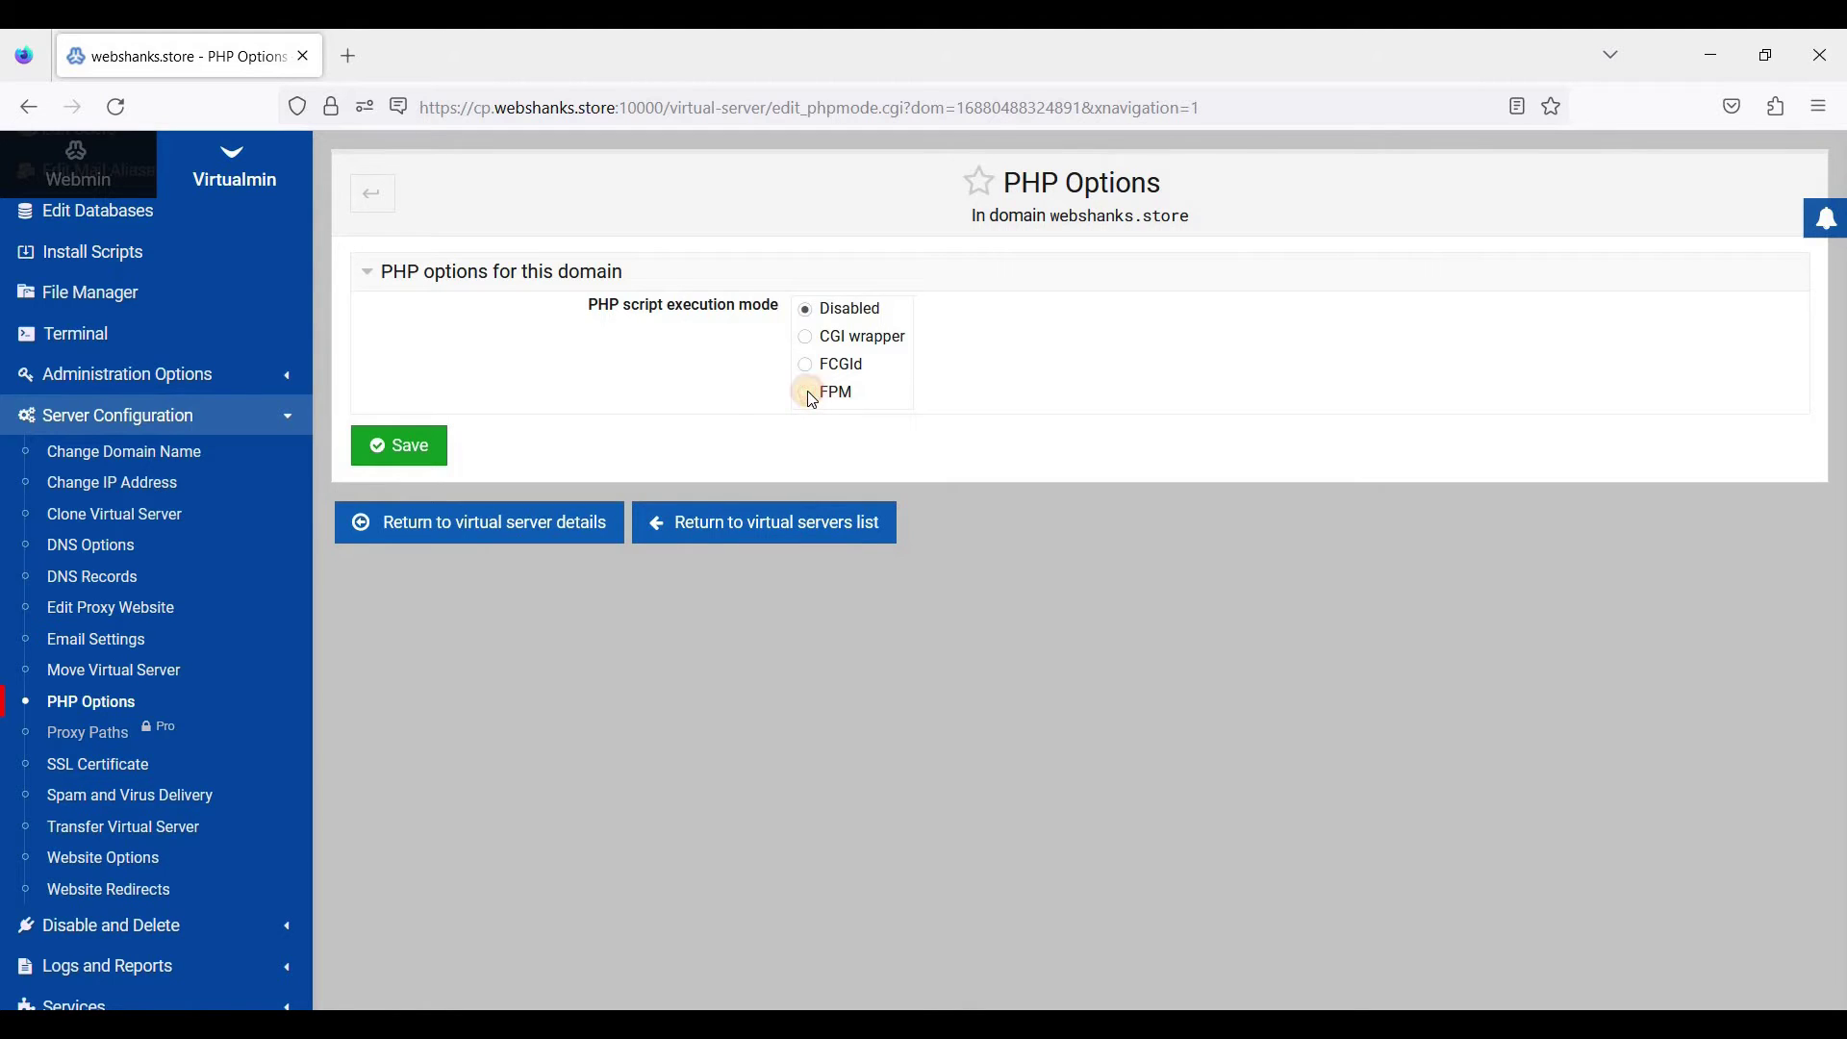
click(808, 395)
click(399, 445)
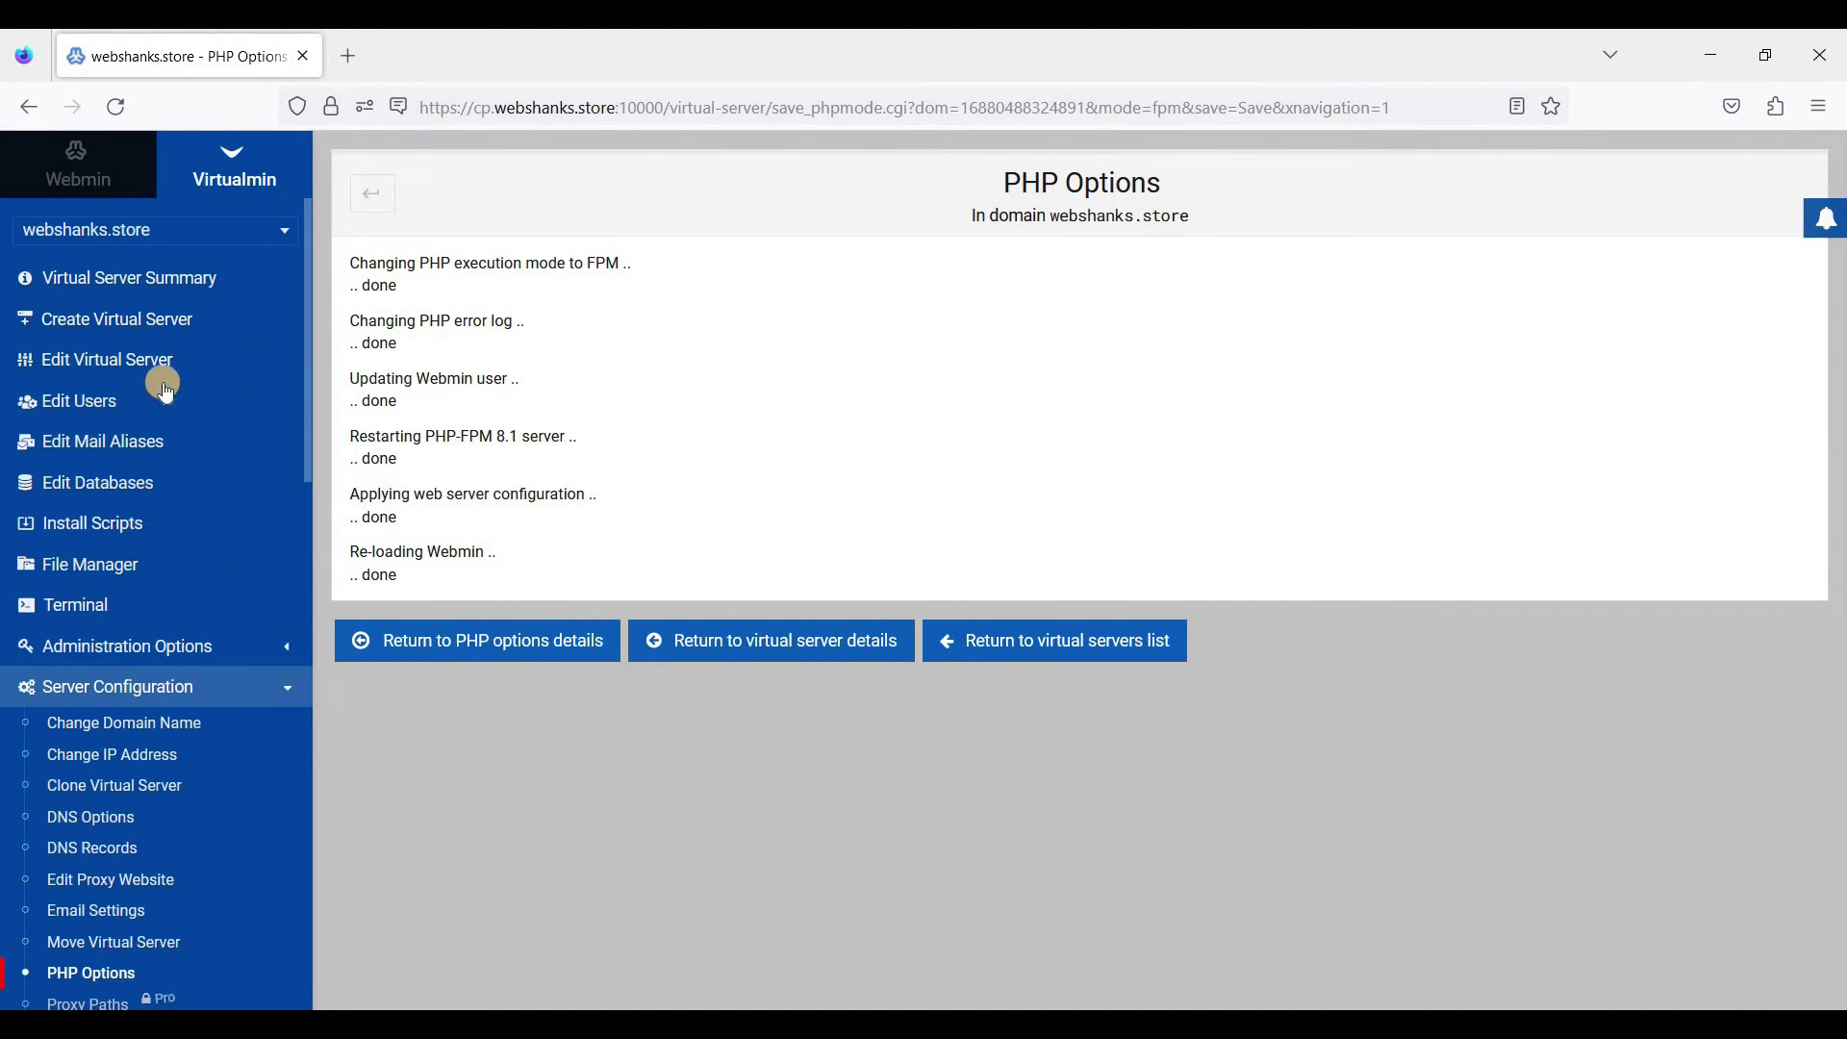
click(125, 520)
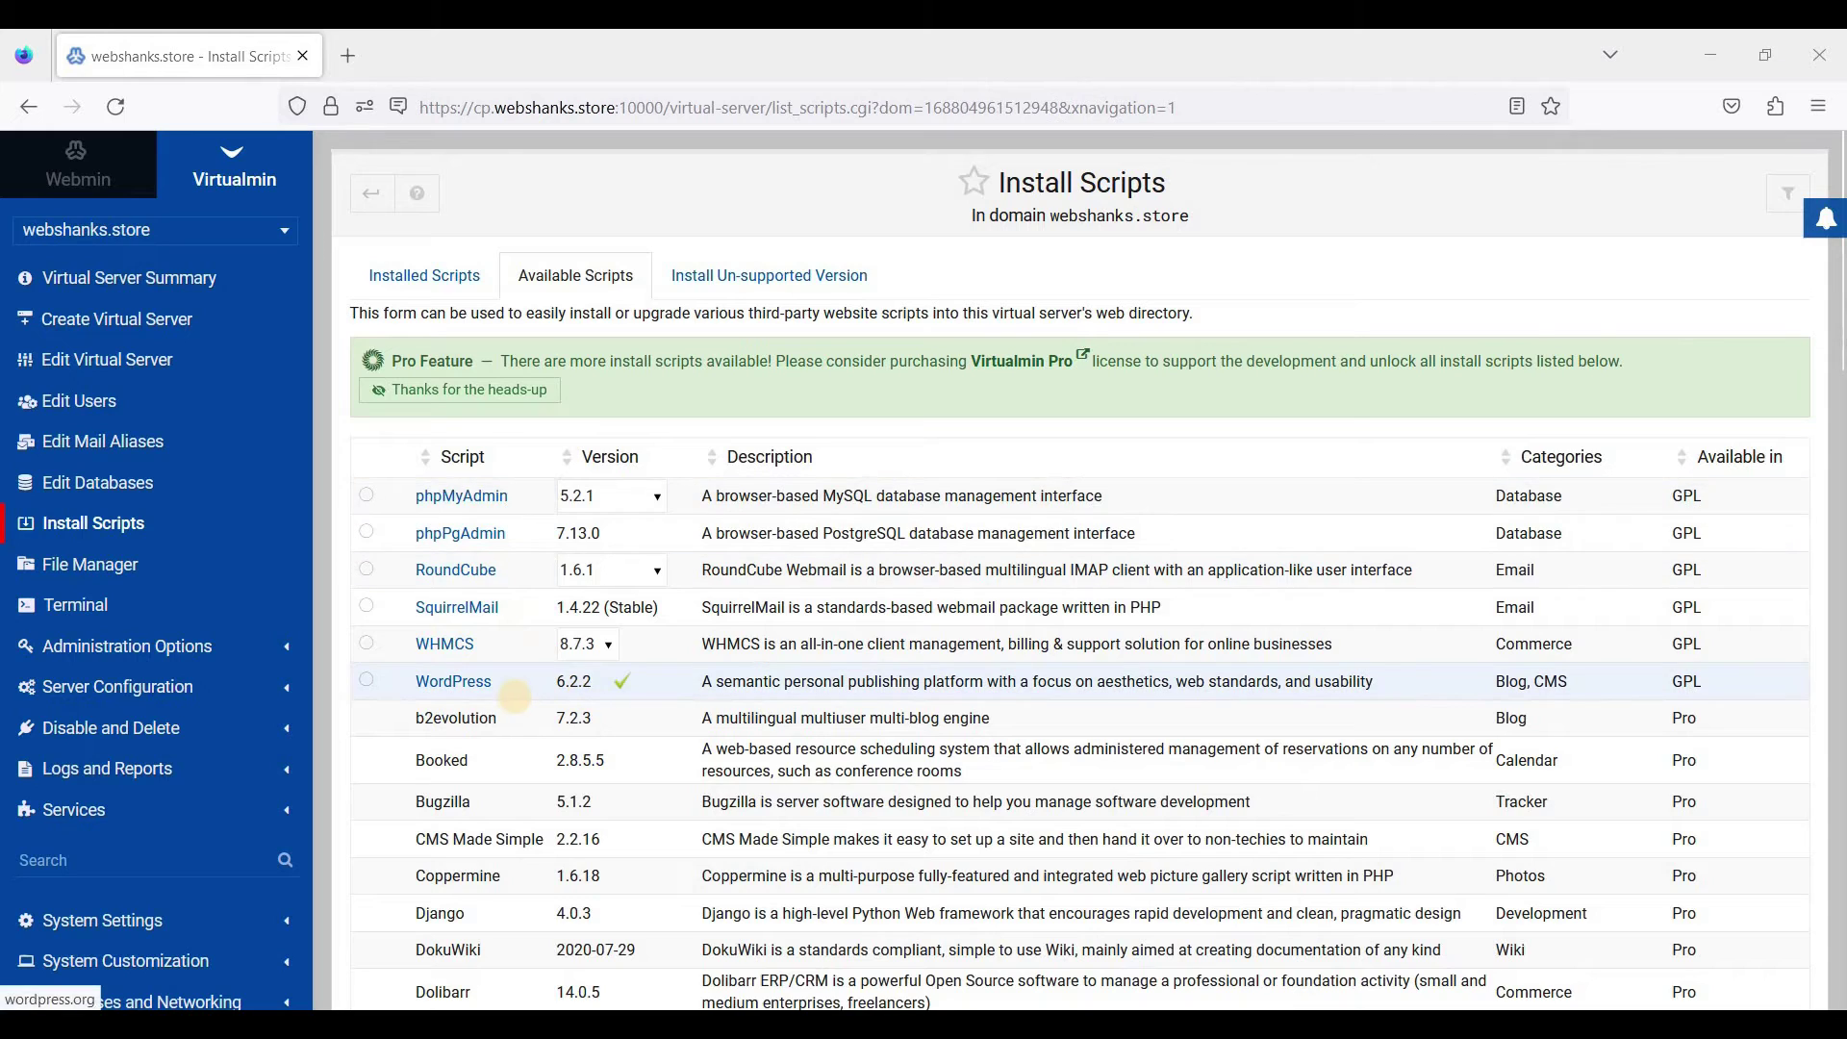
Install WordPress 6.2.2 at the top level of webshanks.store with the pasted initial login password.
click(625, 684)
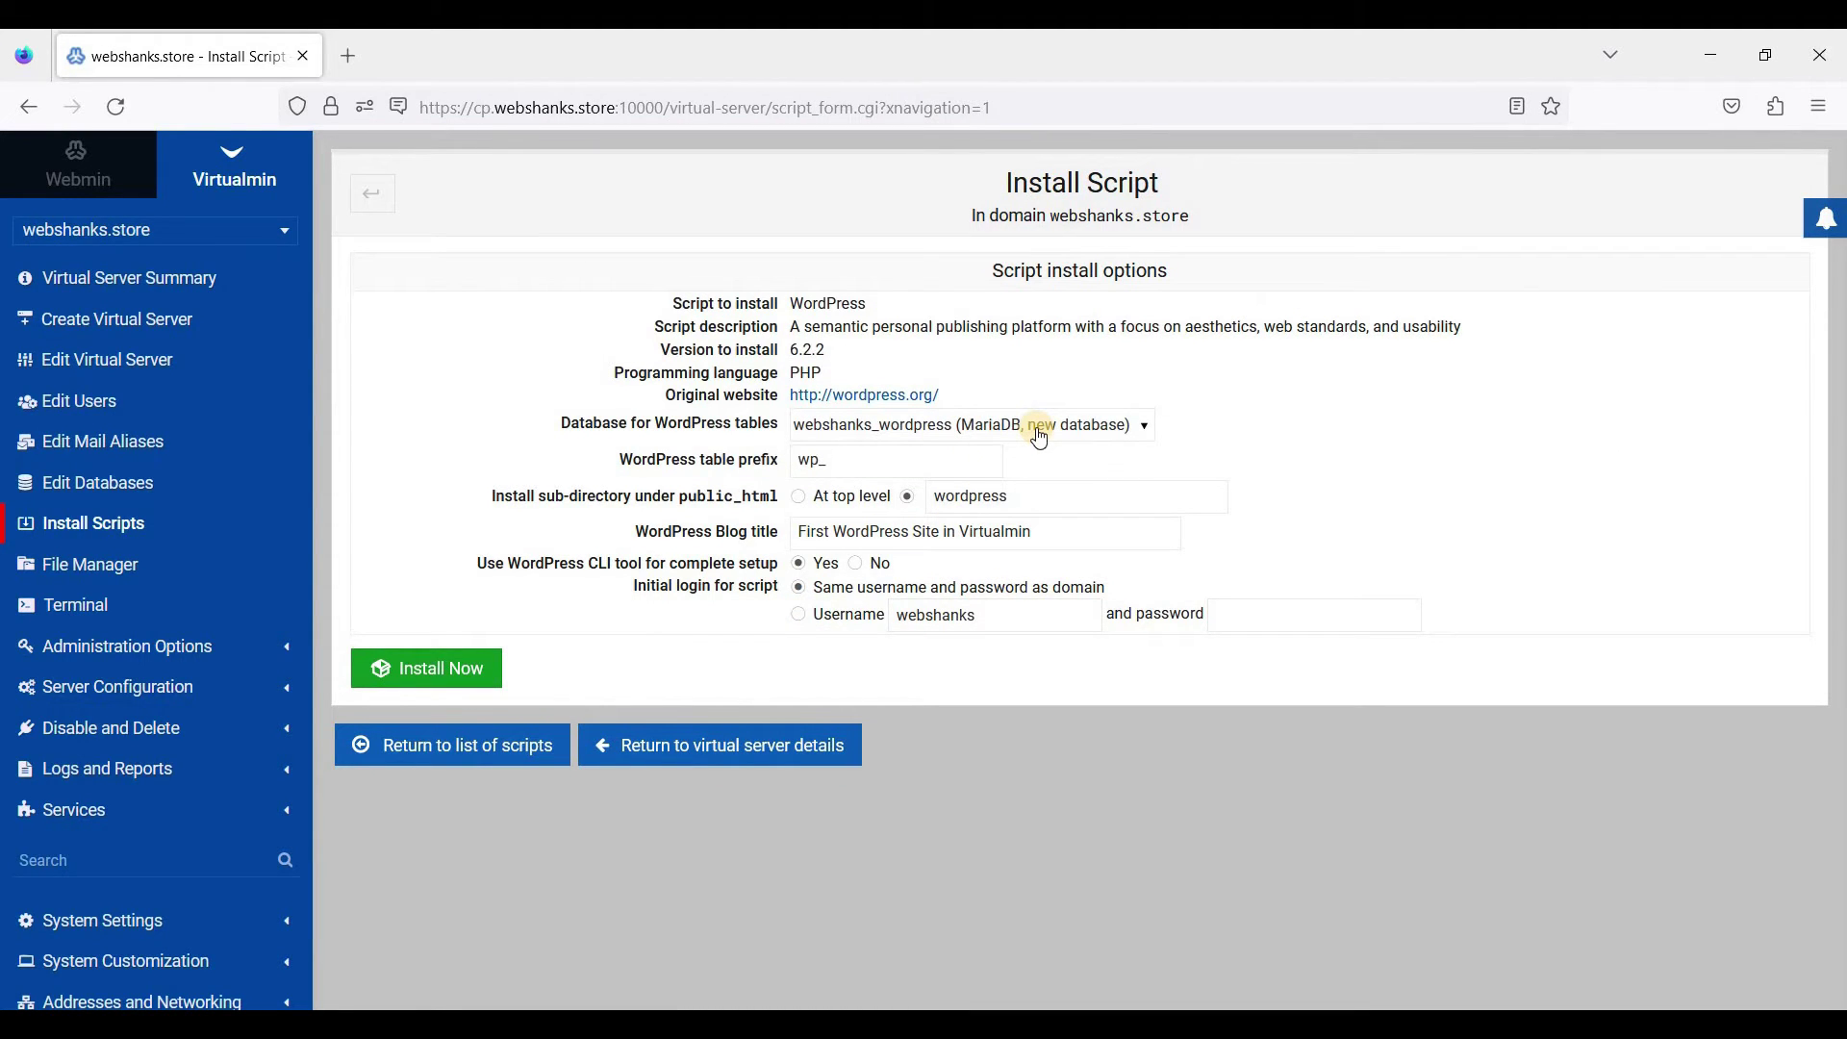
click(799, 498)
key(ctrl+v)
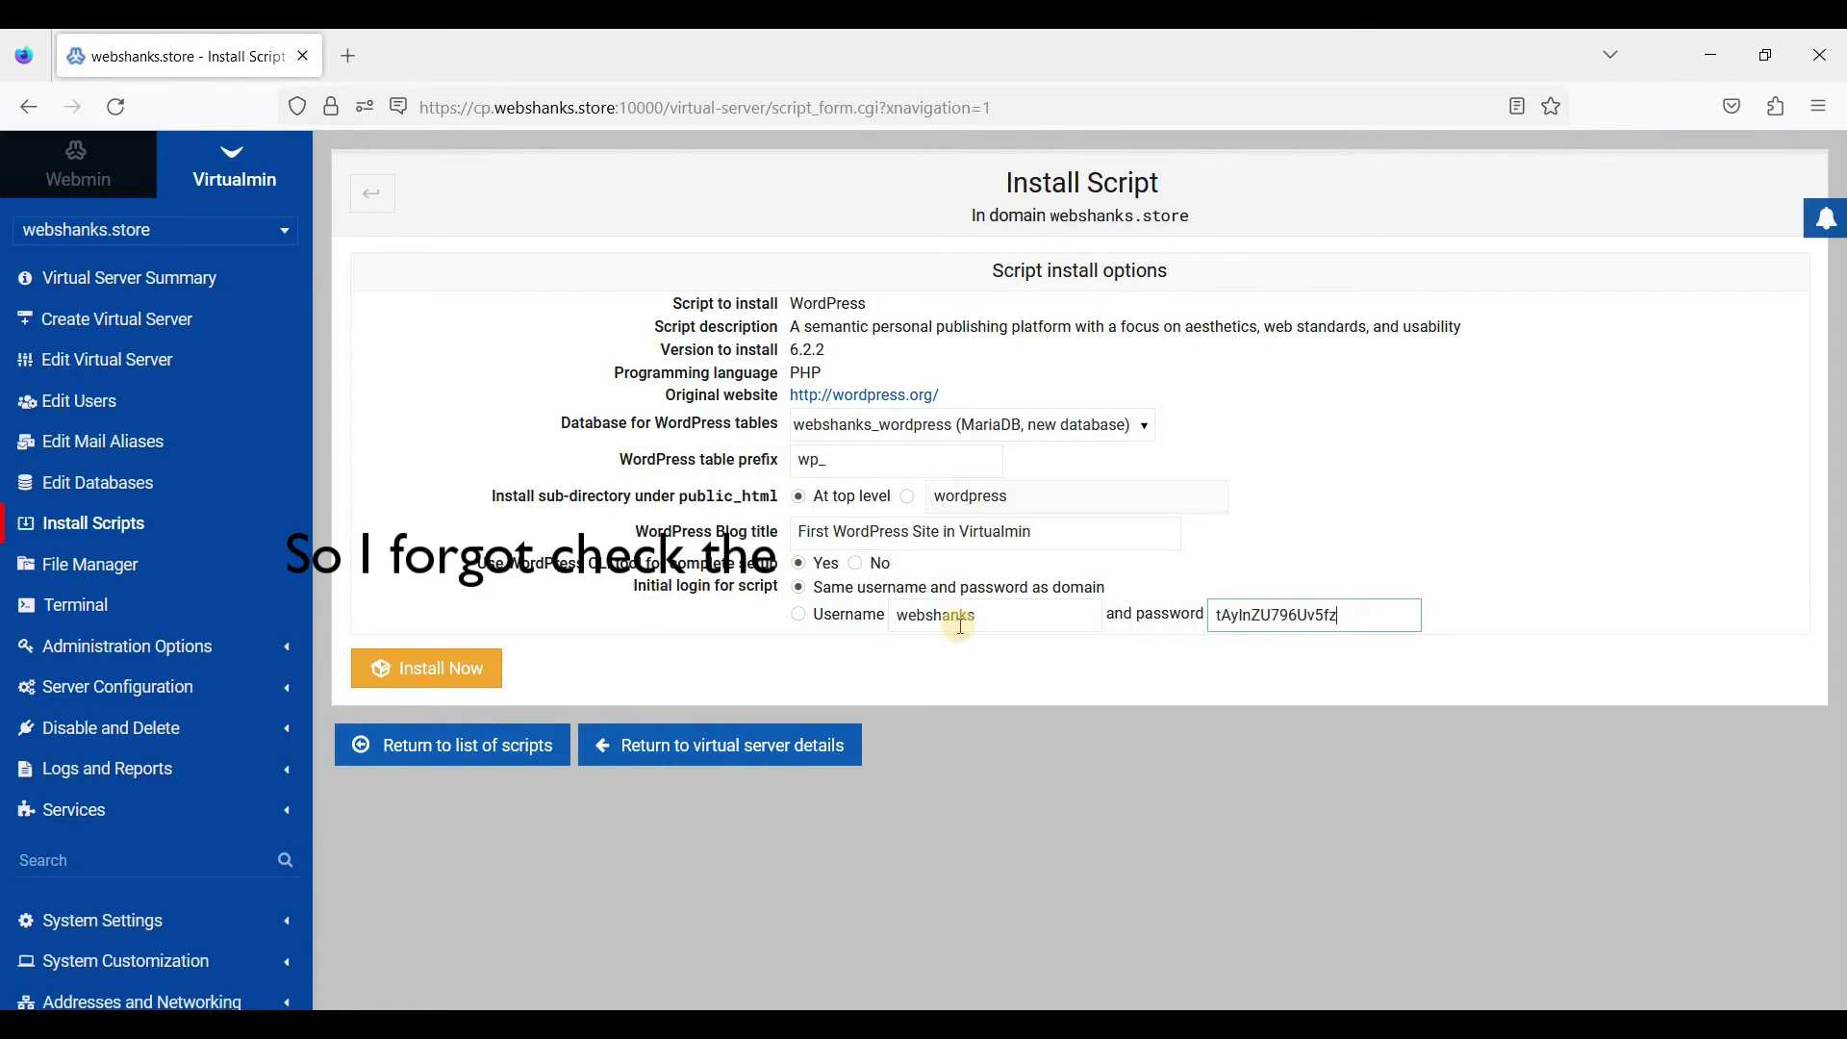
click(450, 684)
key(Return)
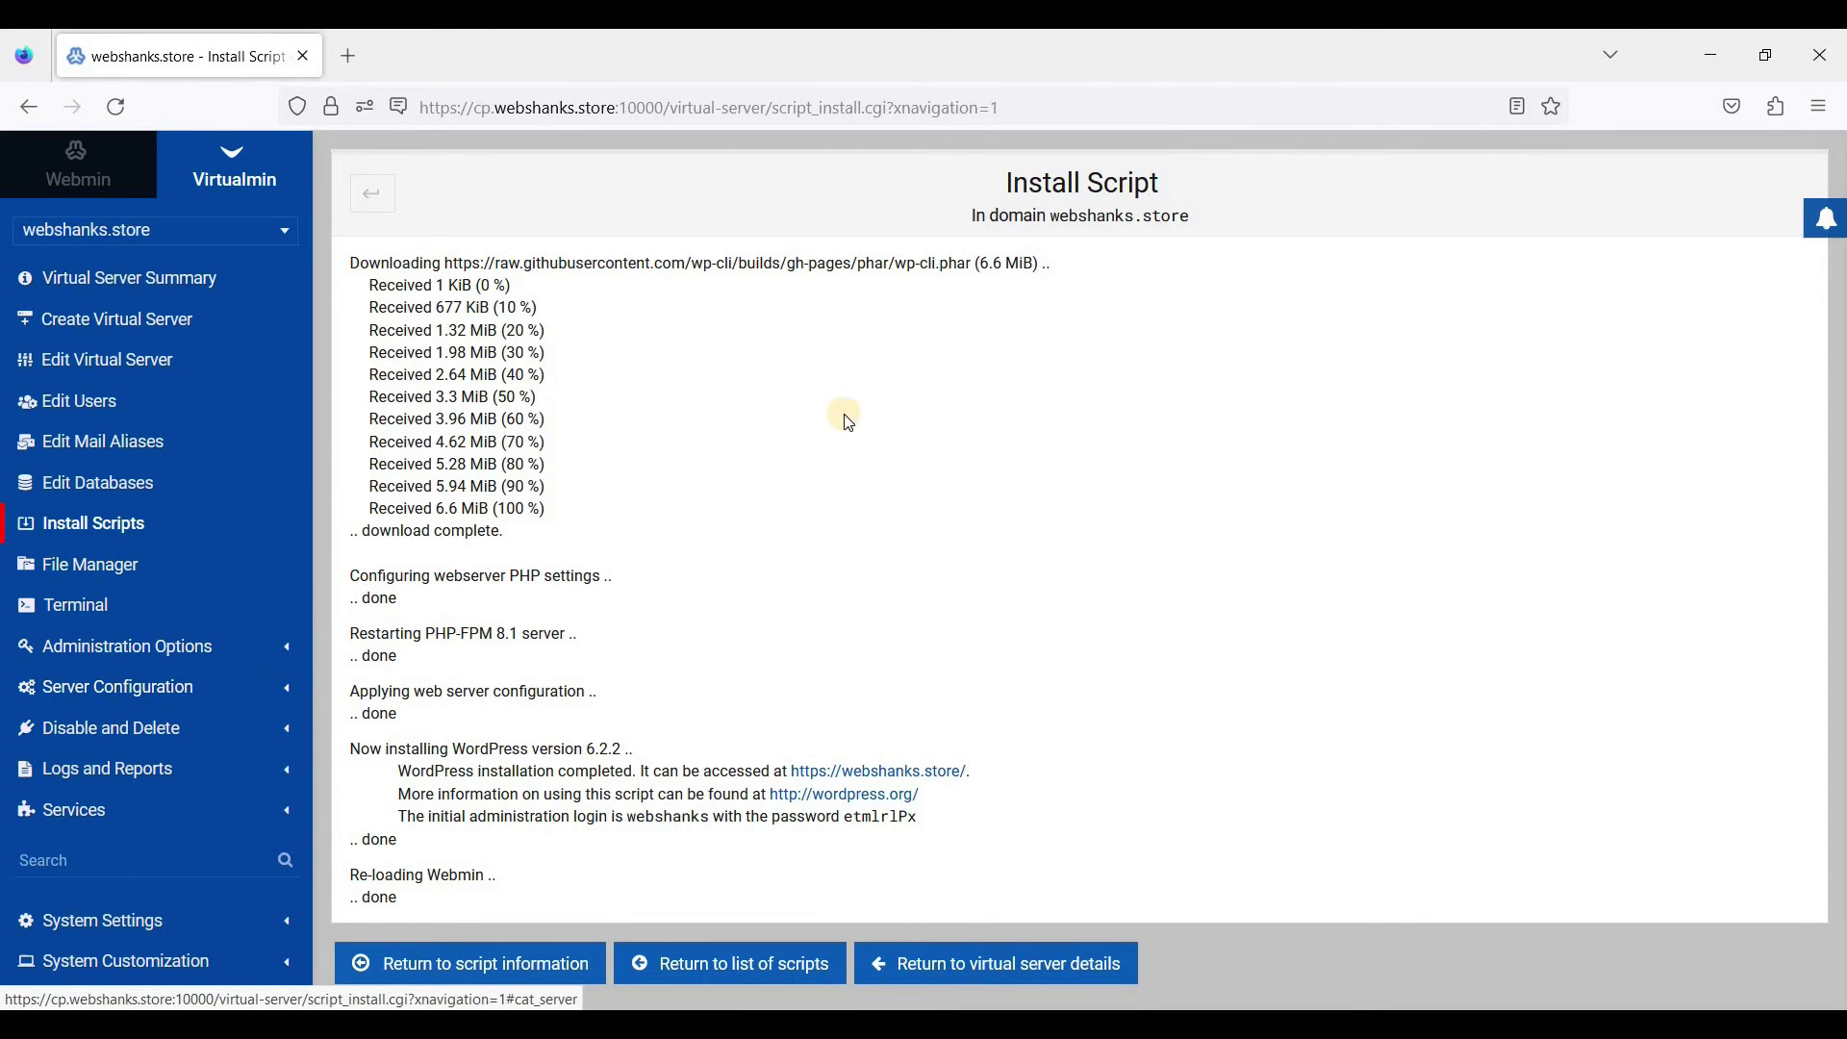
After the WordPress install finishes, select the webshanks.store domain name and expand Server Configuration.
drag(1198, 219, 1050, 218)
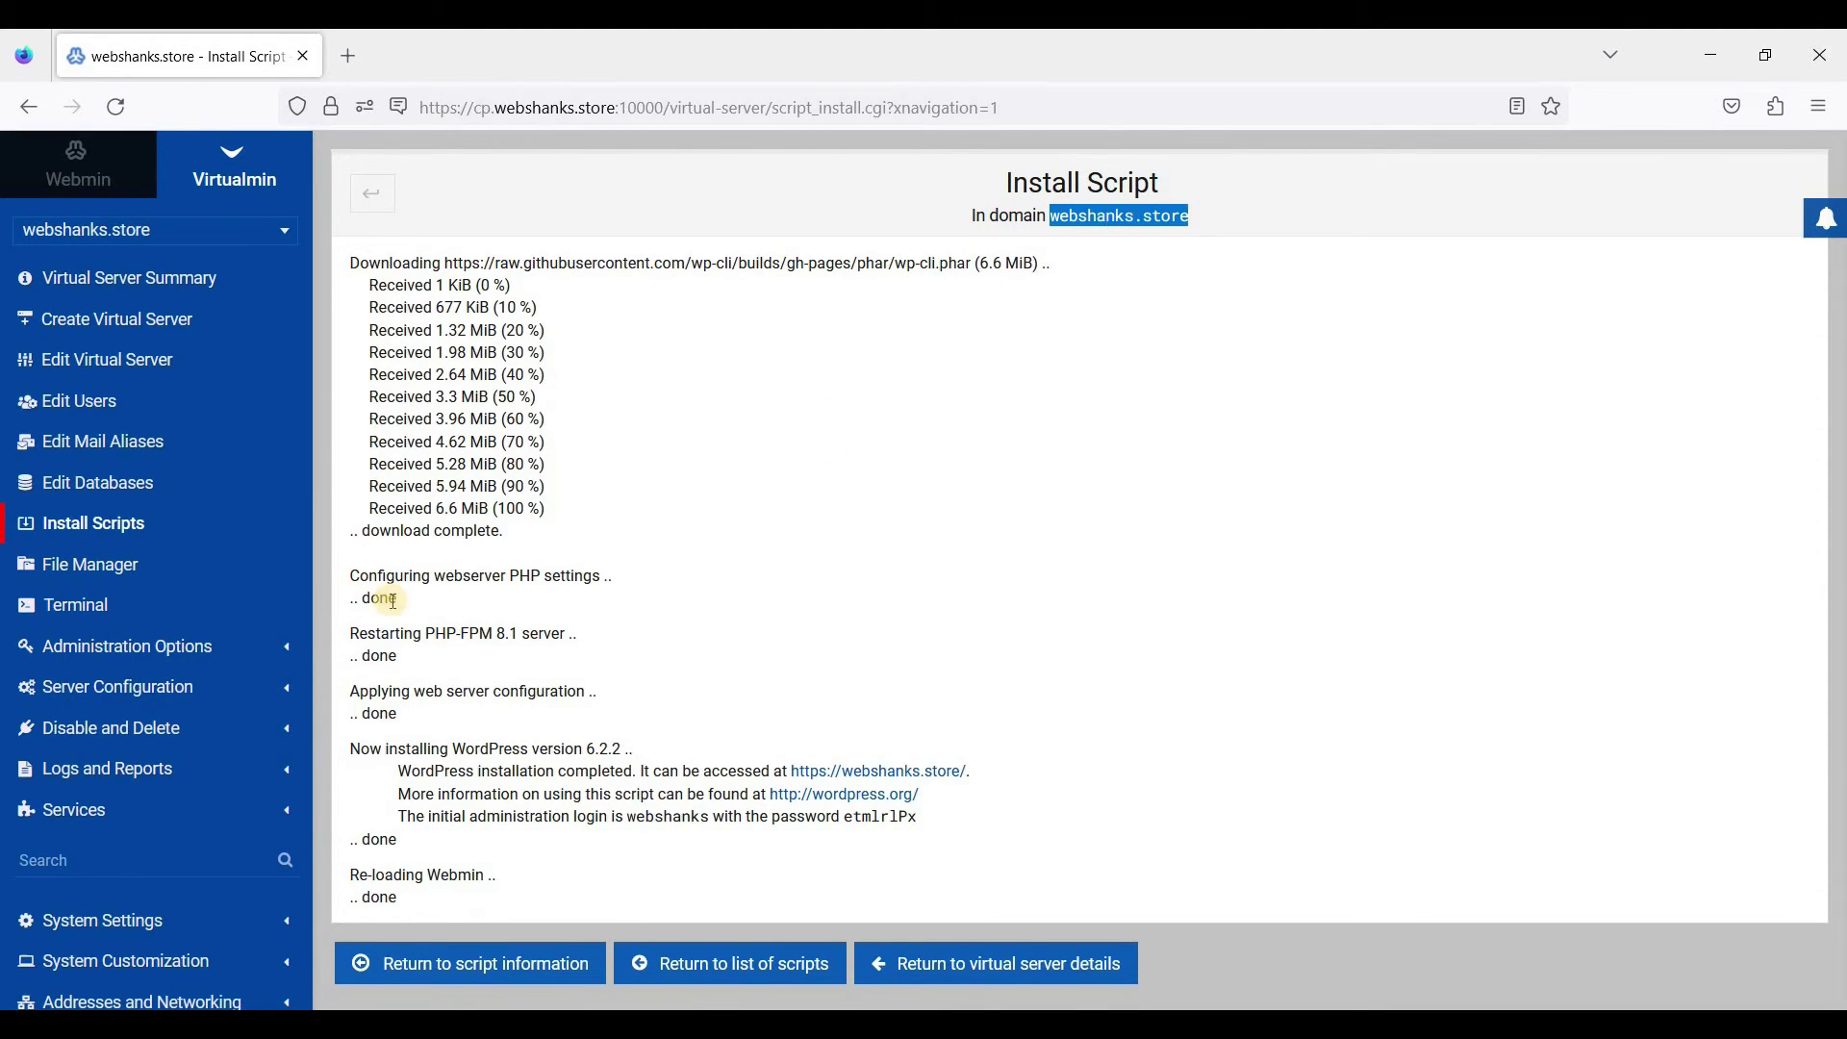
click(211, 687)
scroll(183, 721, down, 3)
click(115, 765)
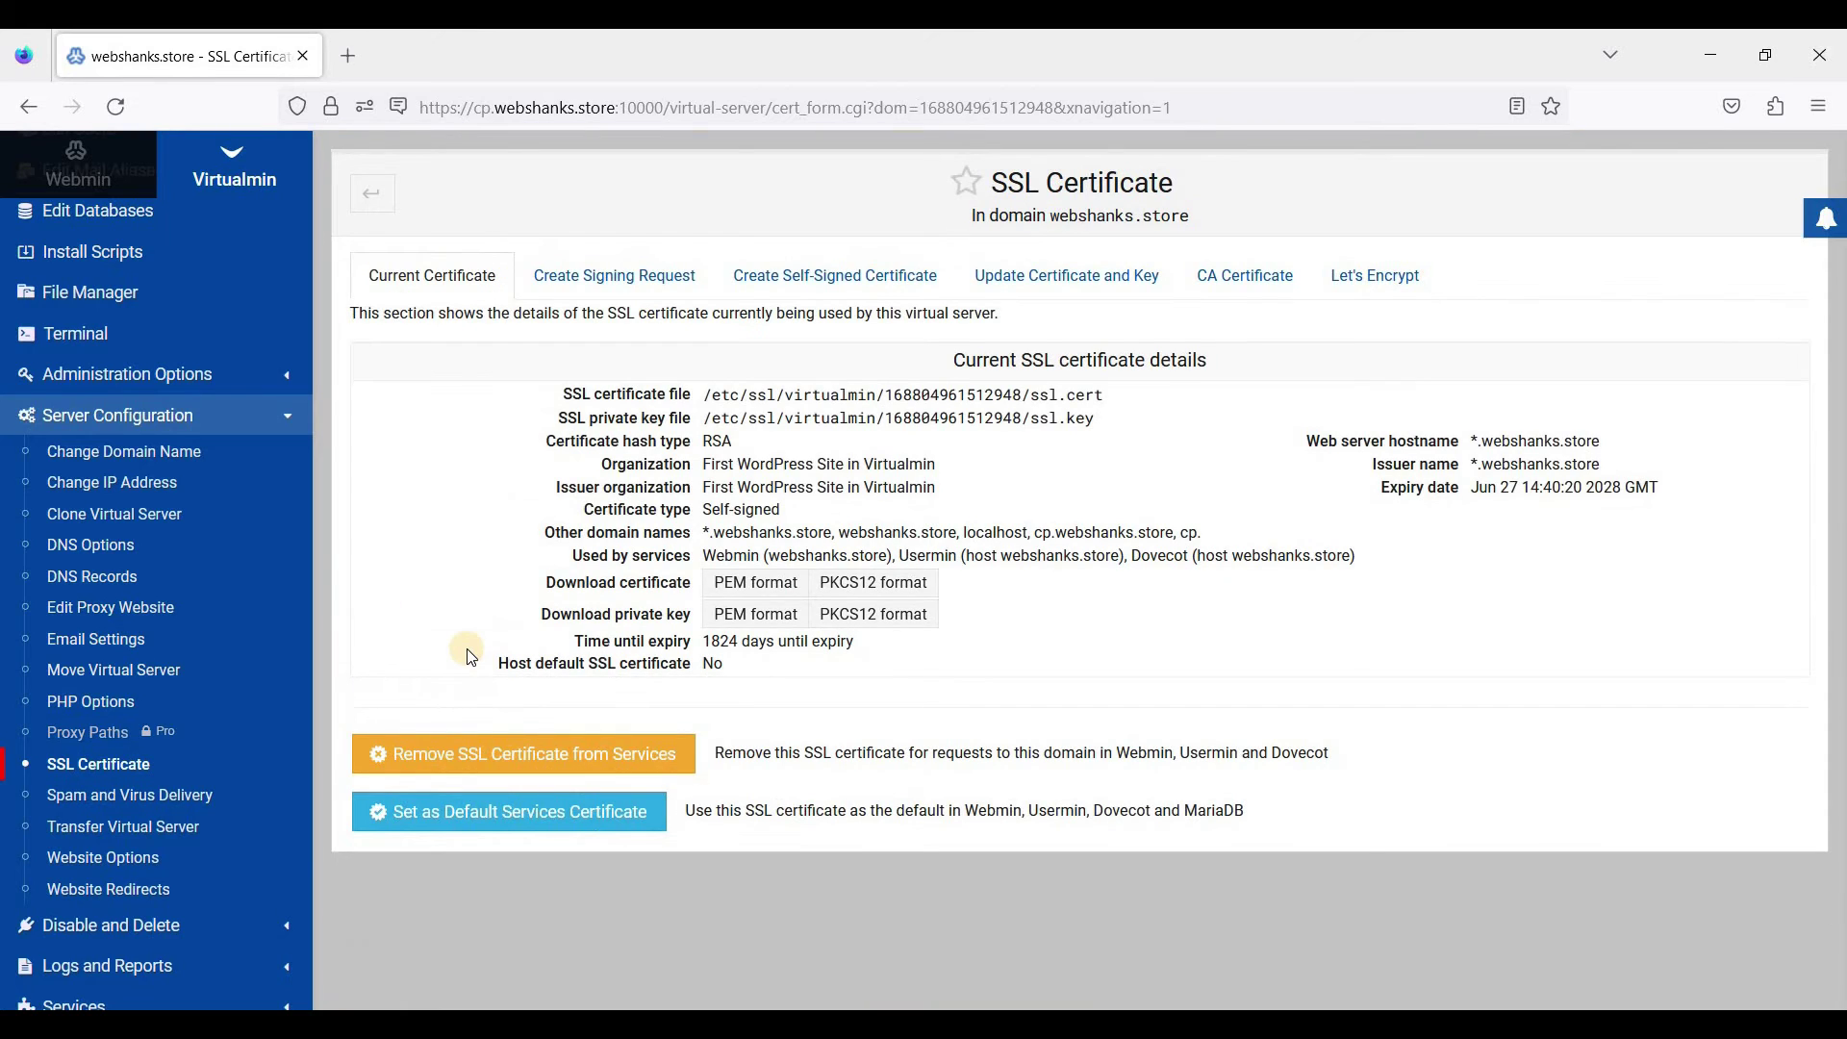
click(1356, 281)
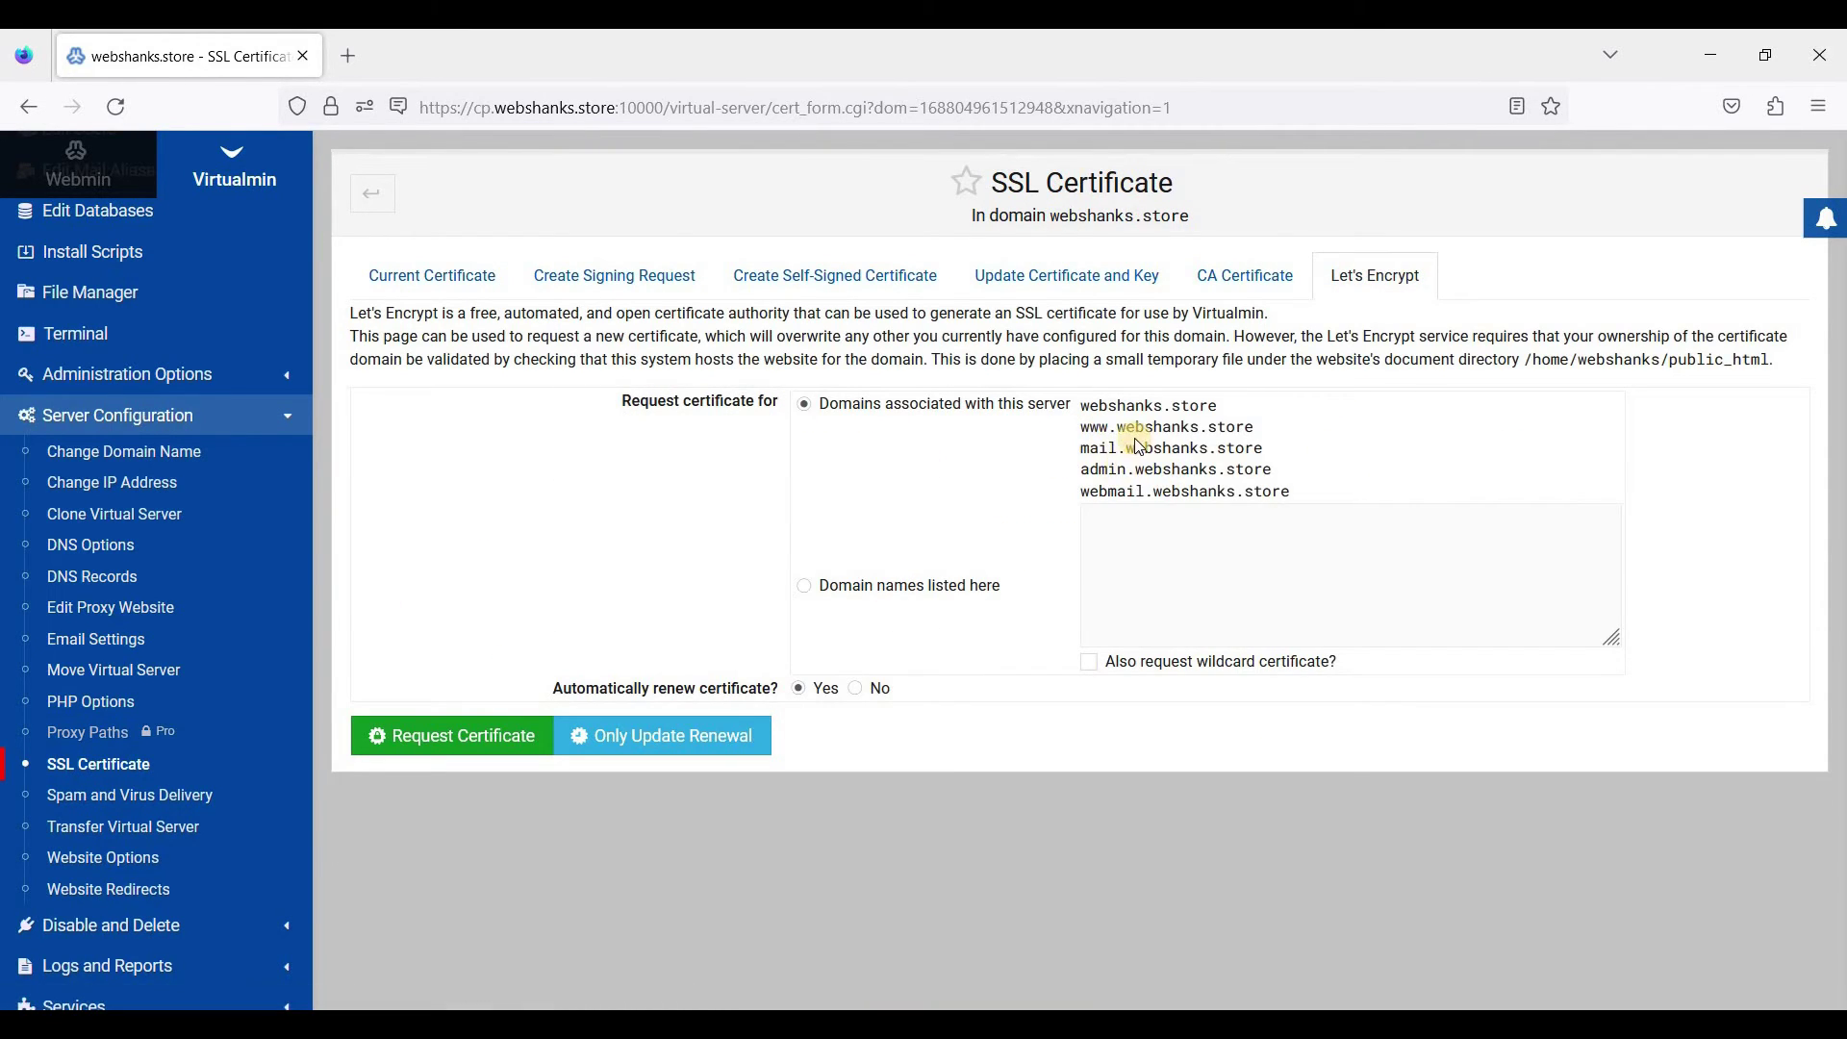
drag(1090, 408, 1256, 427)
key(ctrl+c)
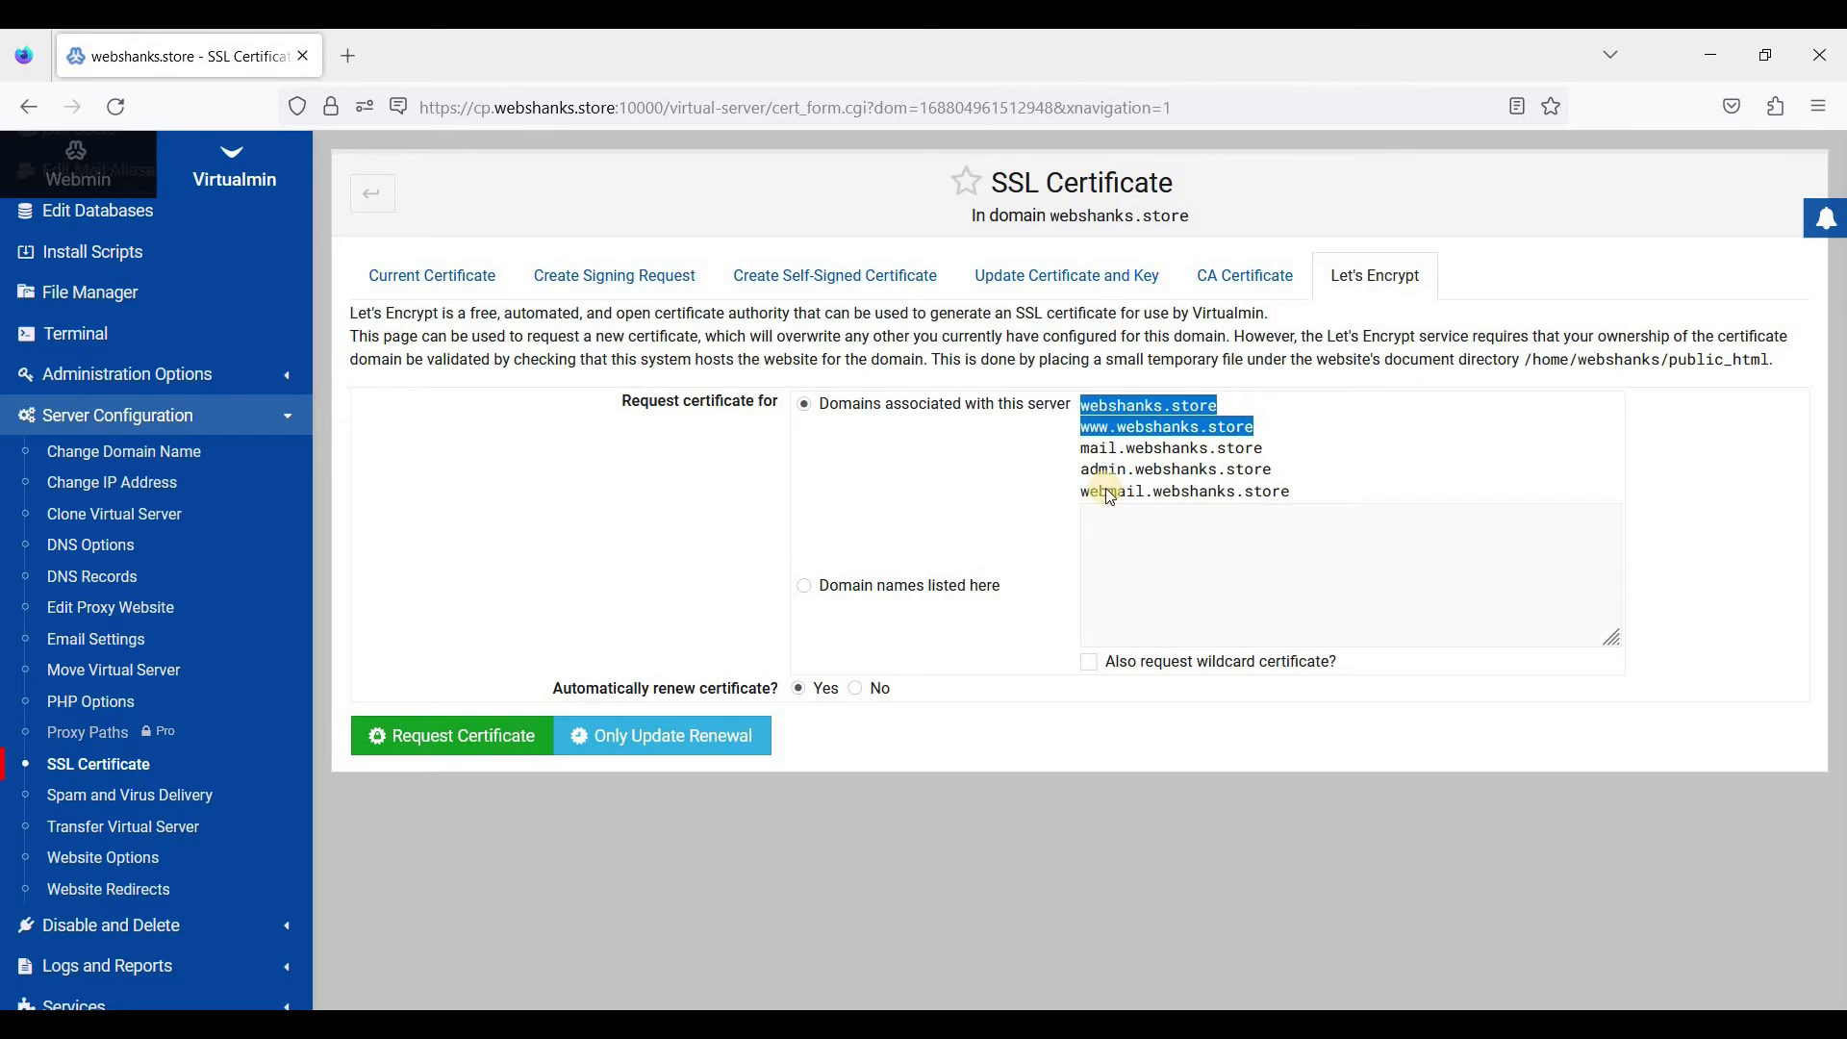
click(805, 586)
click(1166, 578)
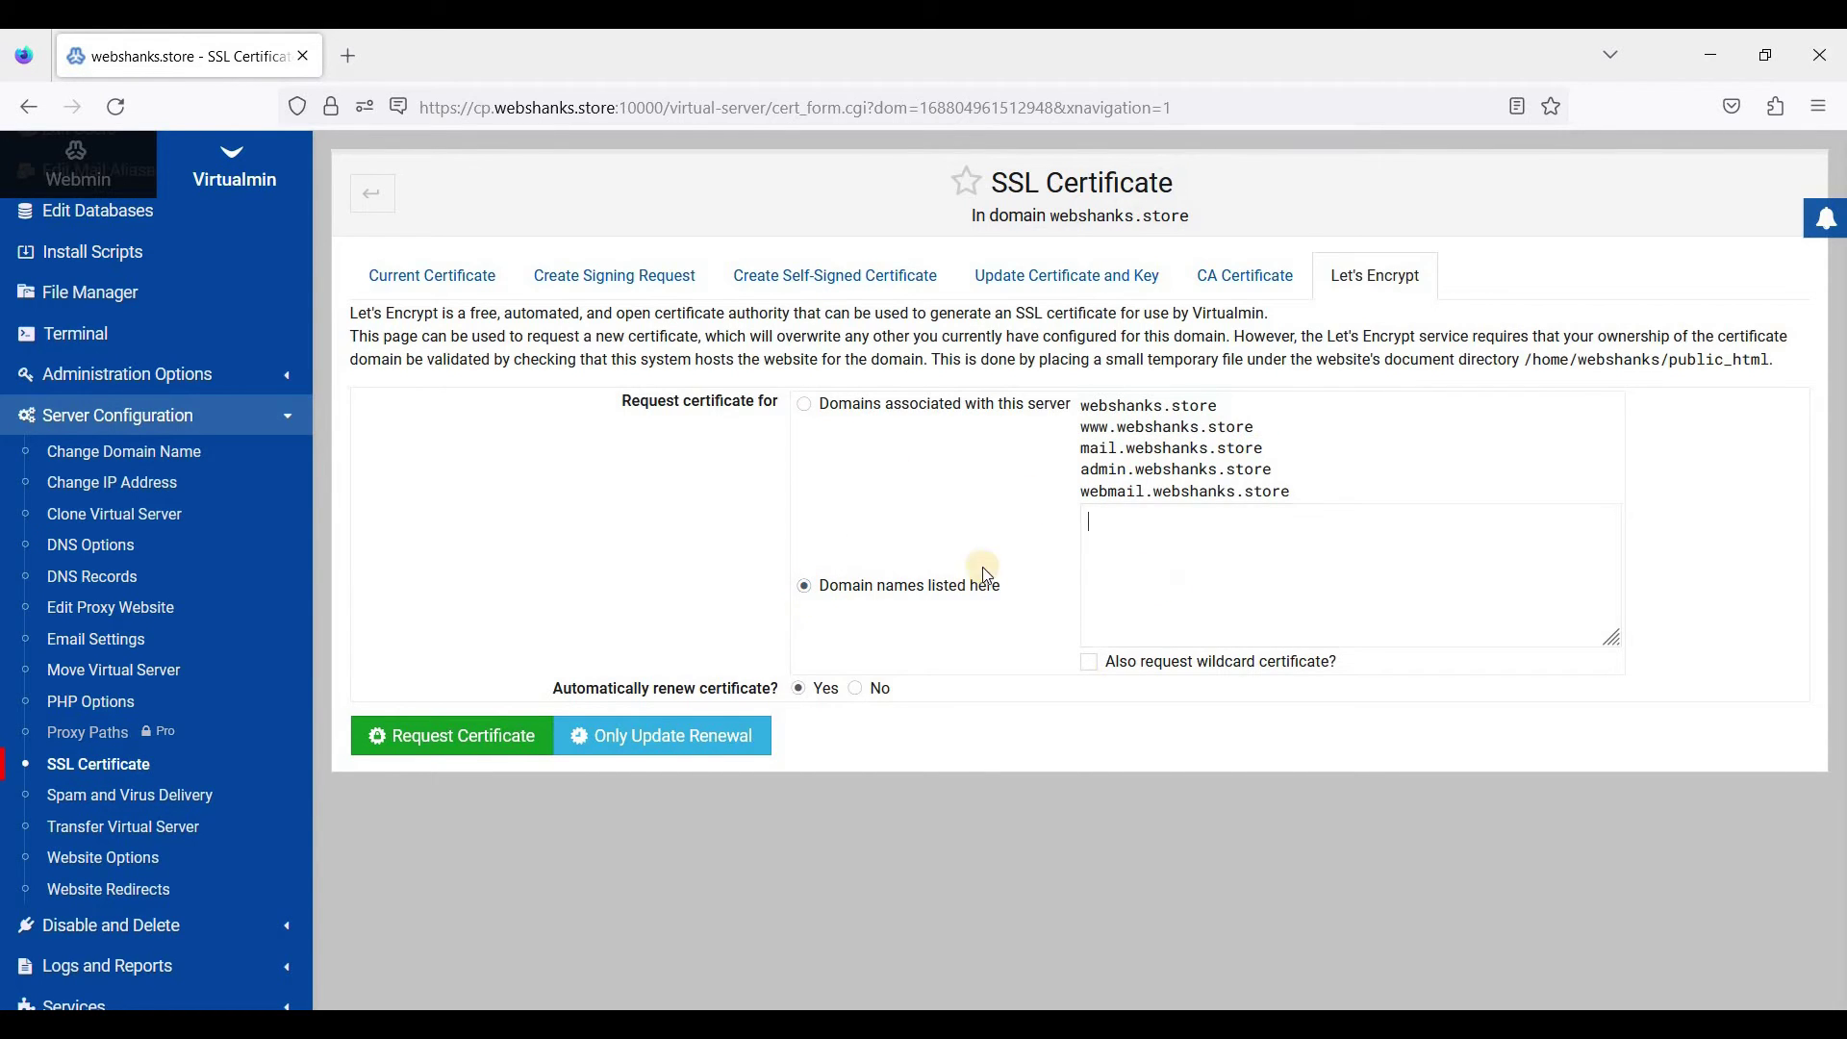
key(ctrl+v)
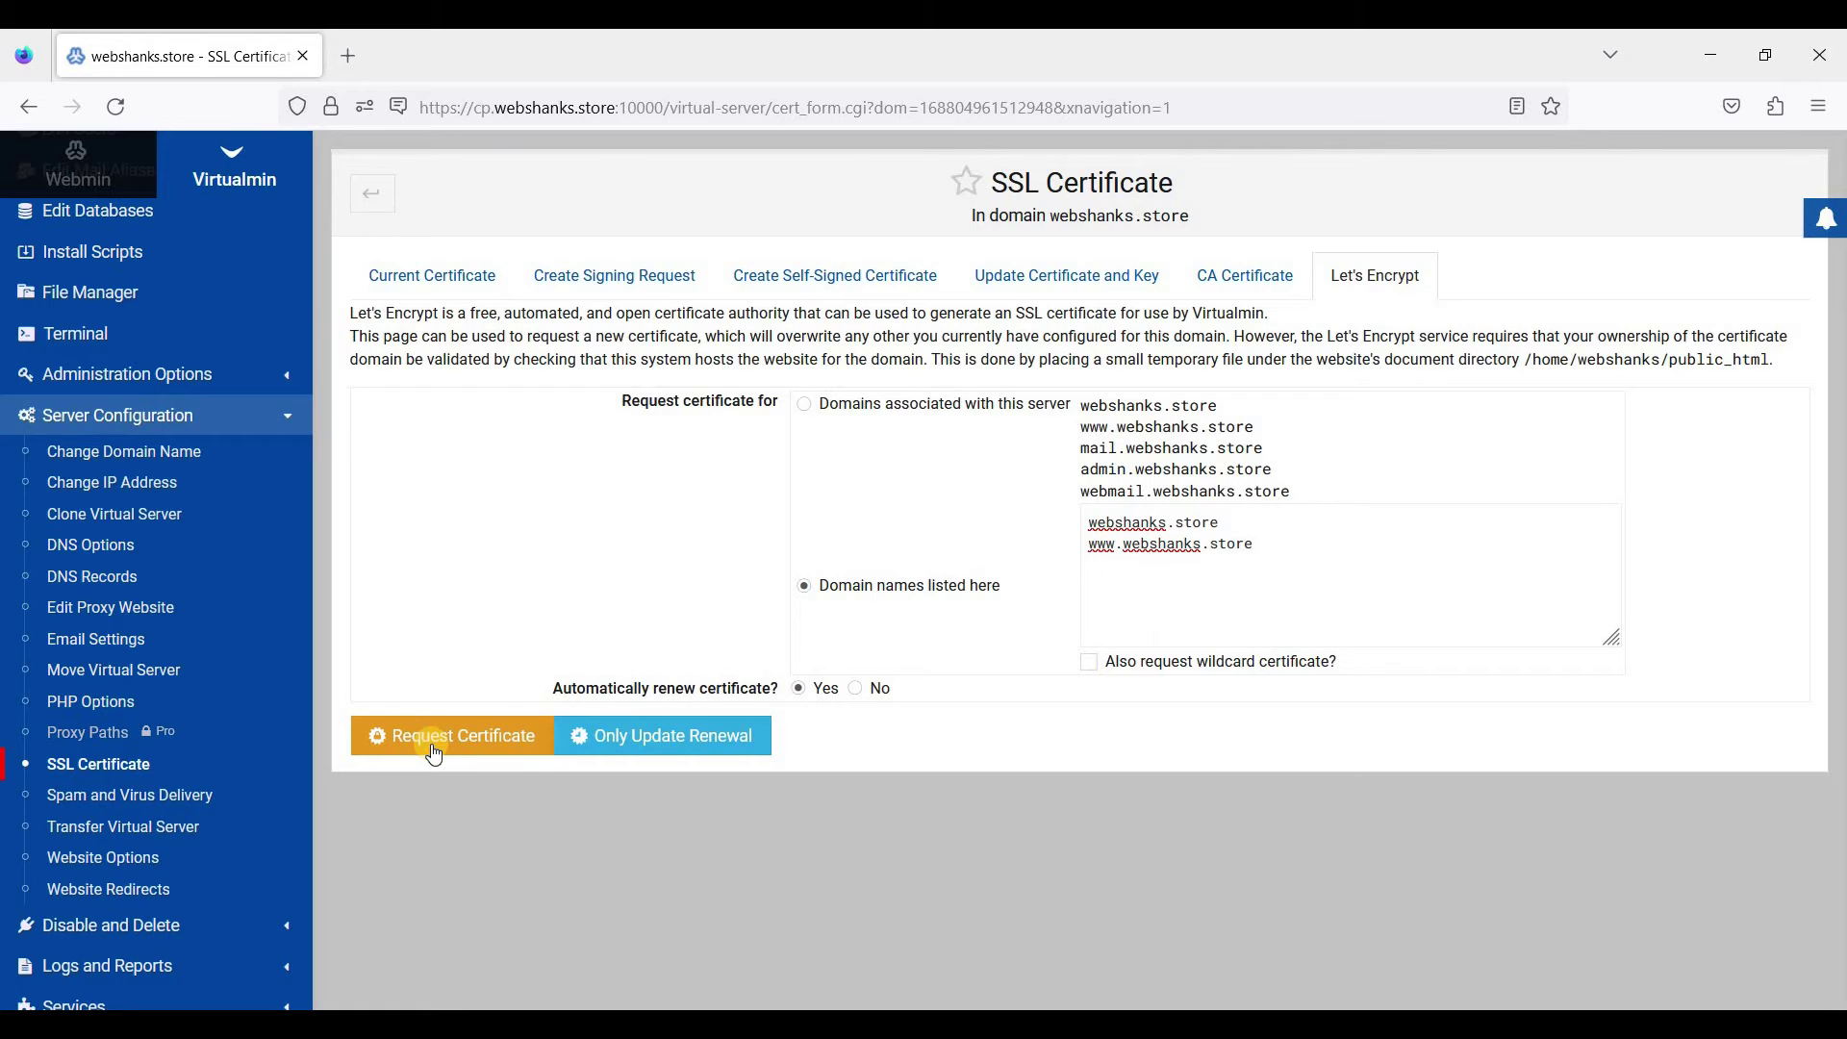
drag(1286, 538, 965, 506)
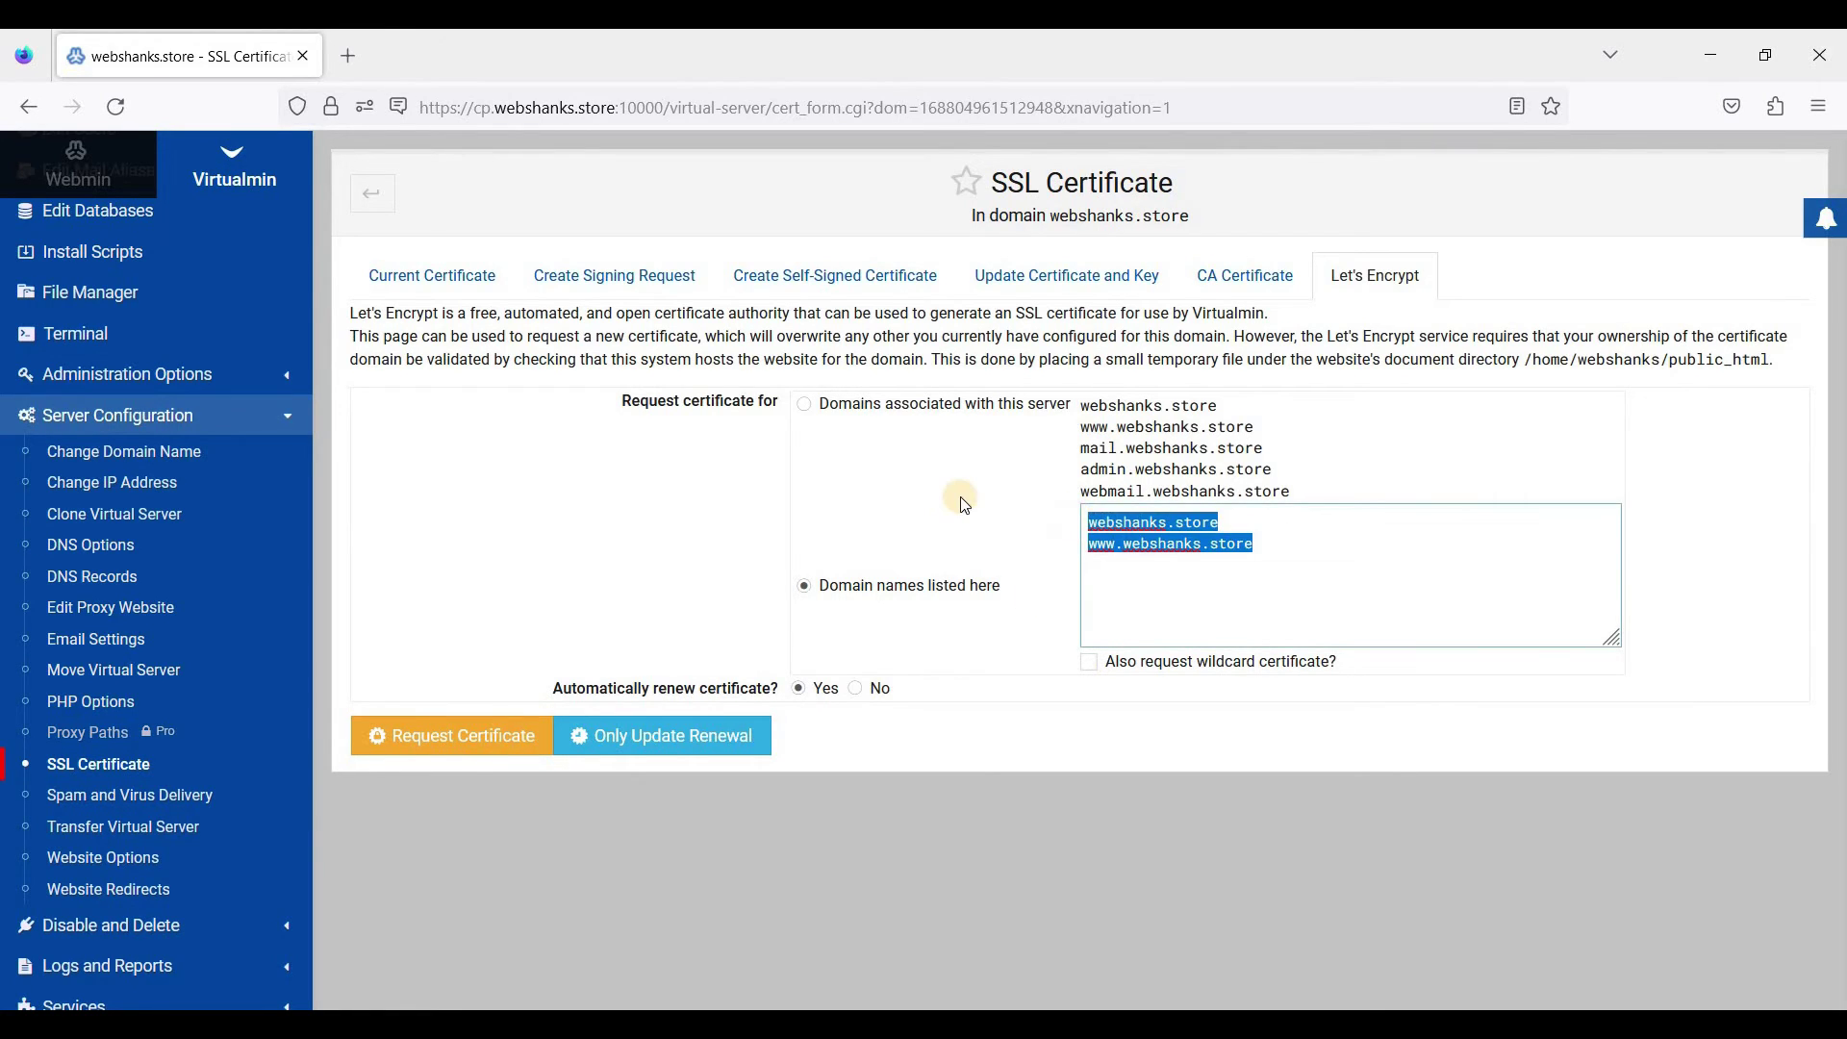
click(1162, 527)
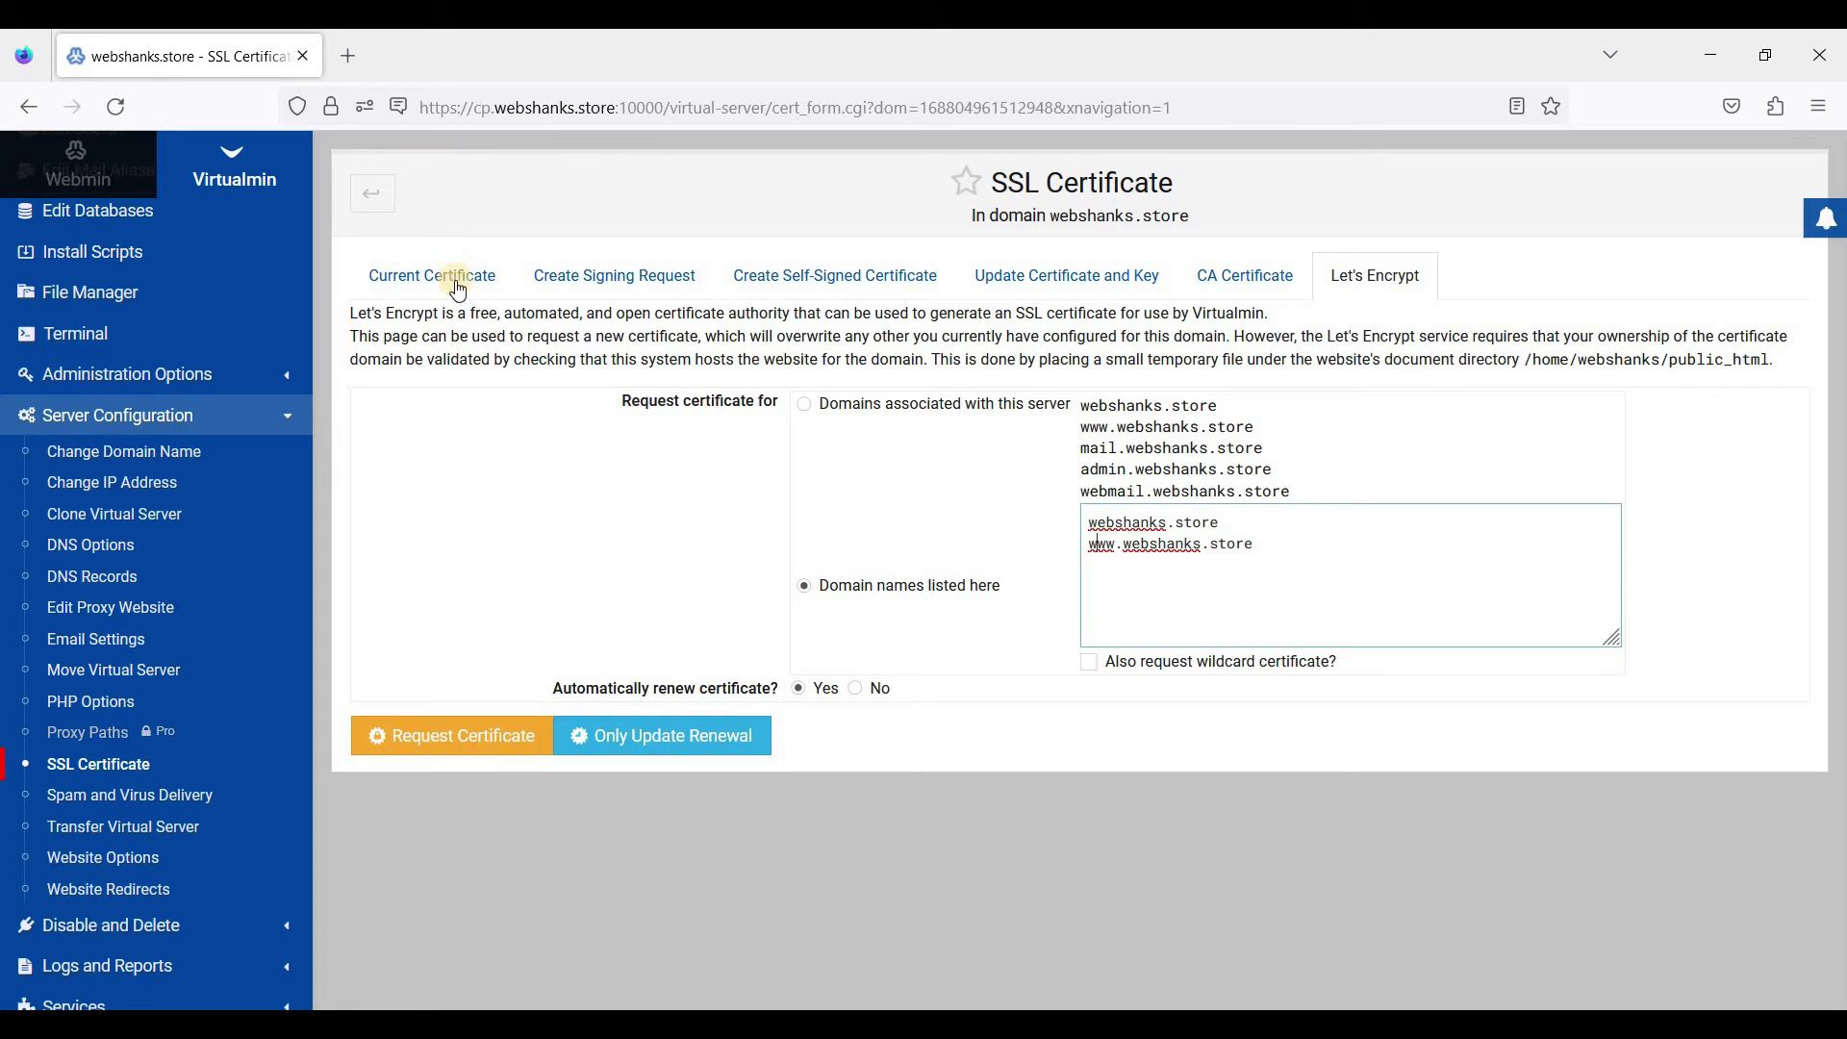
Load namecheap.com in a new browser tab.
key(ctrl+t)
text(https://www.namecheap.com)
key(Return)
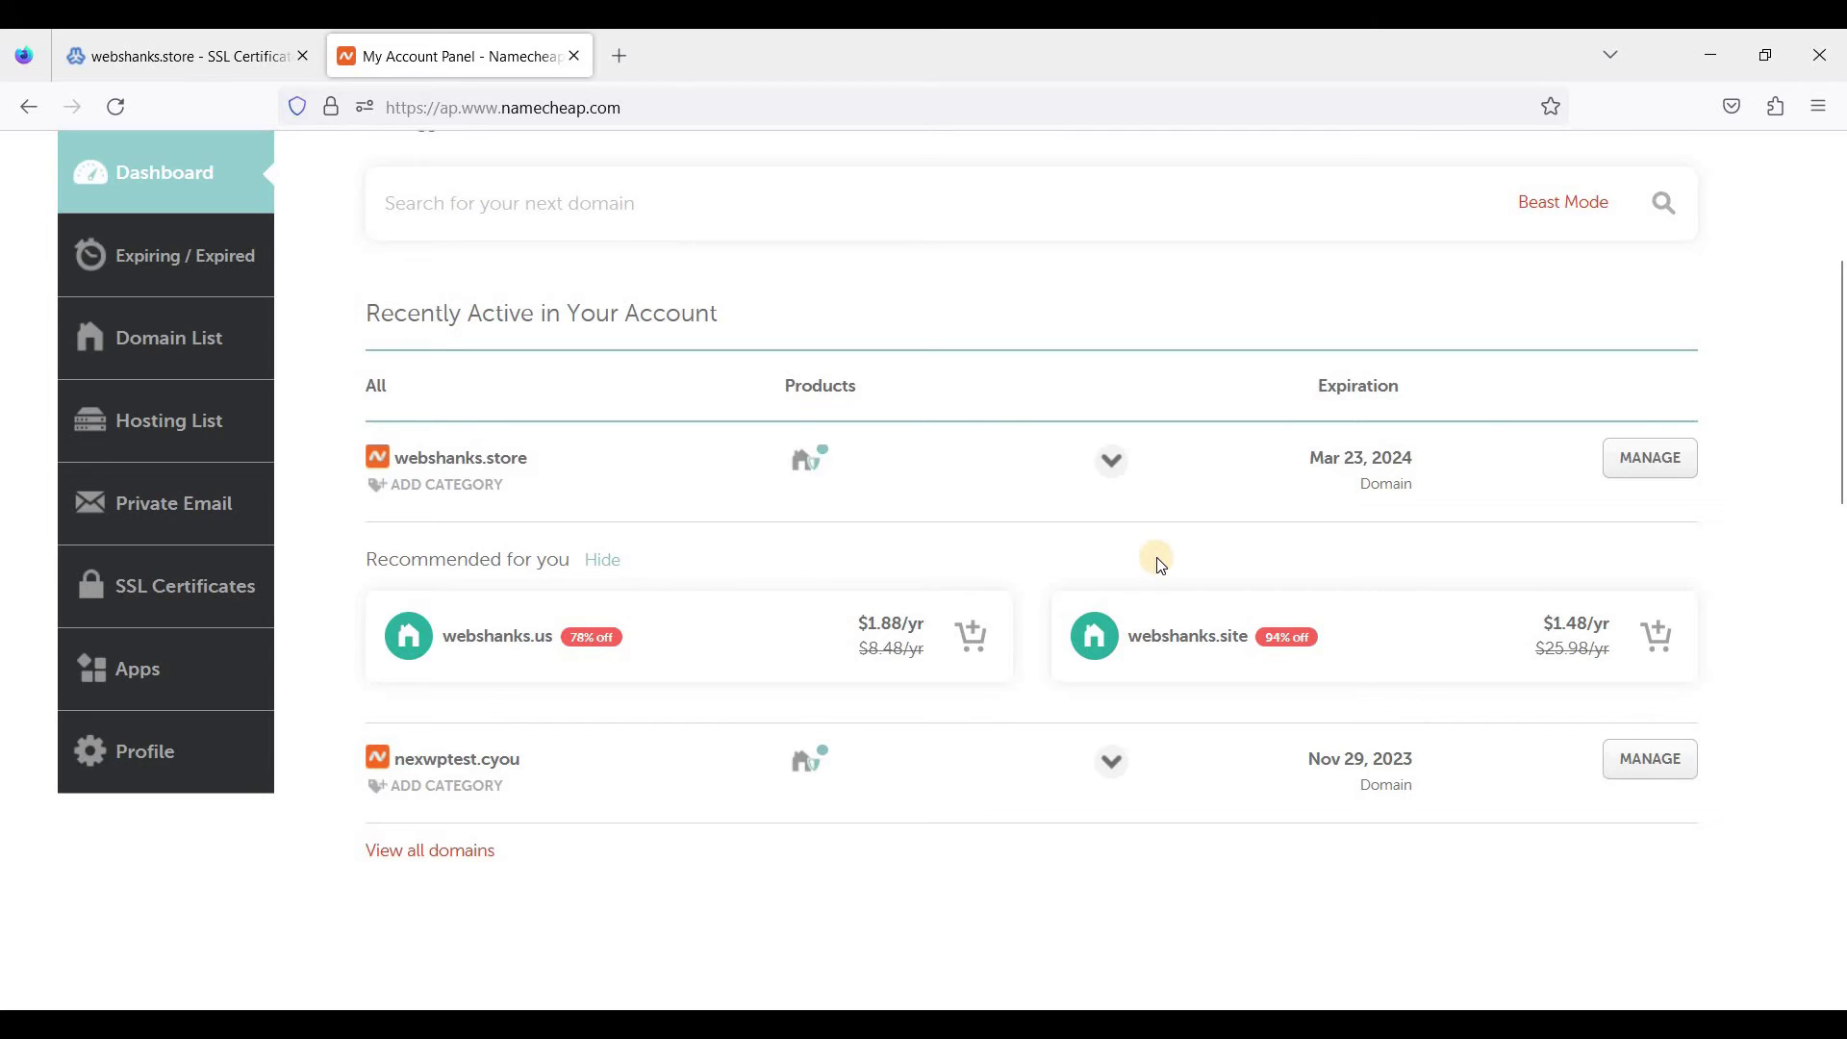
Manage webshanks.store from the Namecheap dashboard and go to its Advanced DNS page.
click(1639, 460)
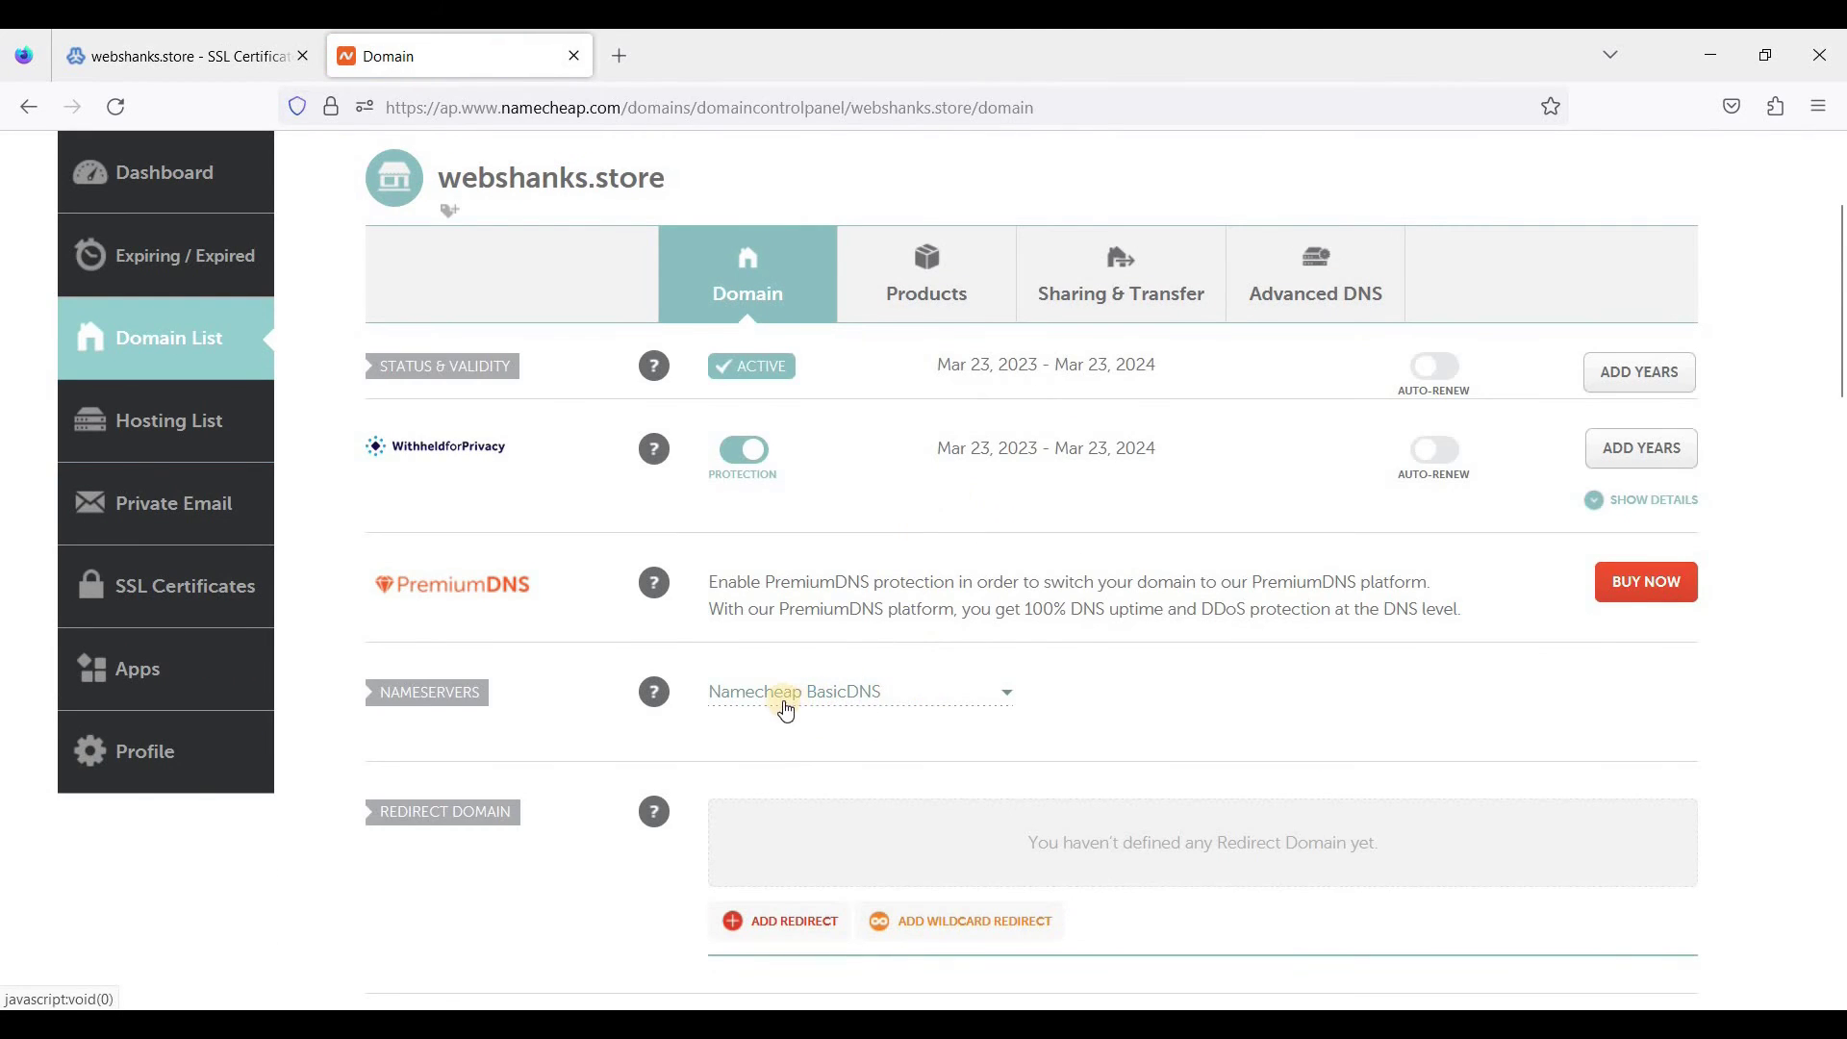
click(1333, 290)
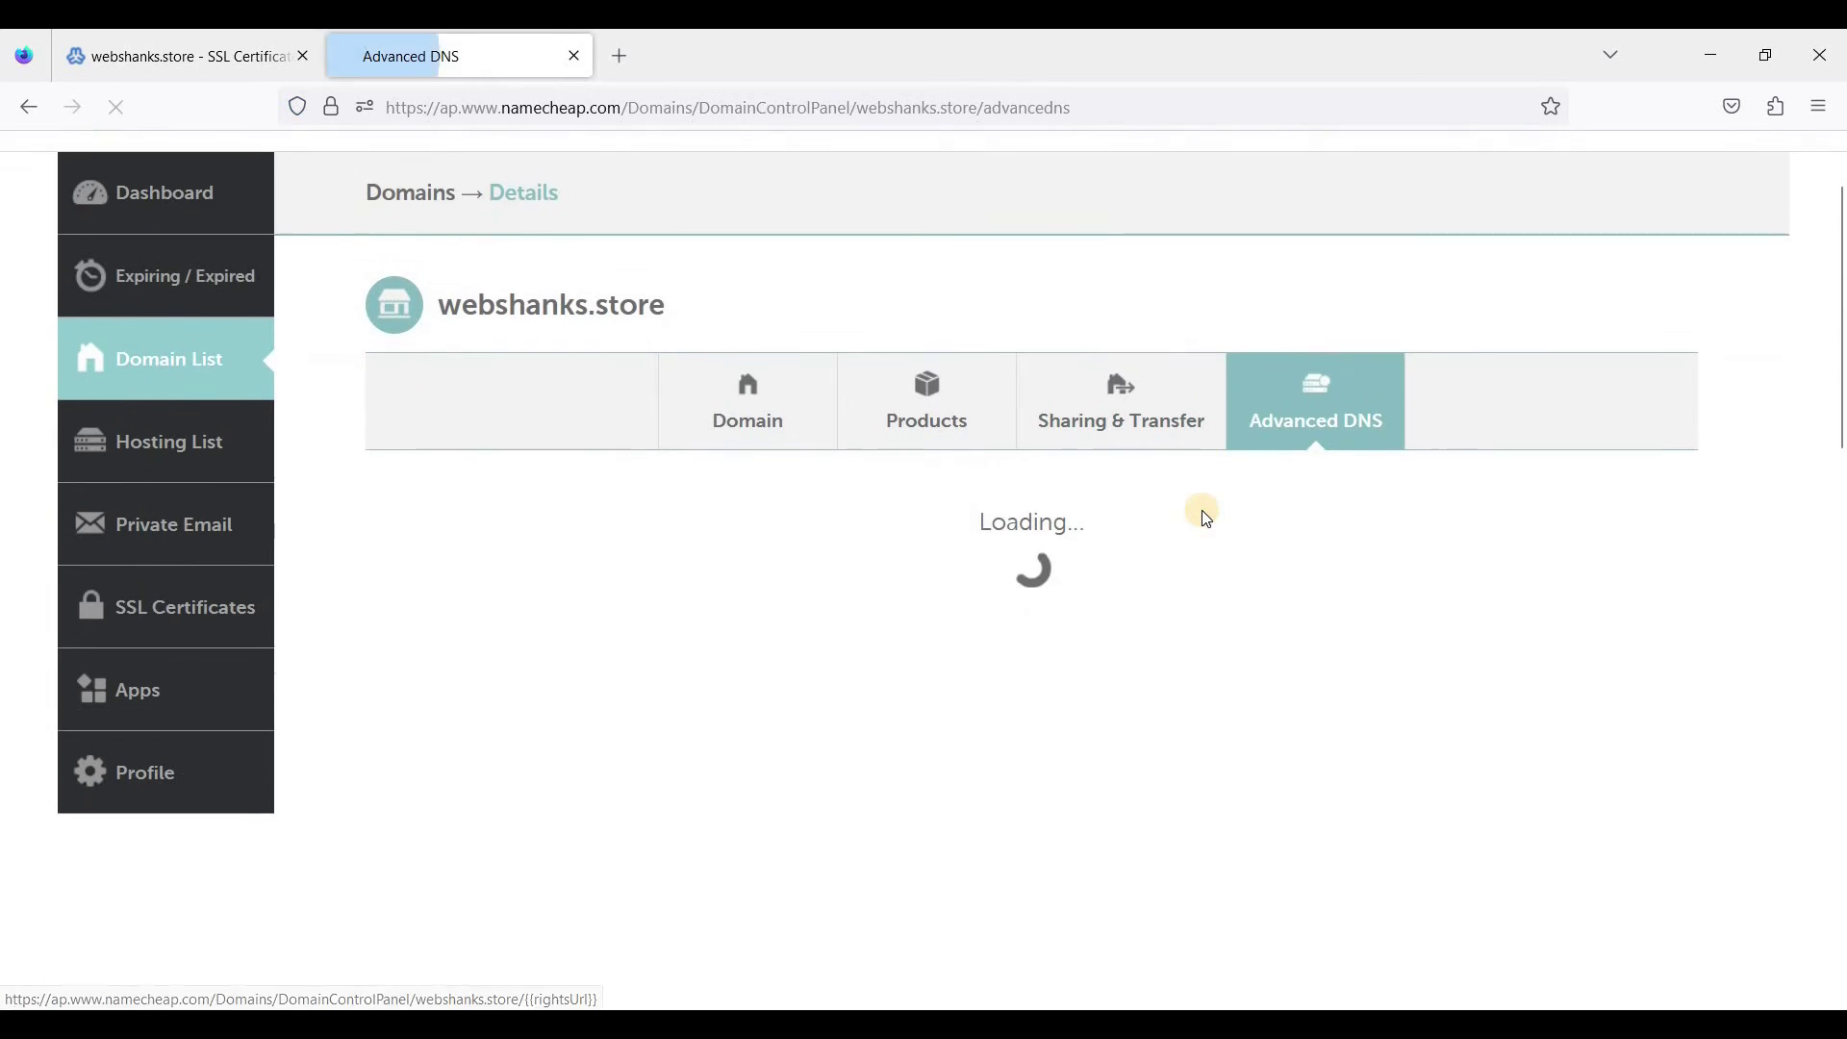
Tick the @ and www A records pointing to 86.48.28.223.
scroll(1176, 519, down, 2)
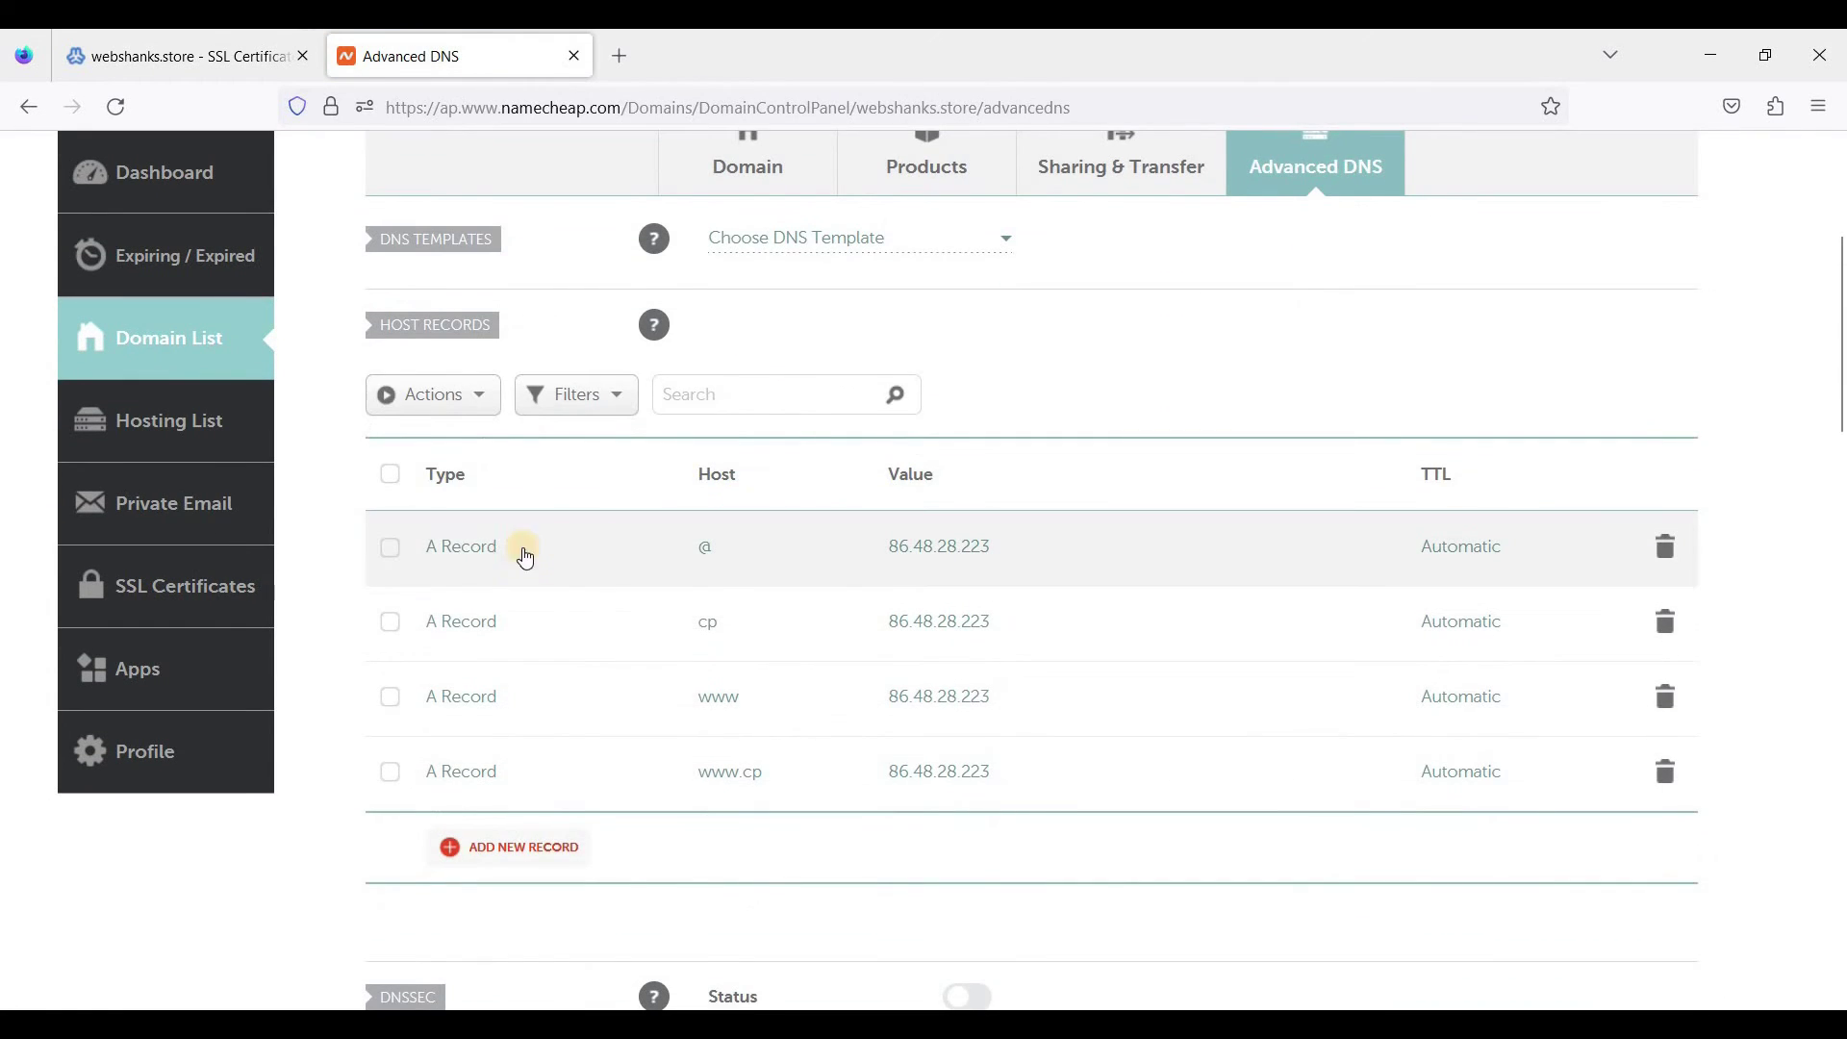
click(397, 554)
click(393, 703)
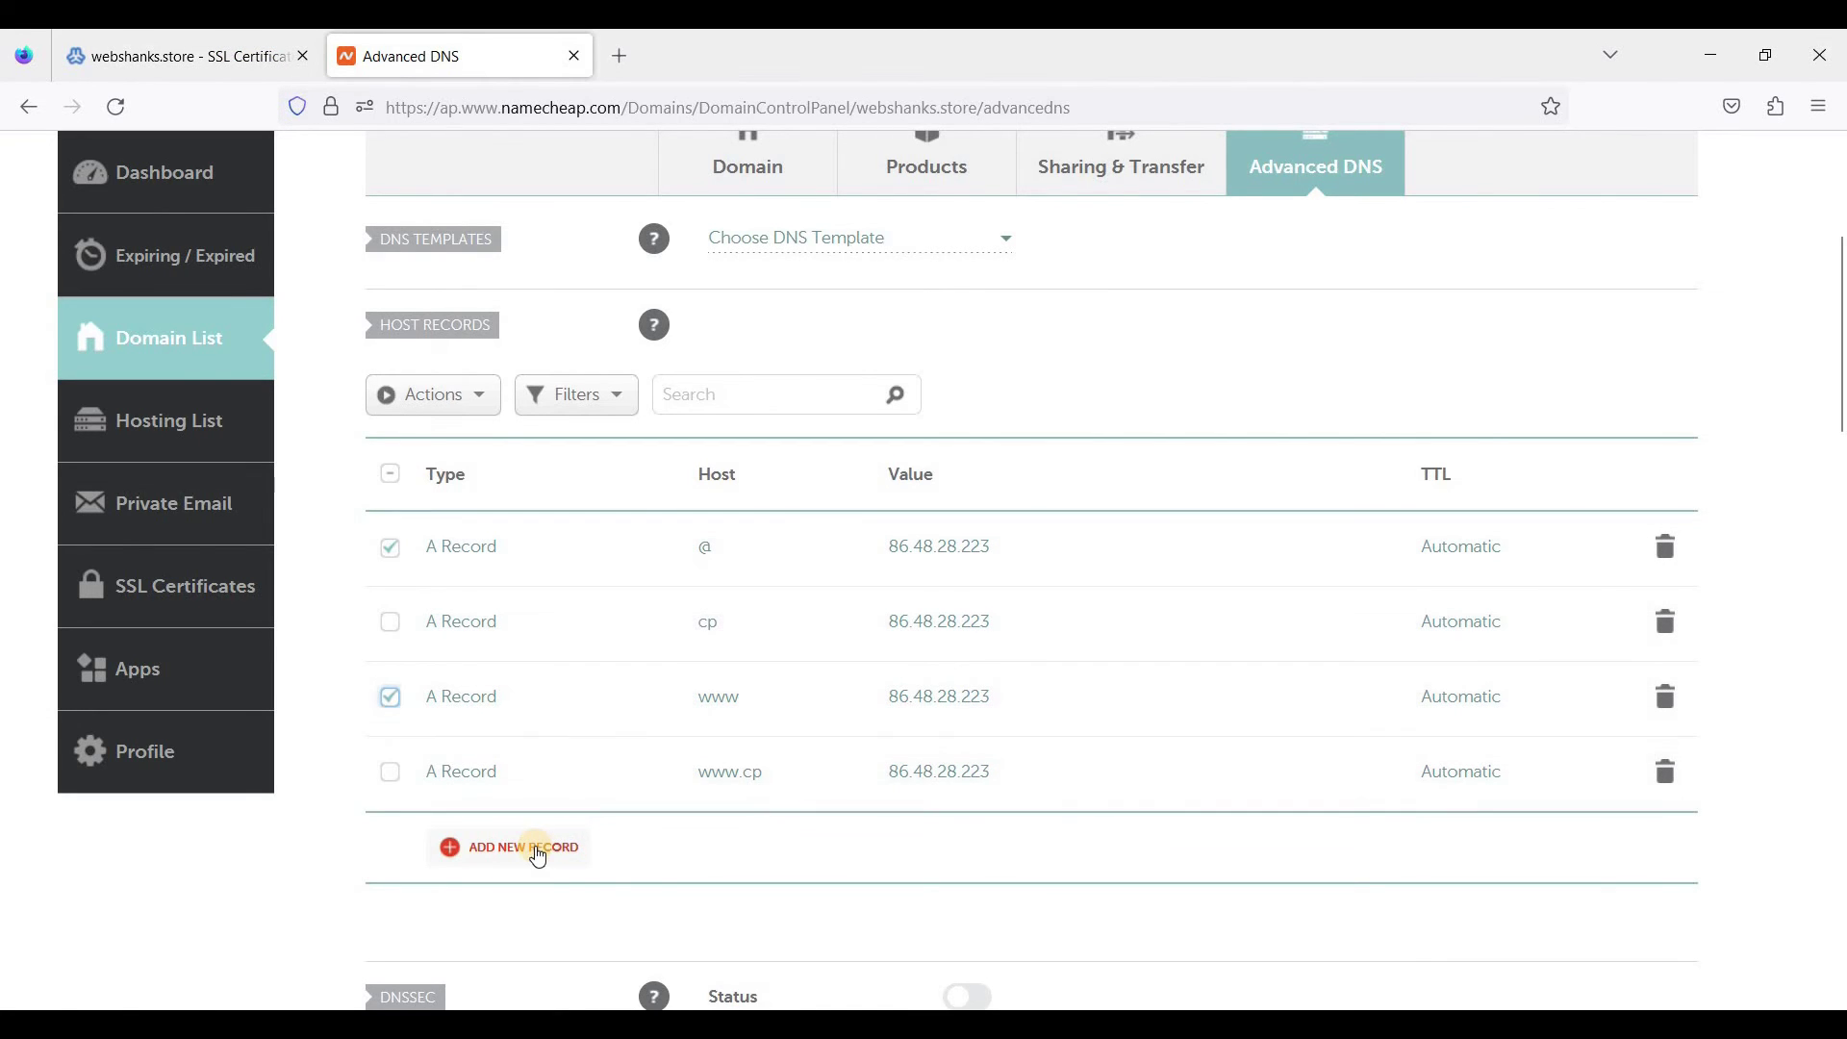
Add a new A Record row and move through its Host and IP Address fields.
scroll(553, 709, down, 2)
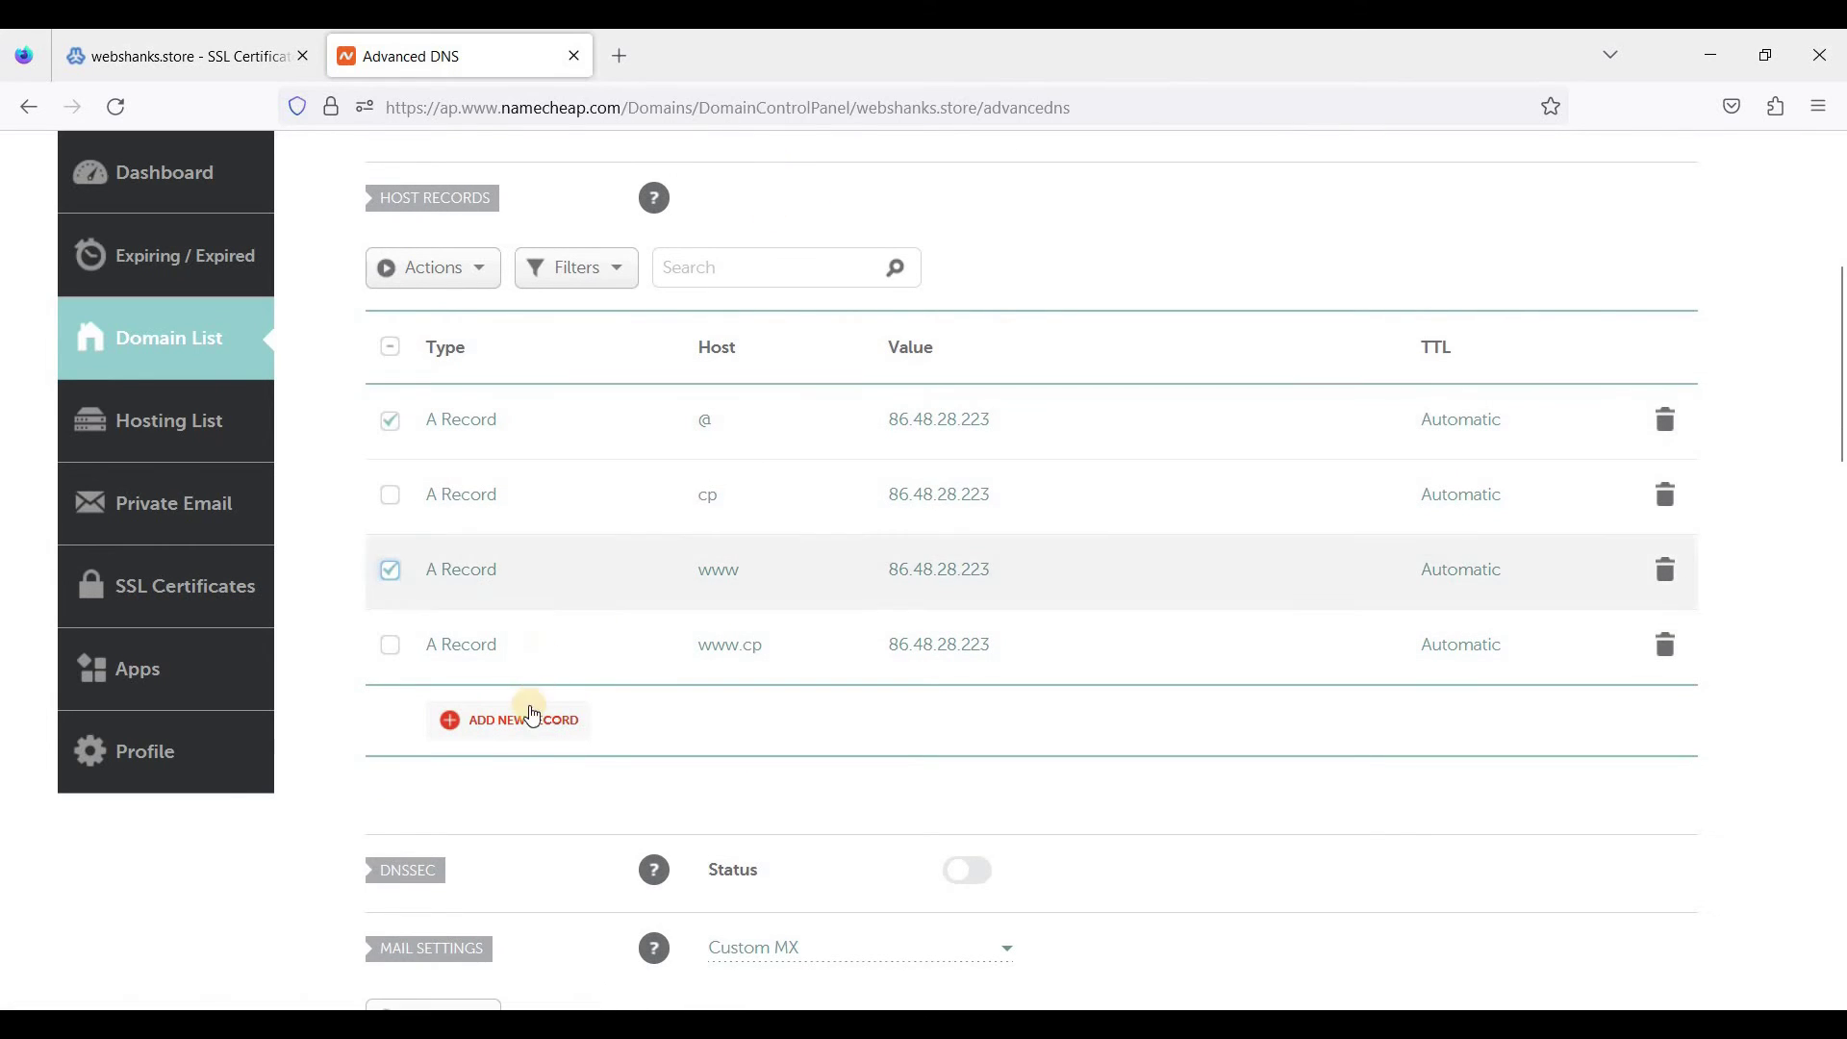
click(524, 720)
scroll(494, 728, down, 1)
click(500, 472)
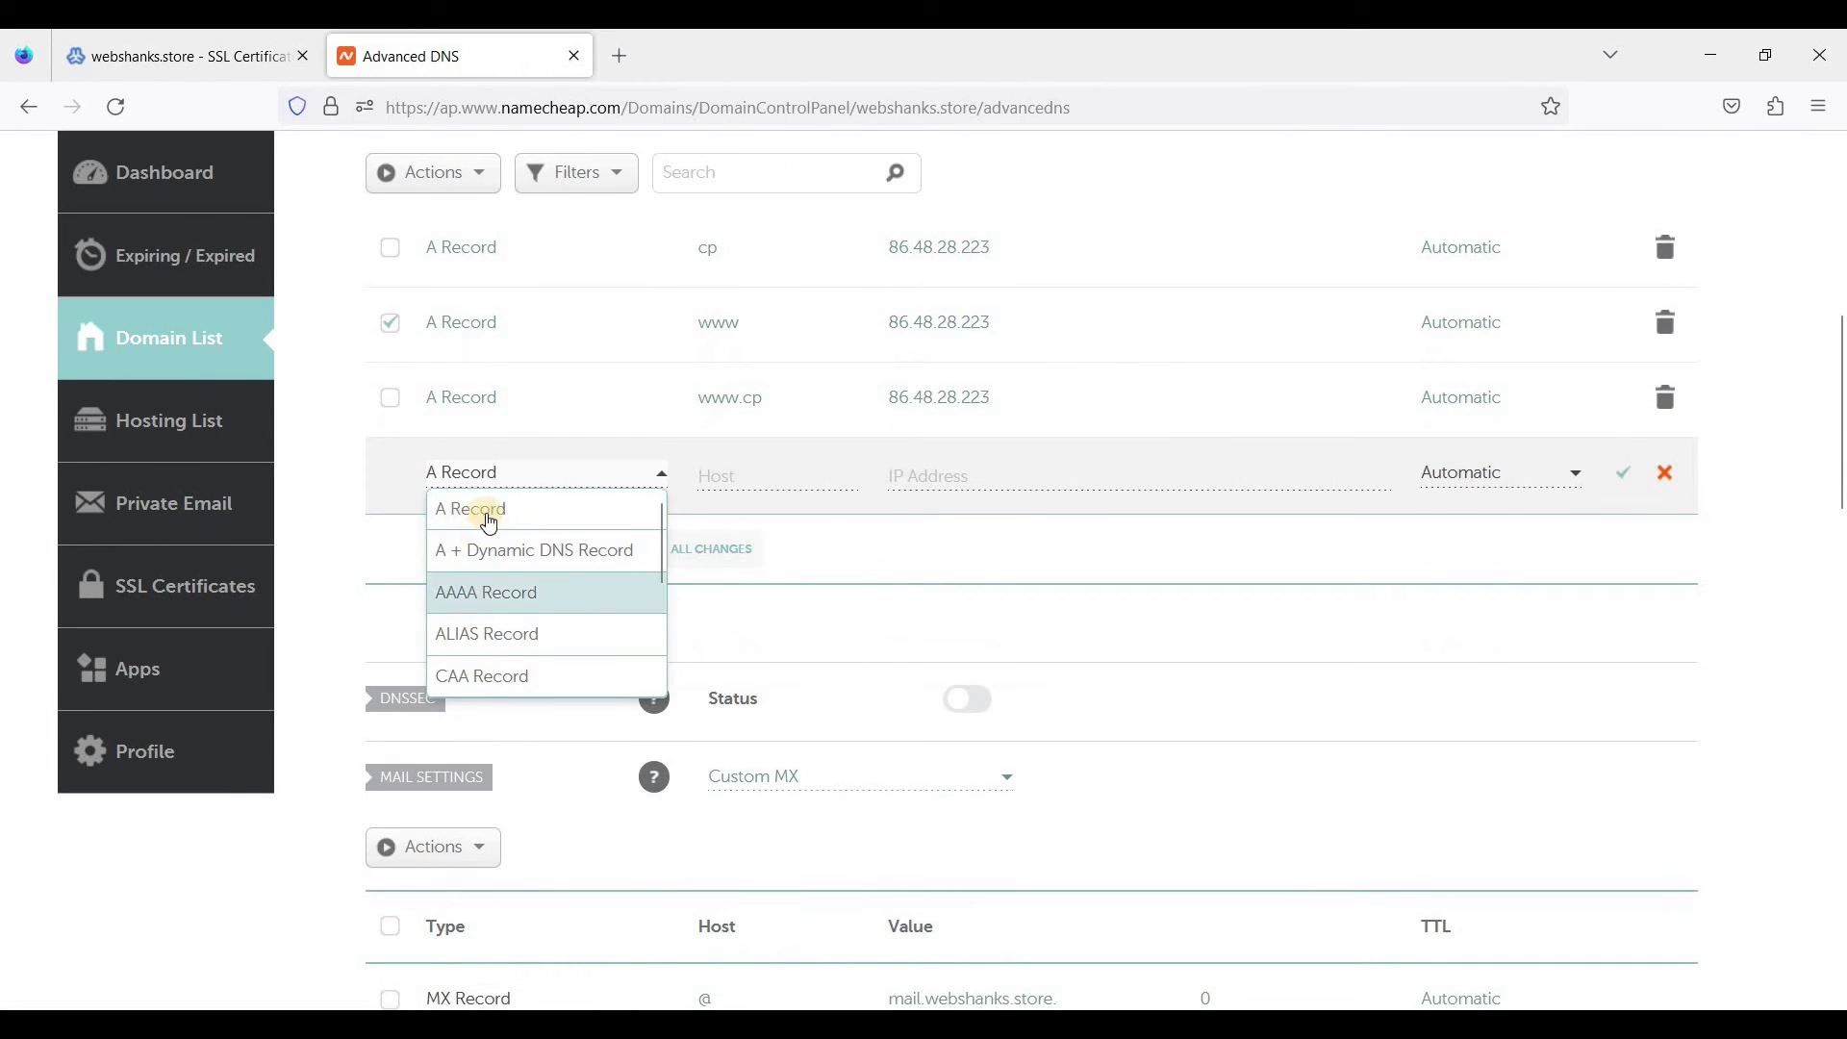
click(510, 503)
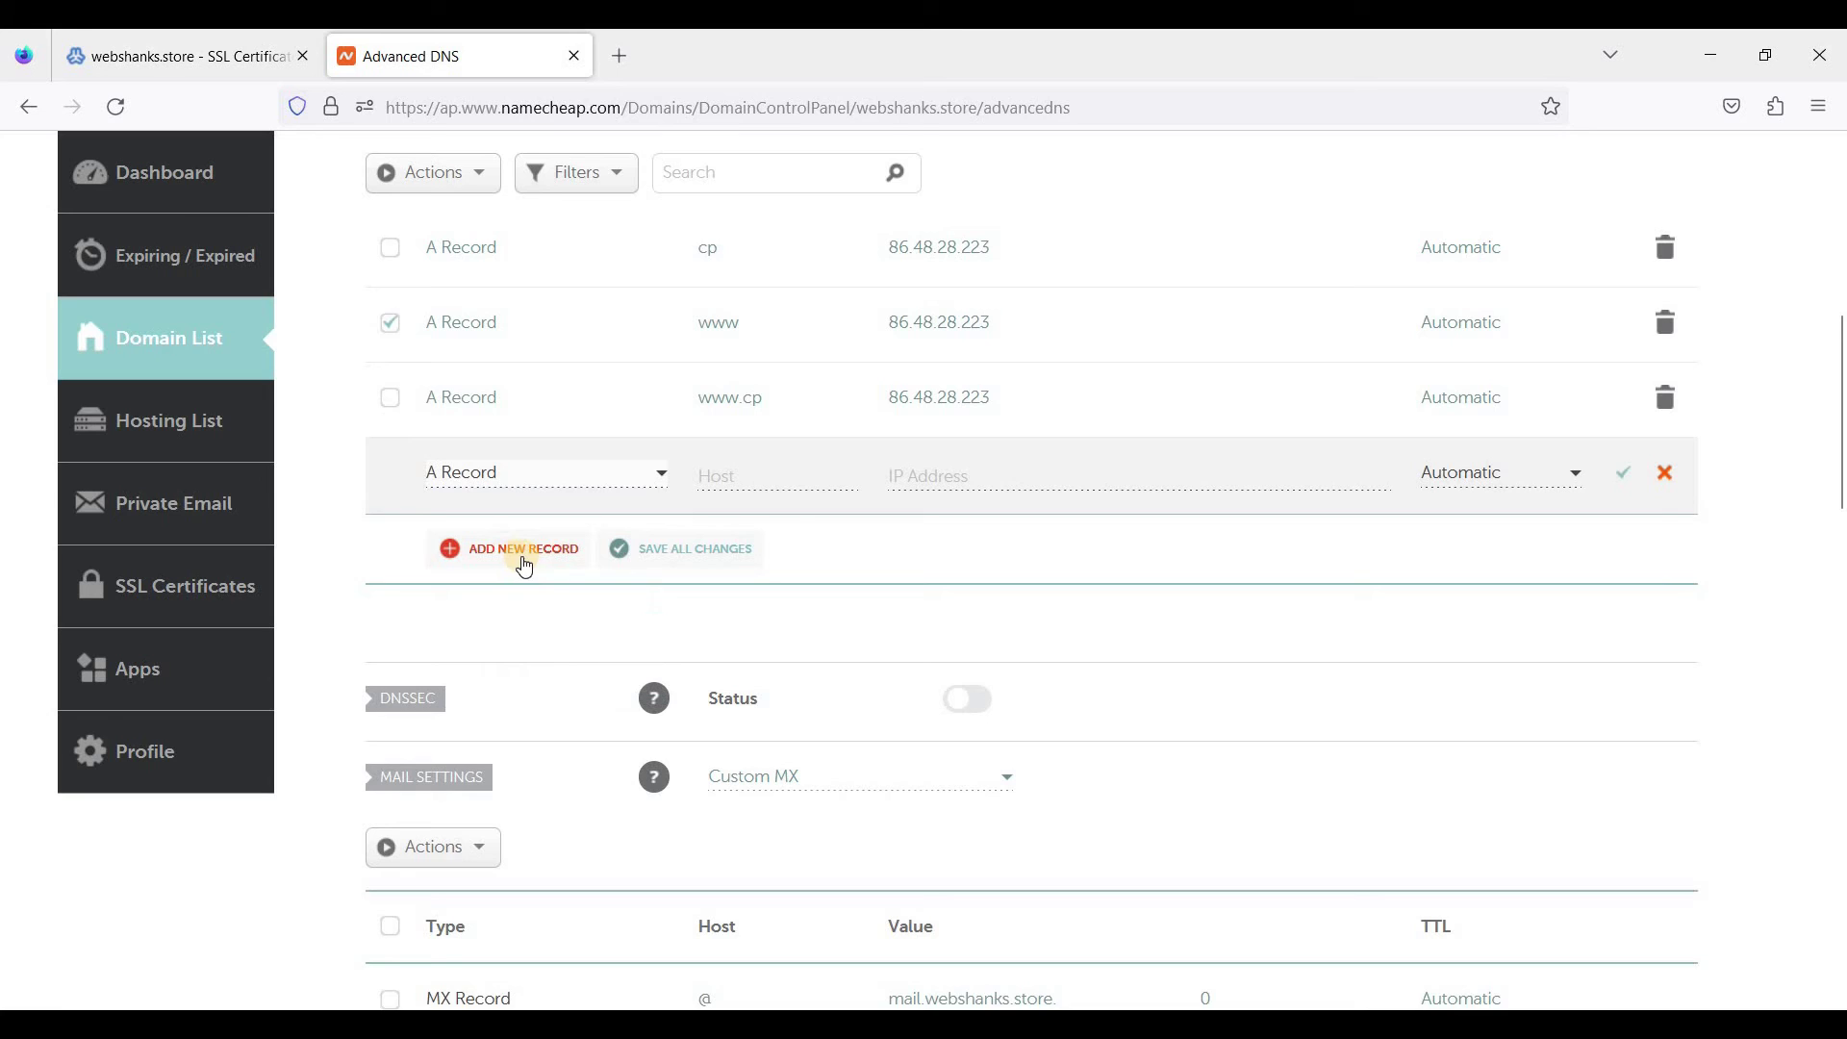
click(759, 482)
scroll(770, 385, up, 3)
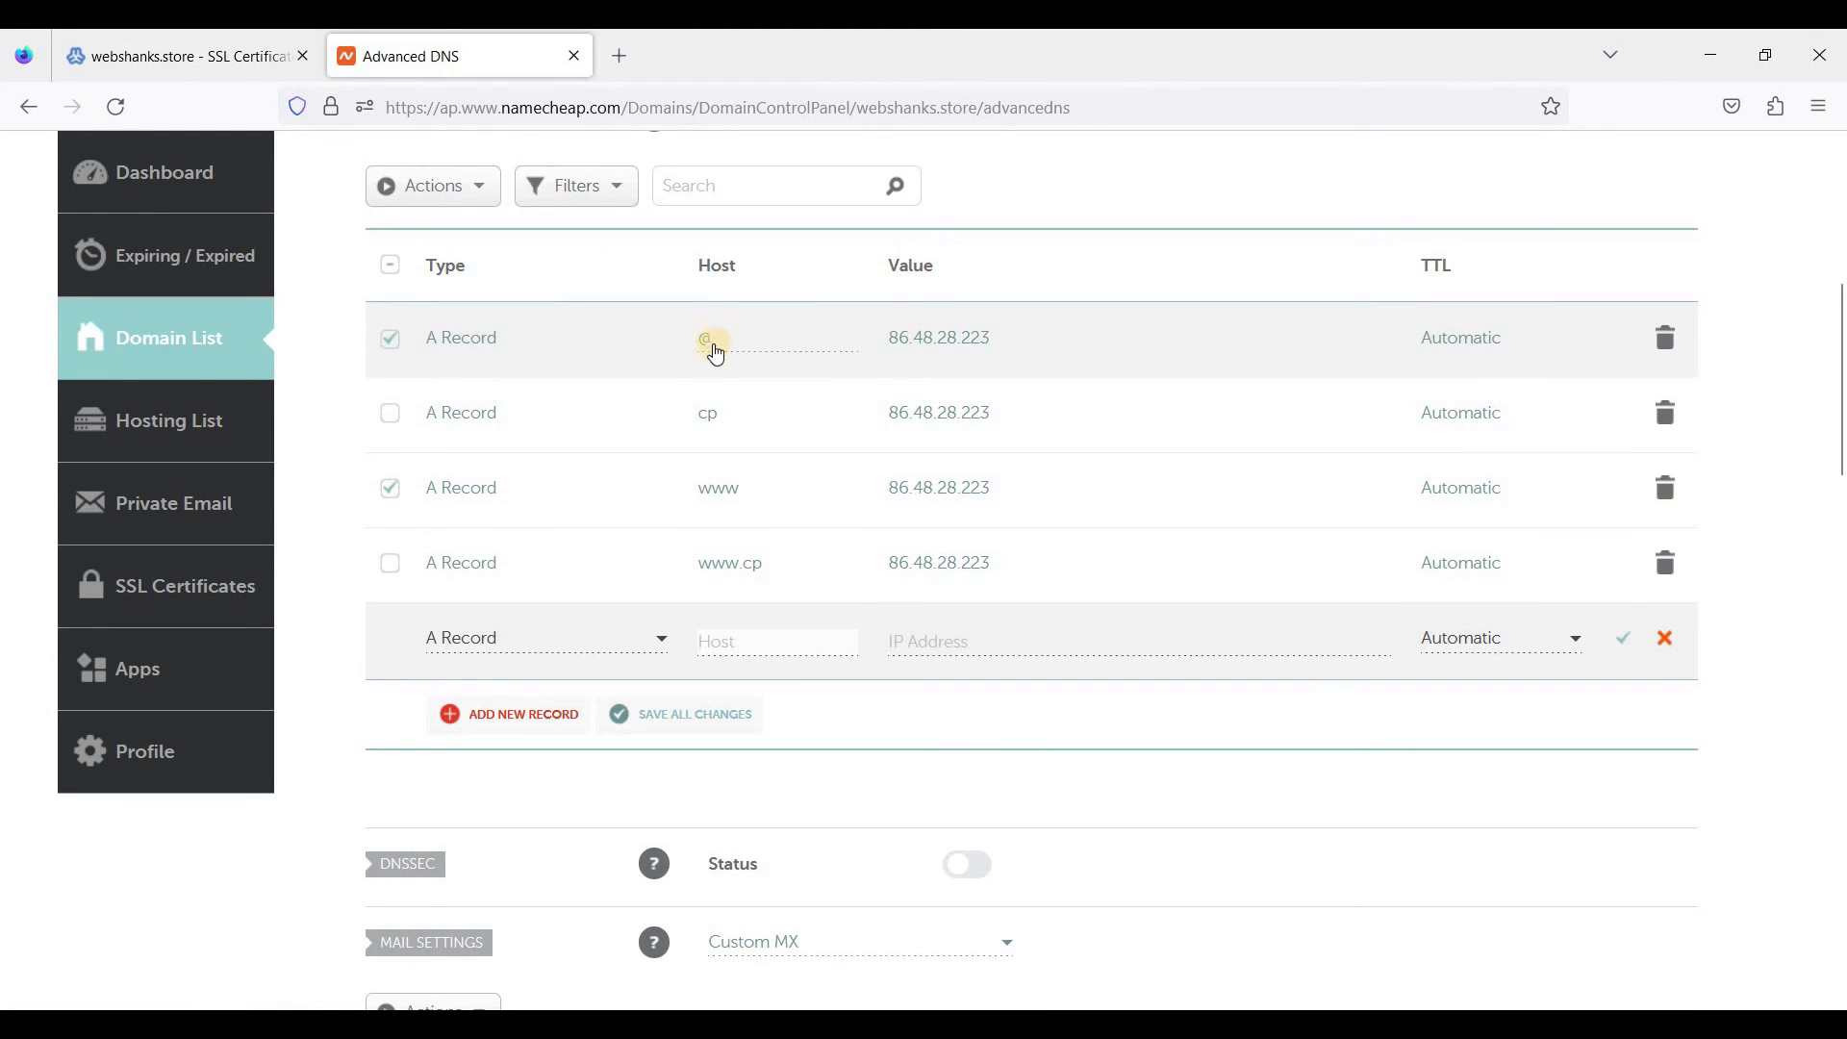
click(943, 642)
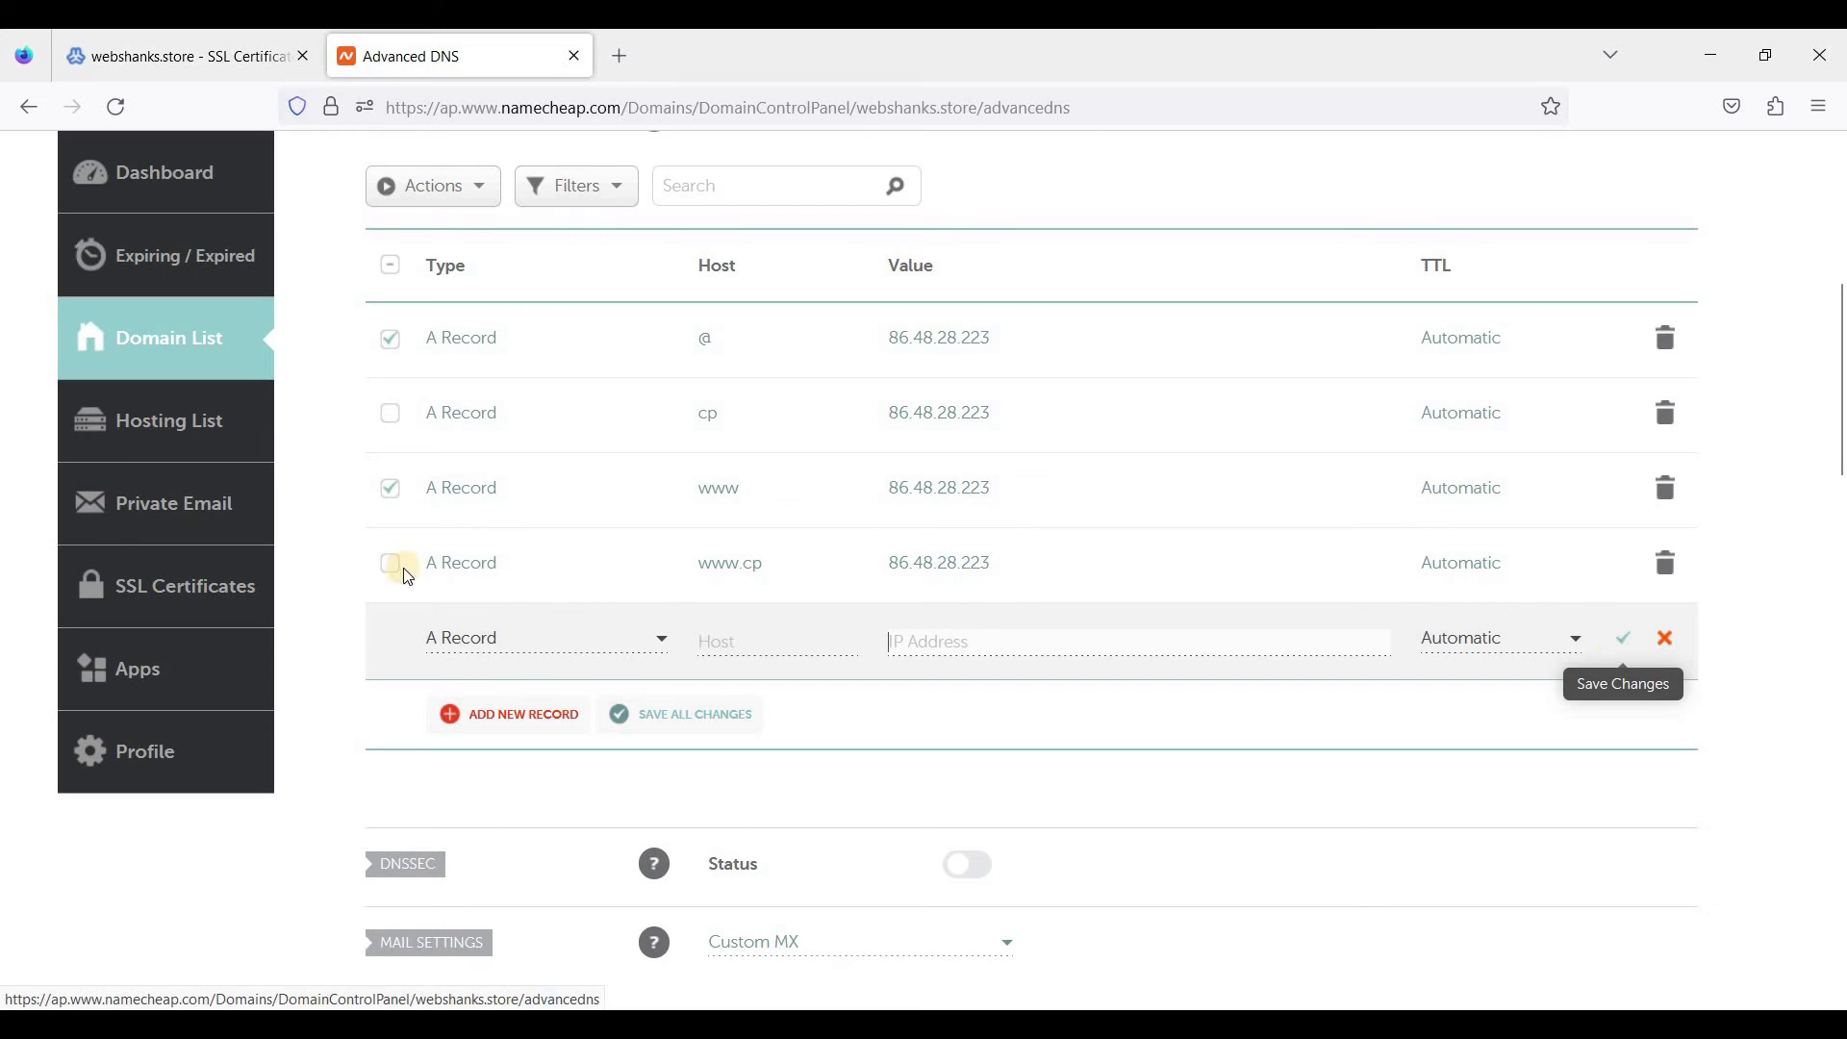
click(222, 60)
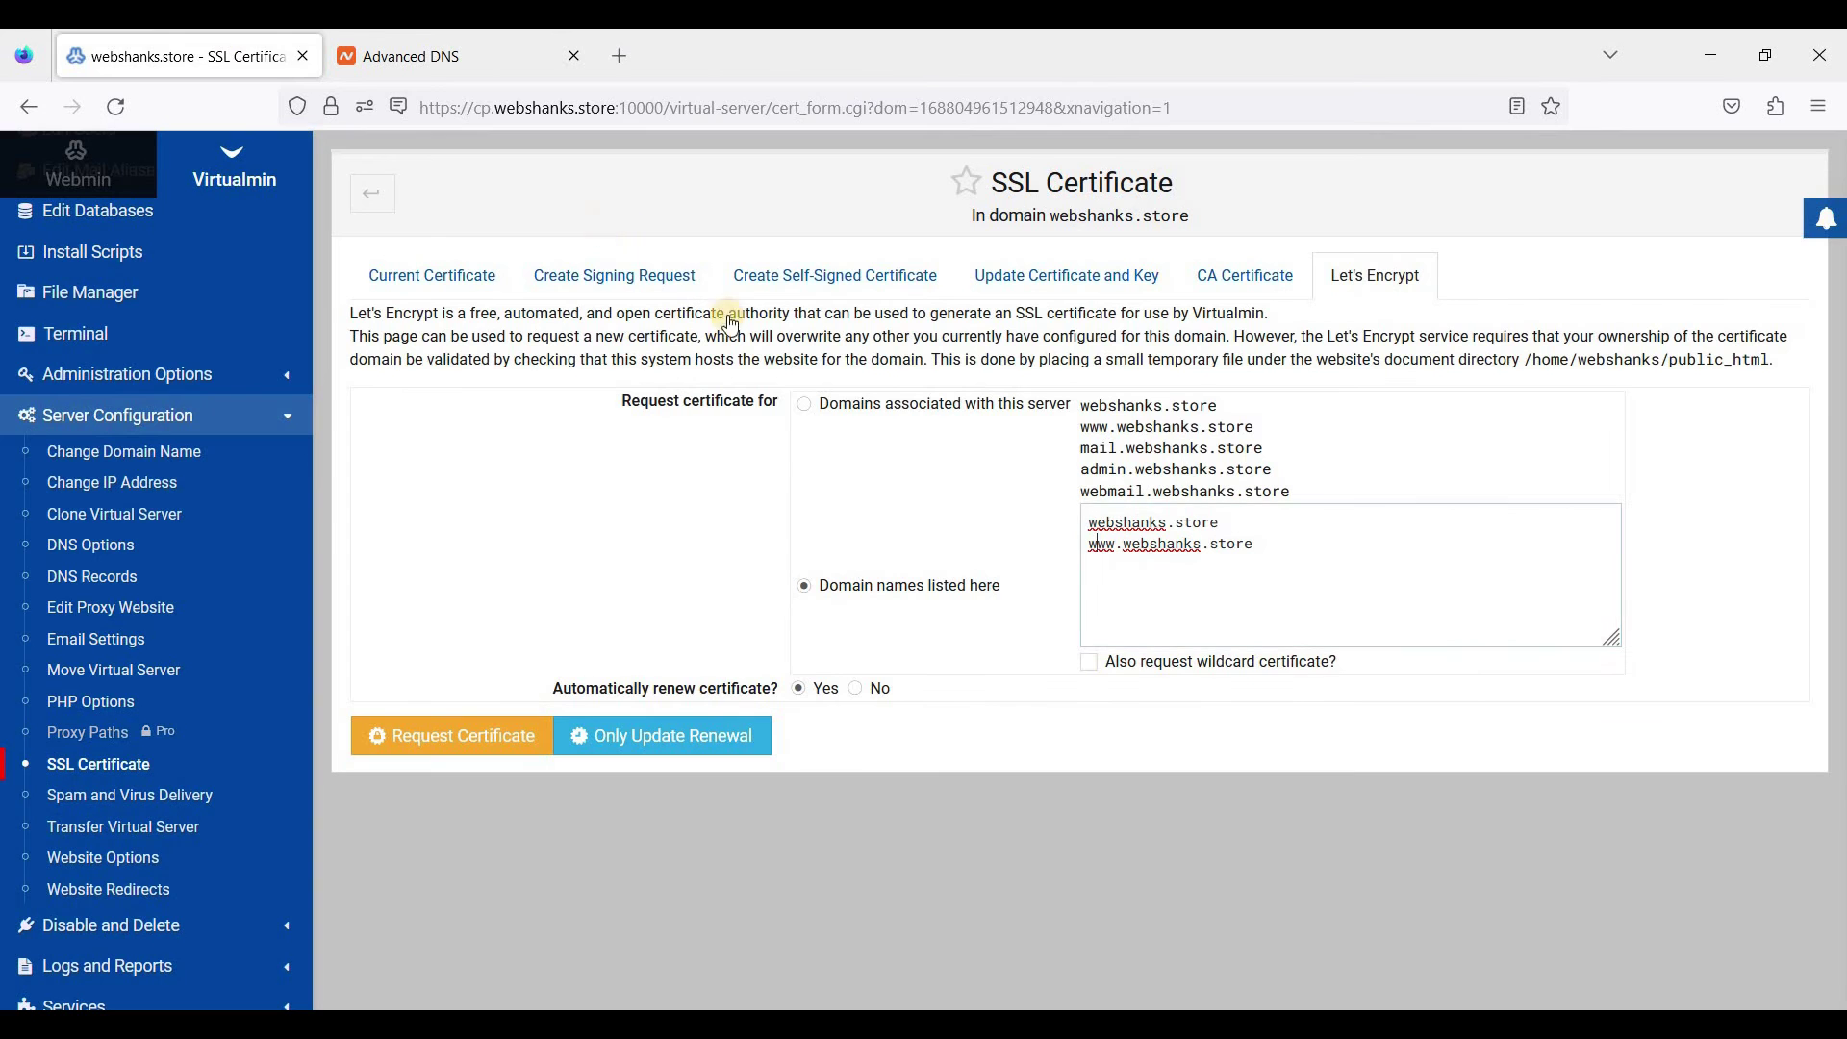
click(479, 735)
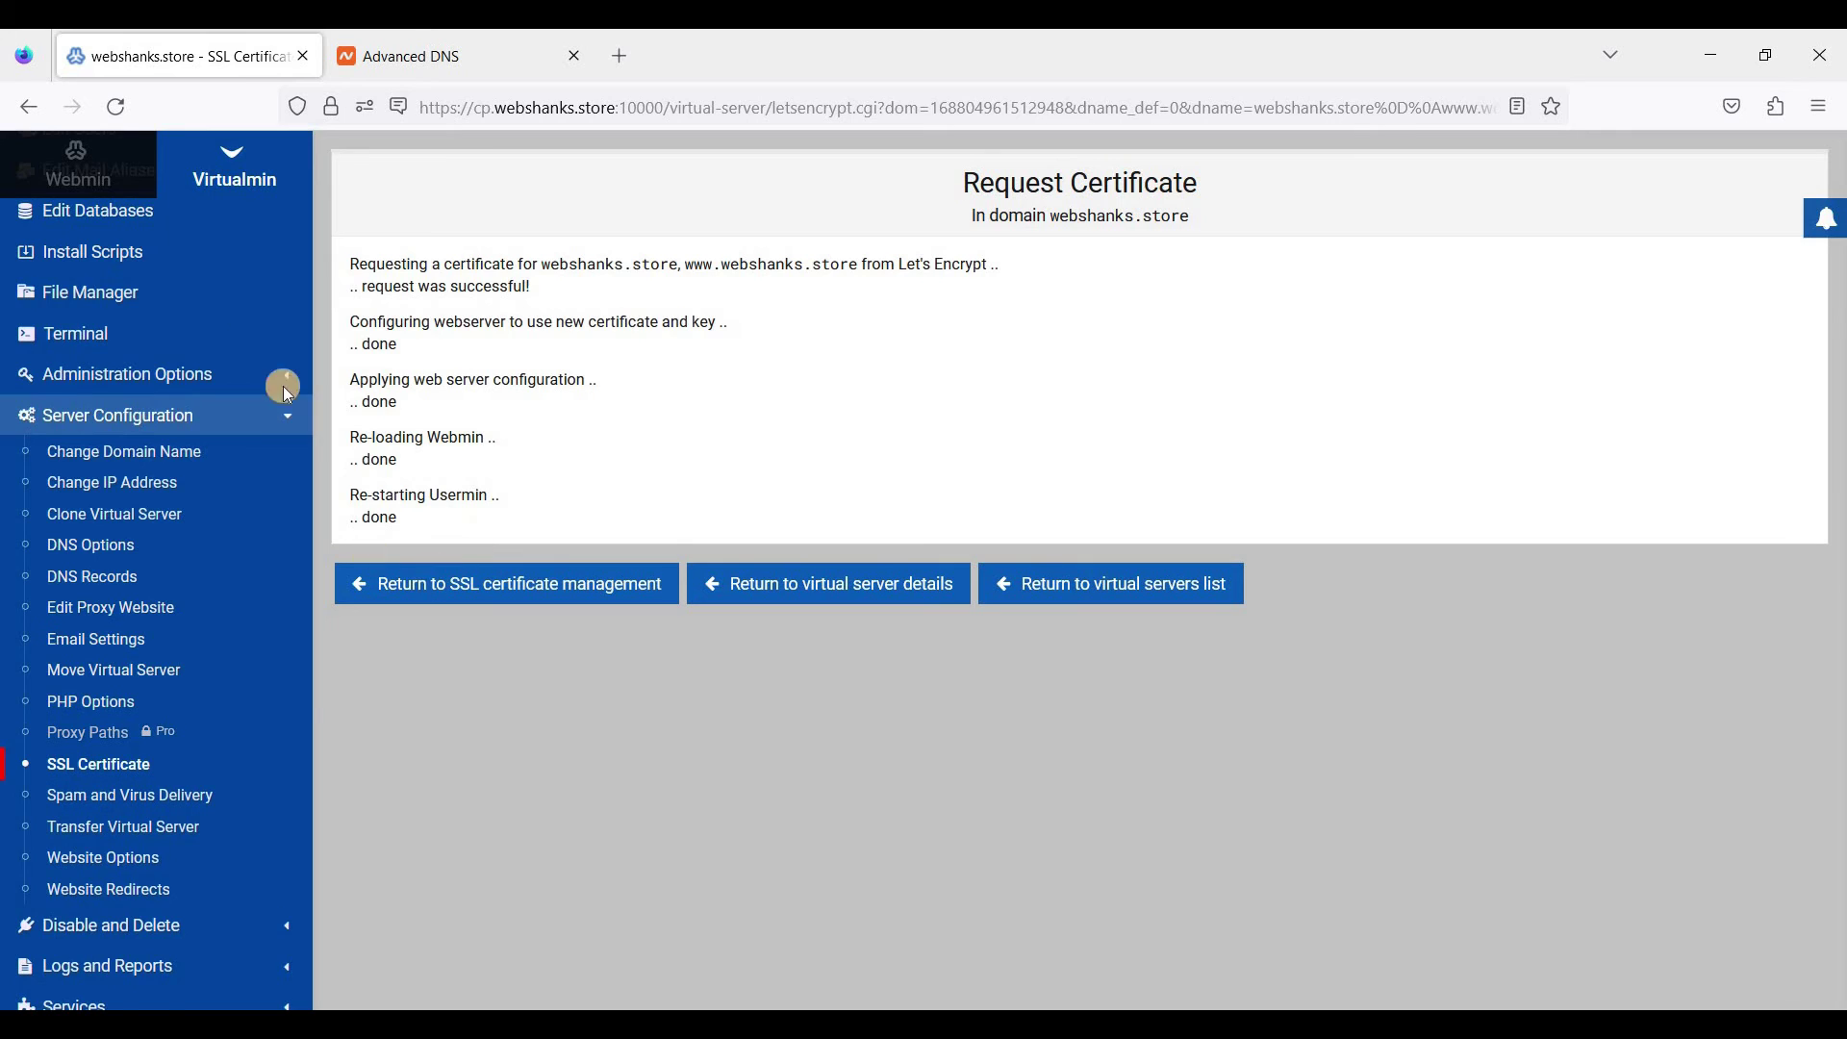
scroll(241, 310, up, 3)
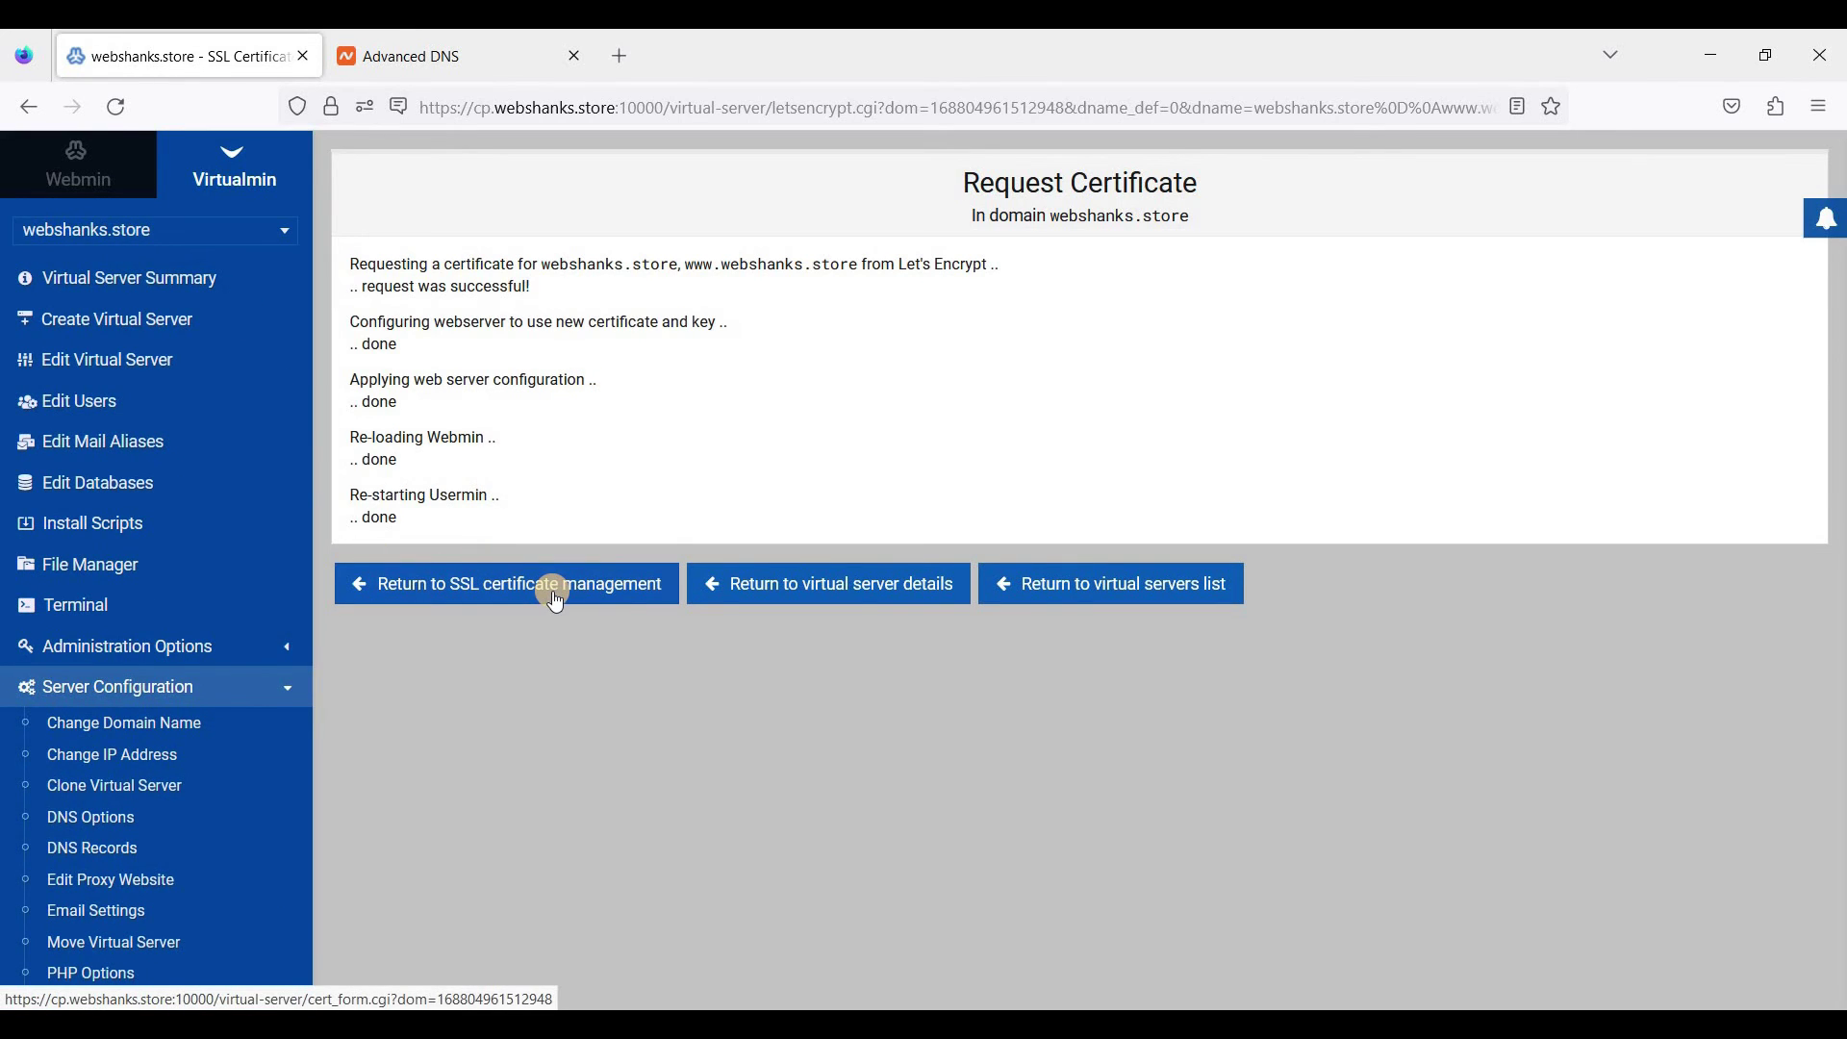
Confirm the Let's Encrypt certificate expiring Sep 27 2023 and view webshanks.store in a new tab.
click(591, 586)
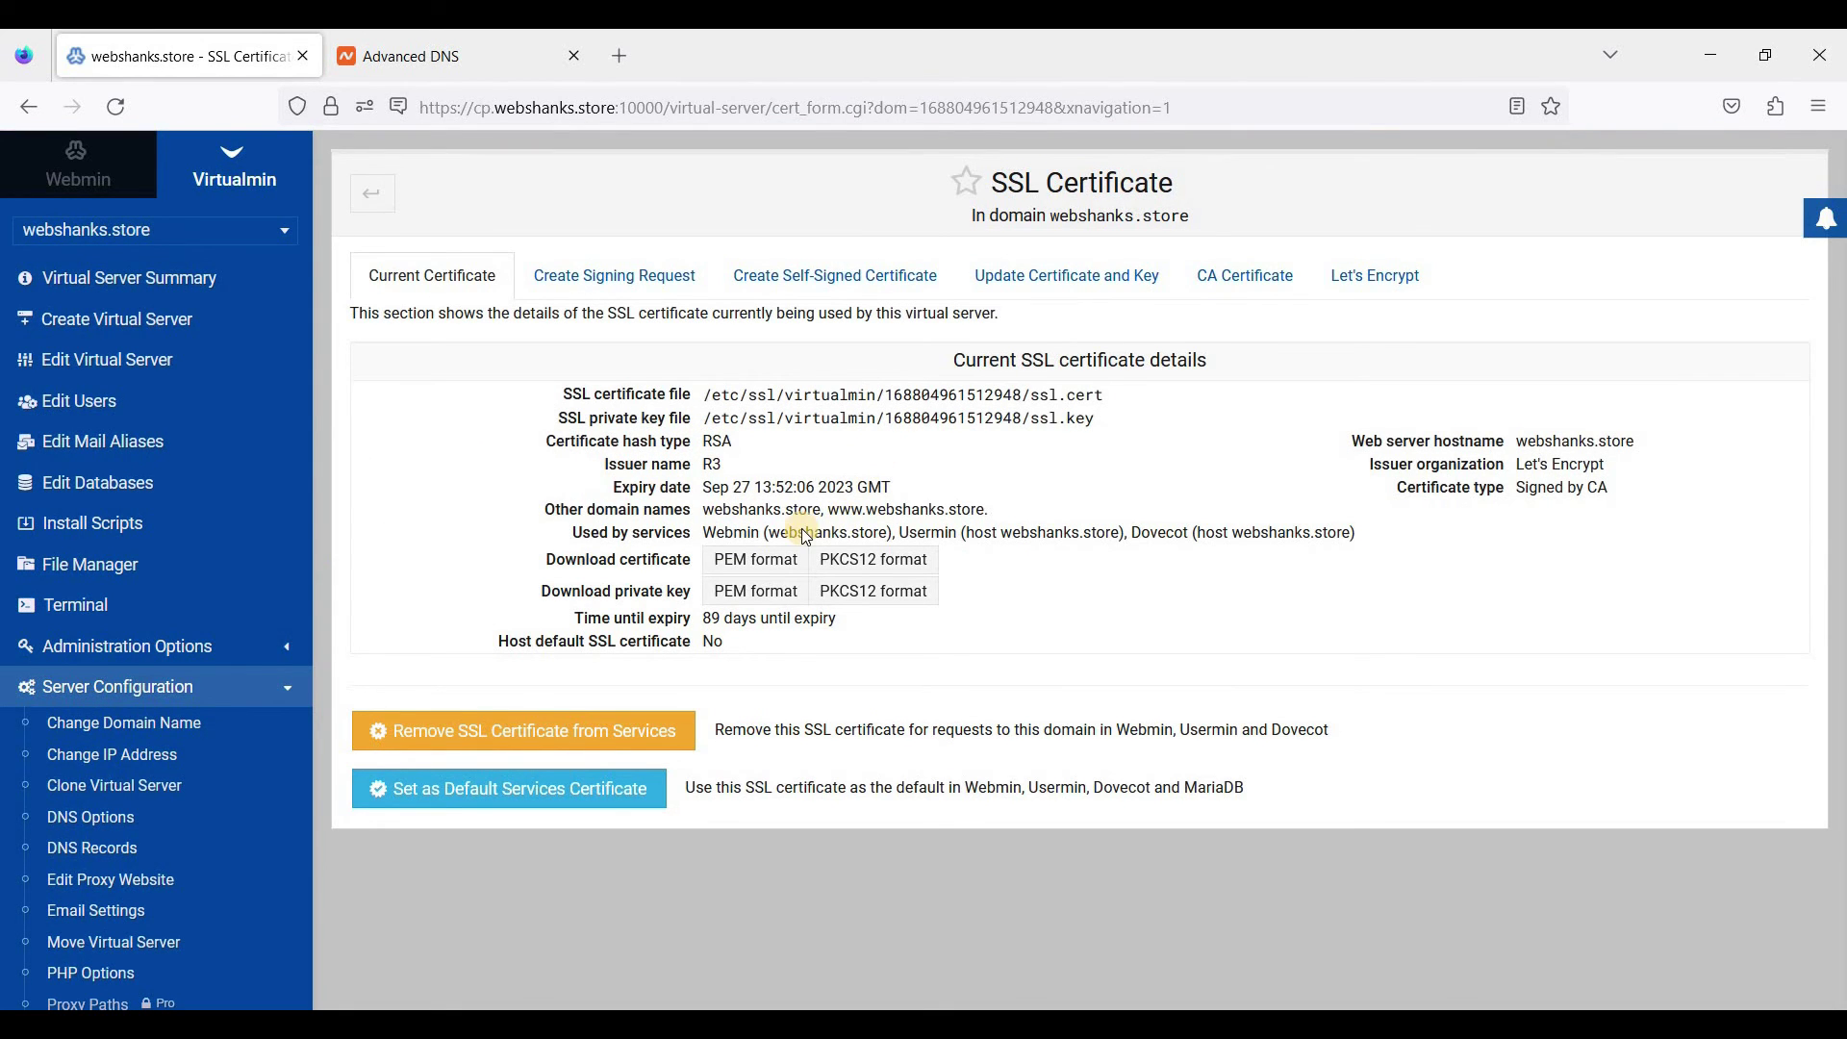
double_click(1115, 215)
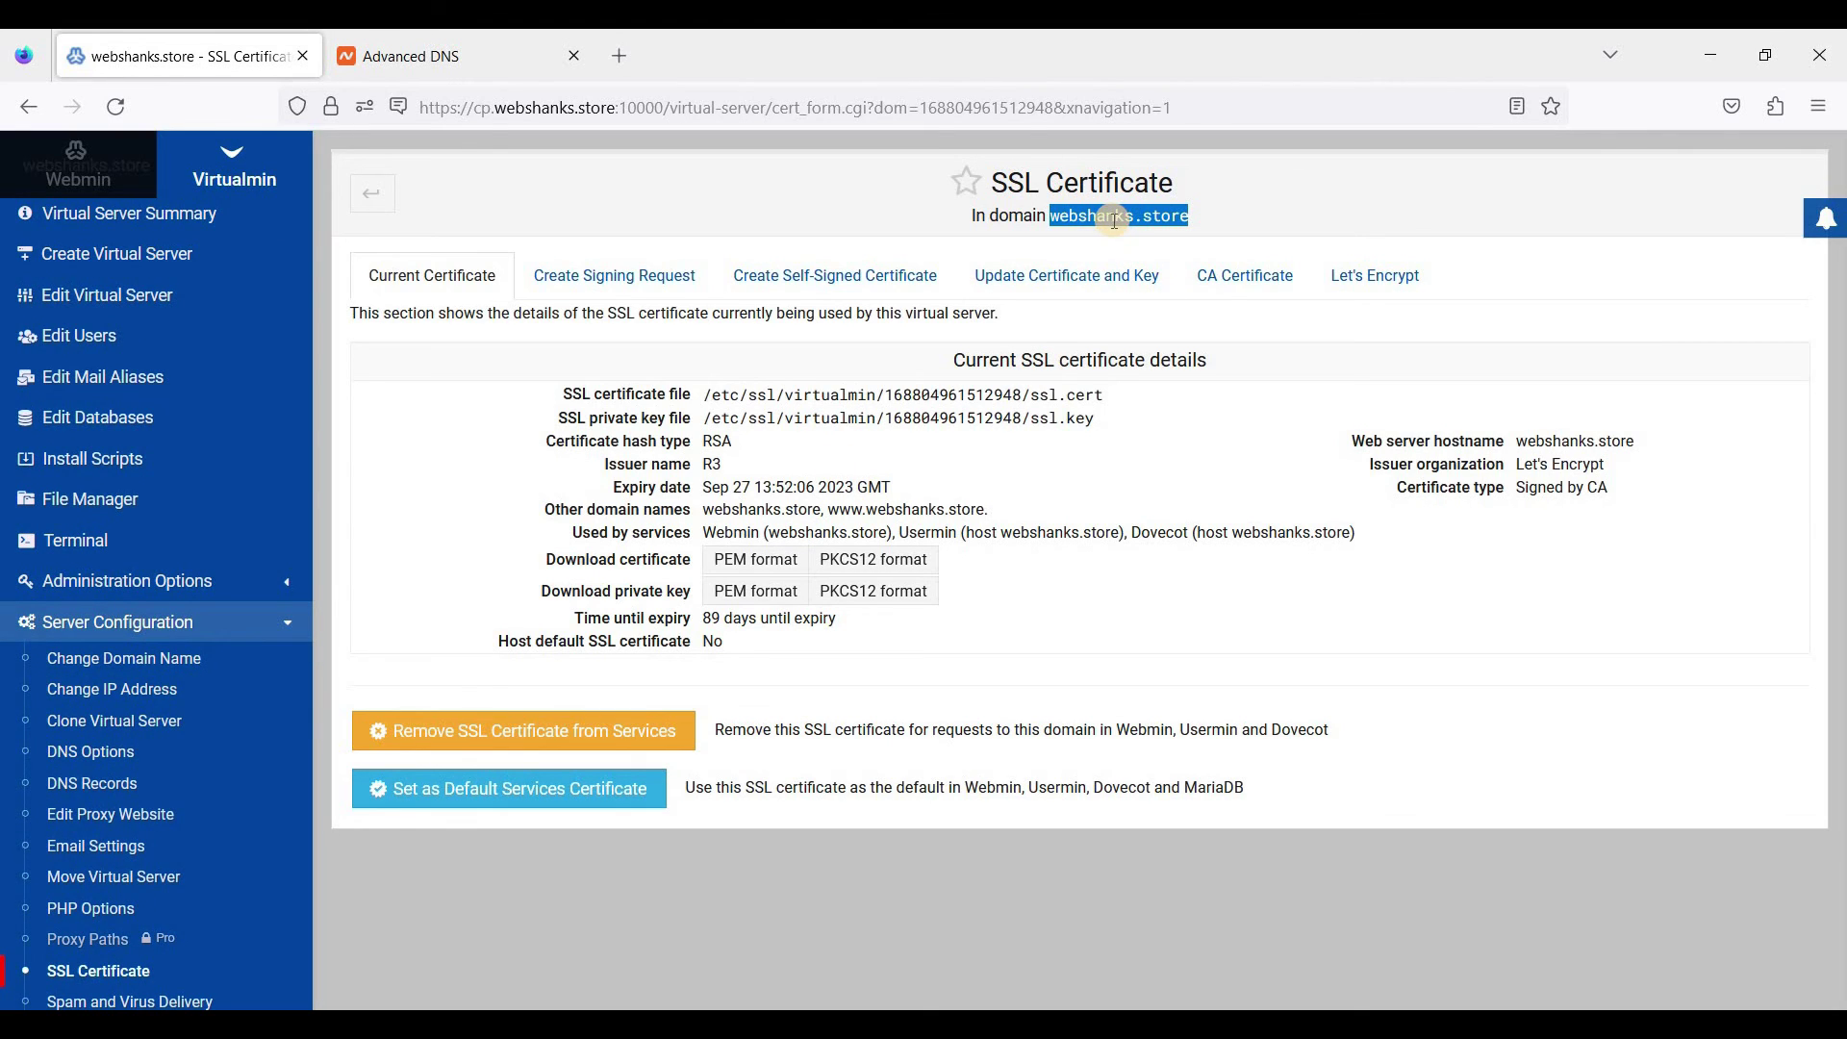
right_click(1102, 223)
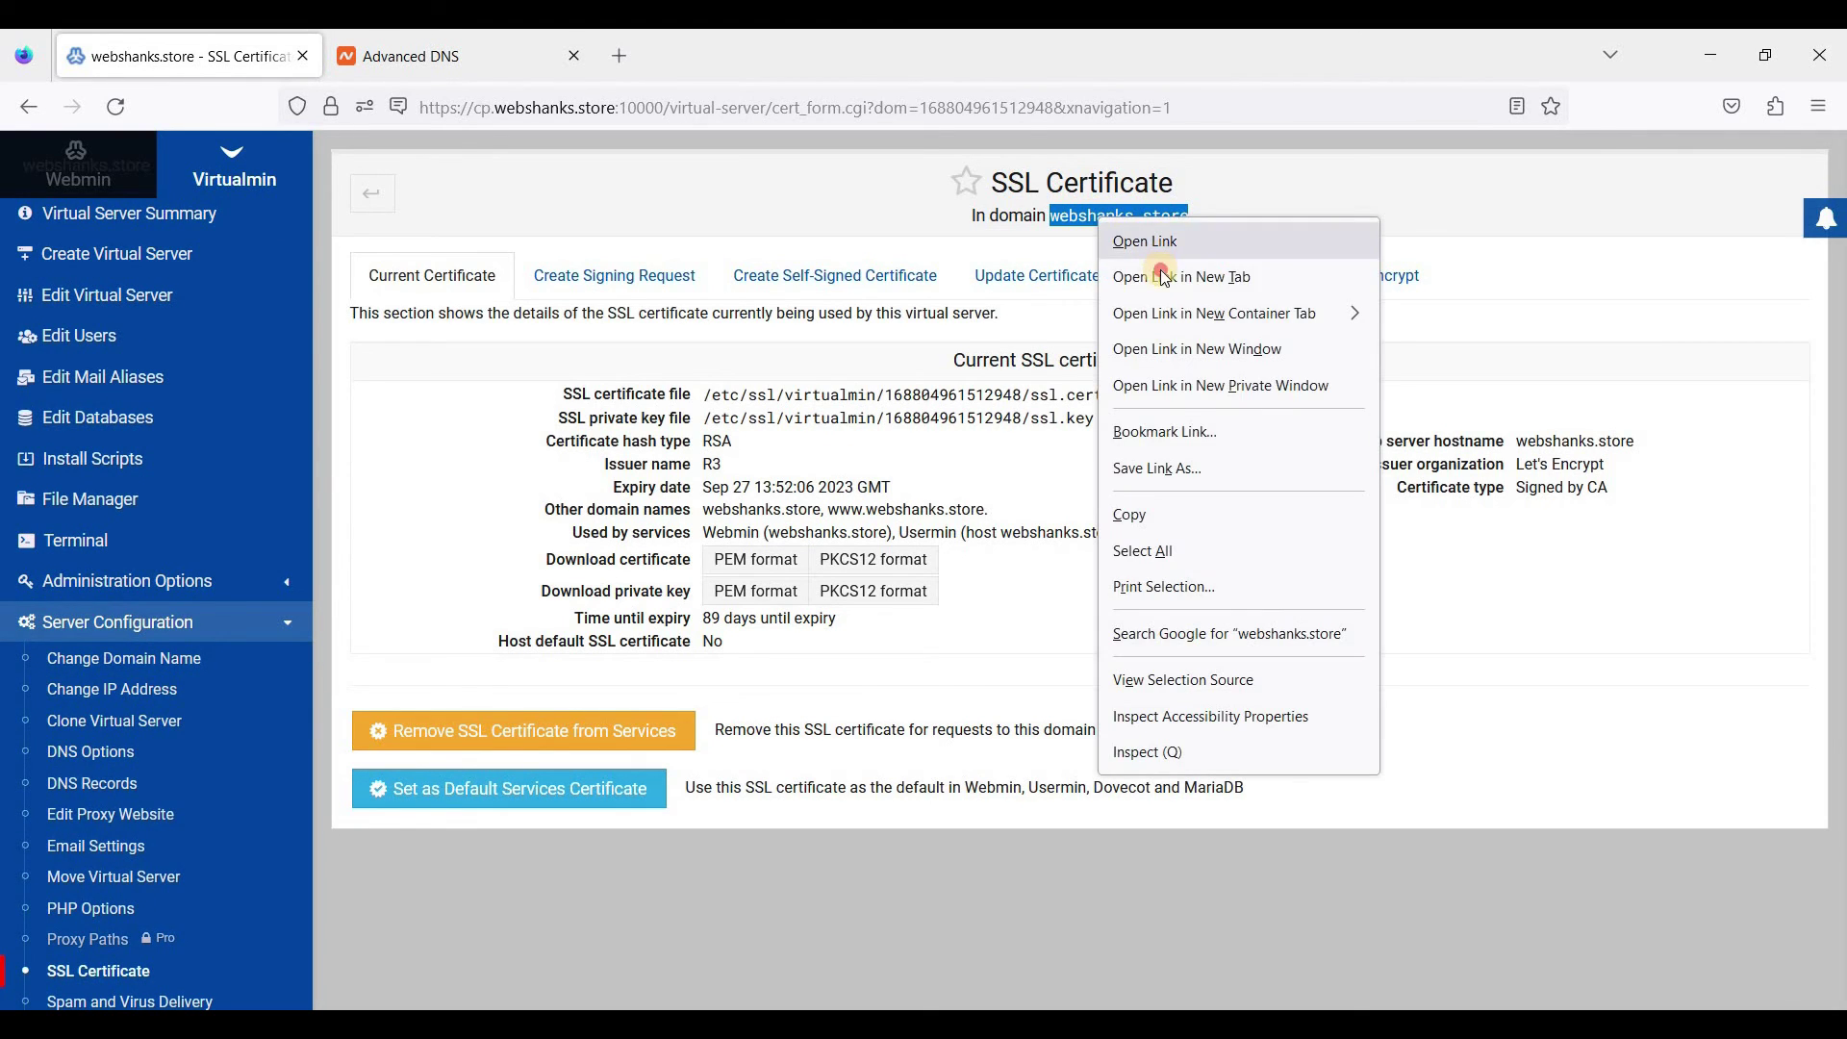
click(1157, 271)
click(454, 67)
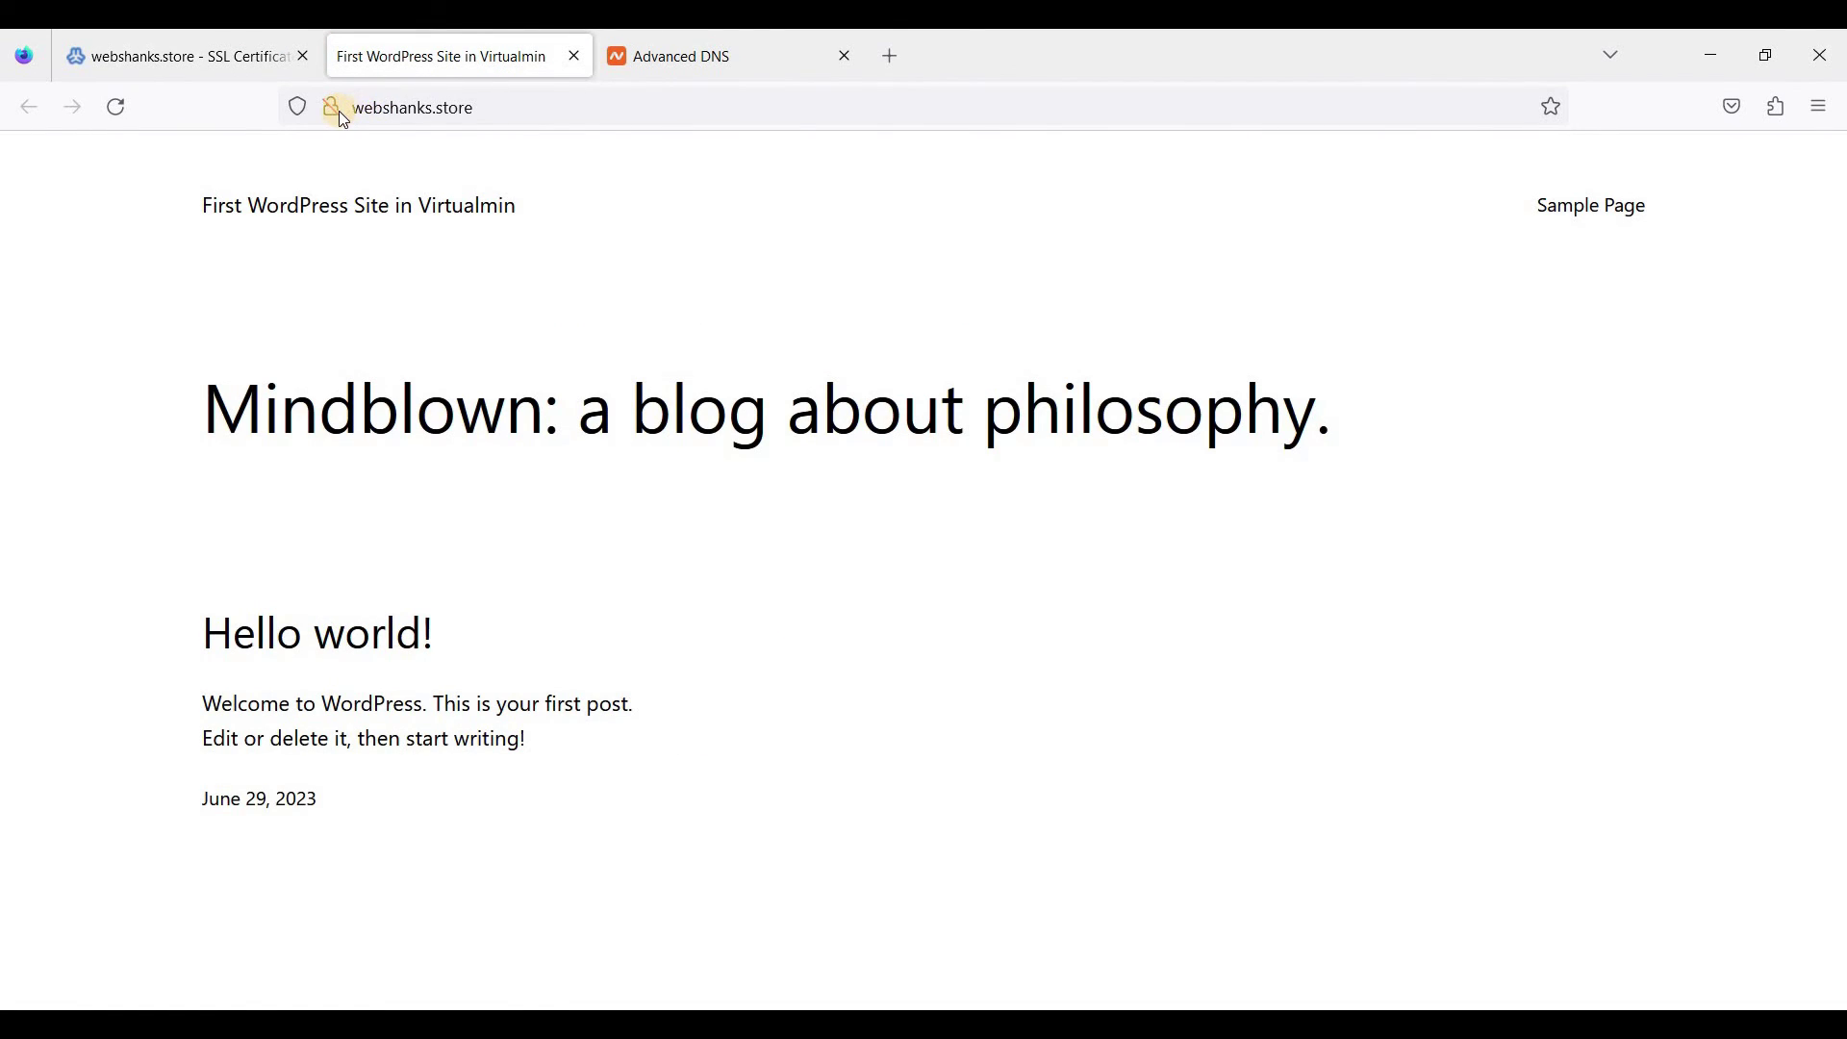
click(216, 61)
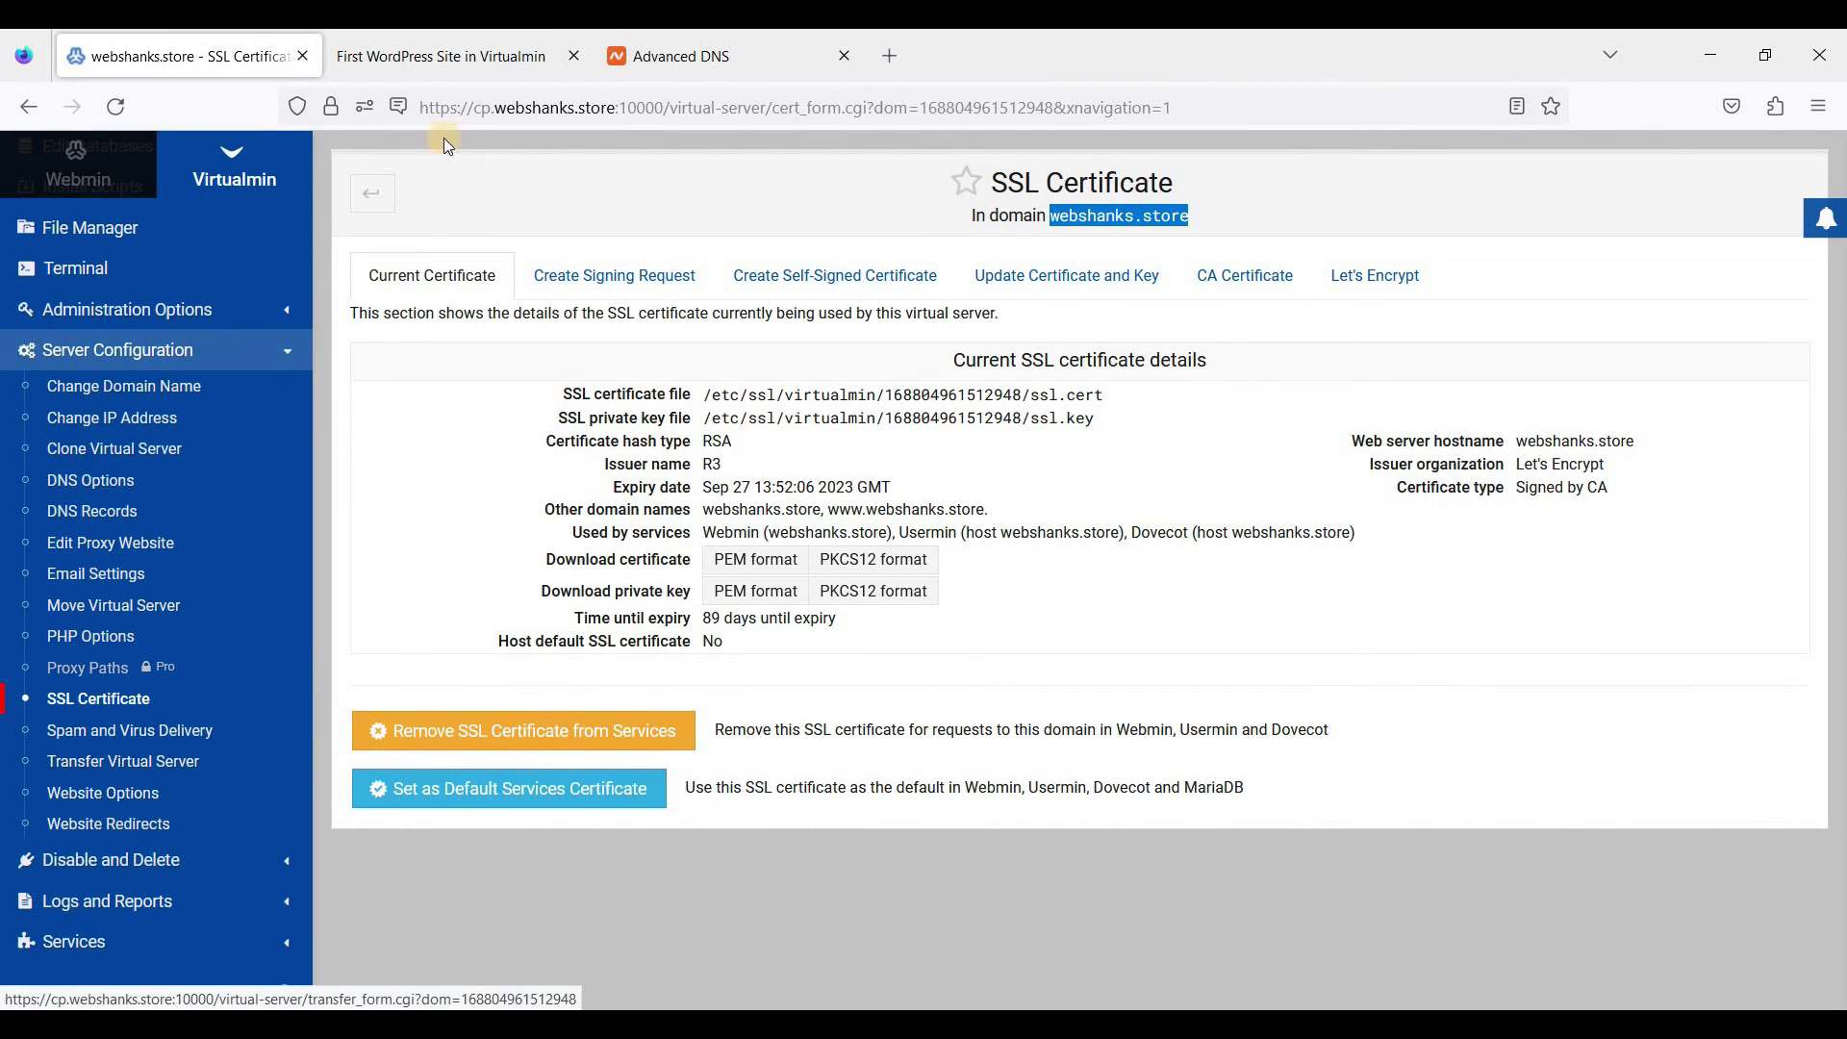
Set 'Redirect all requests to SSL site' to Yes in Website Options and save it.
click(122, 799)
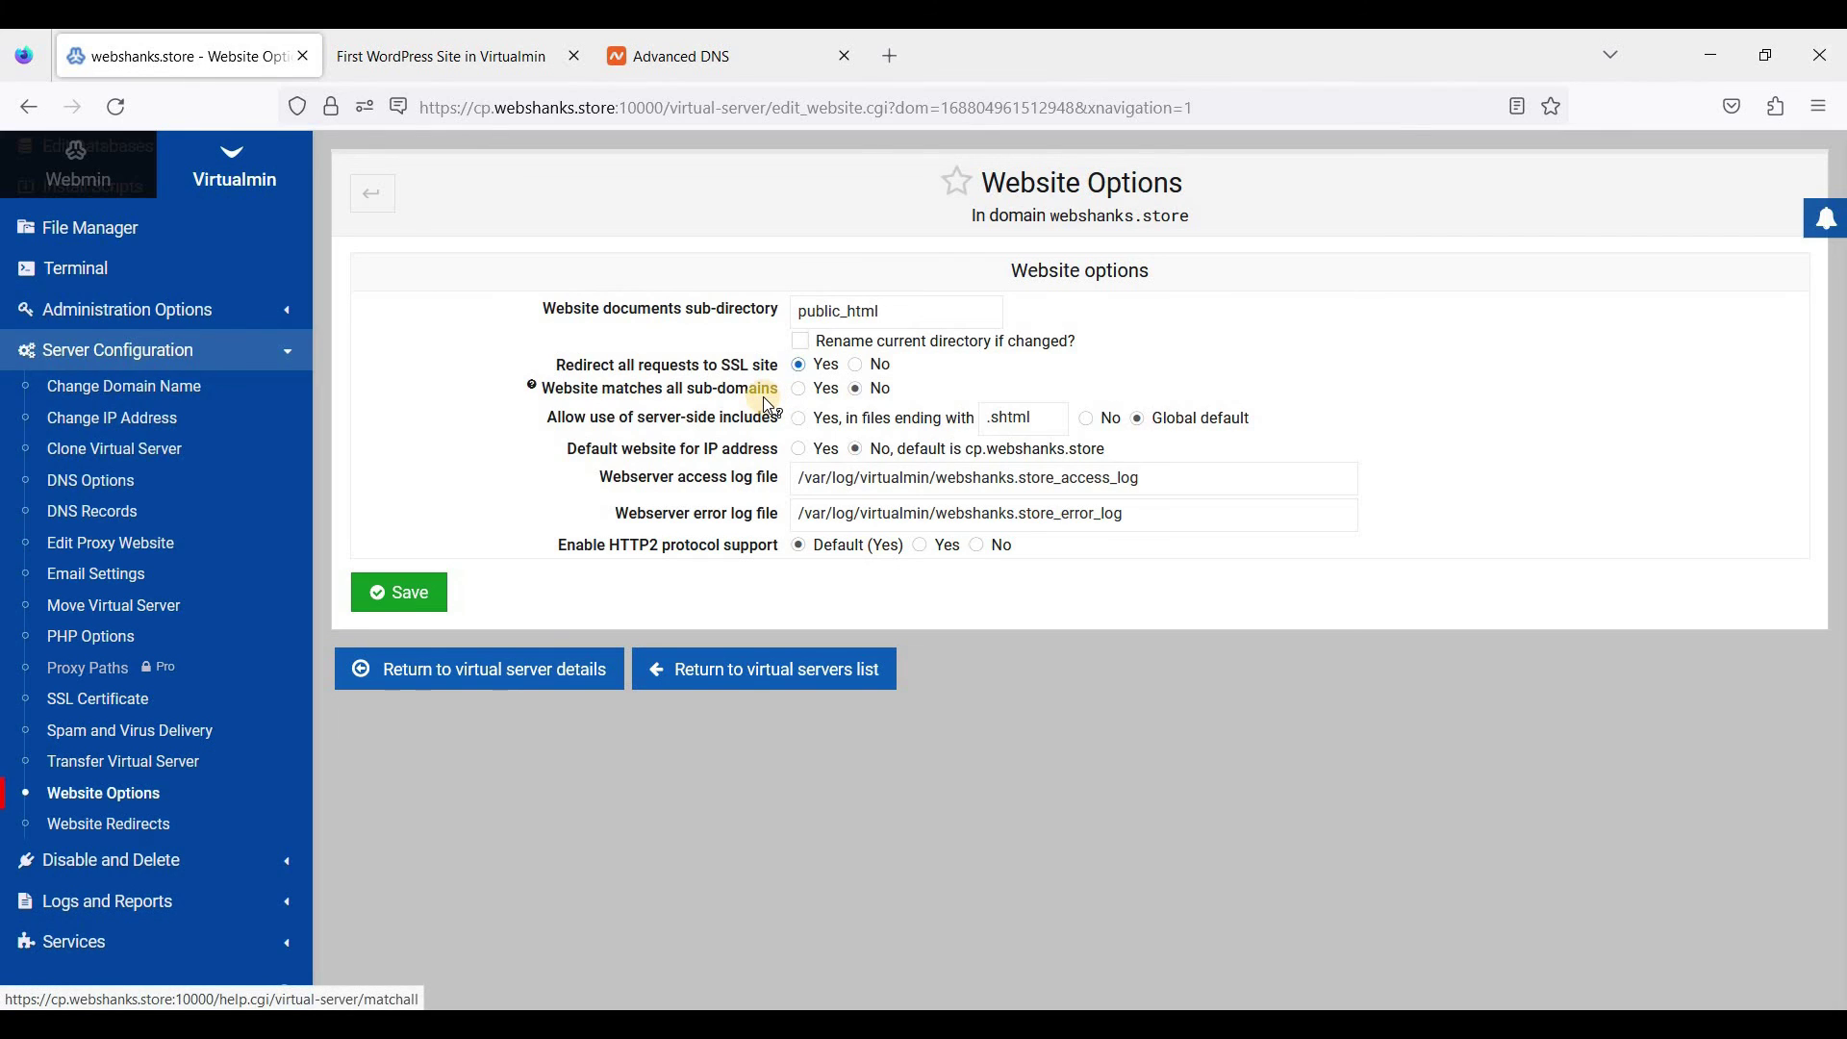
click(413, 597)
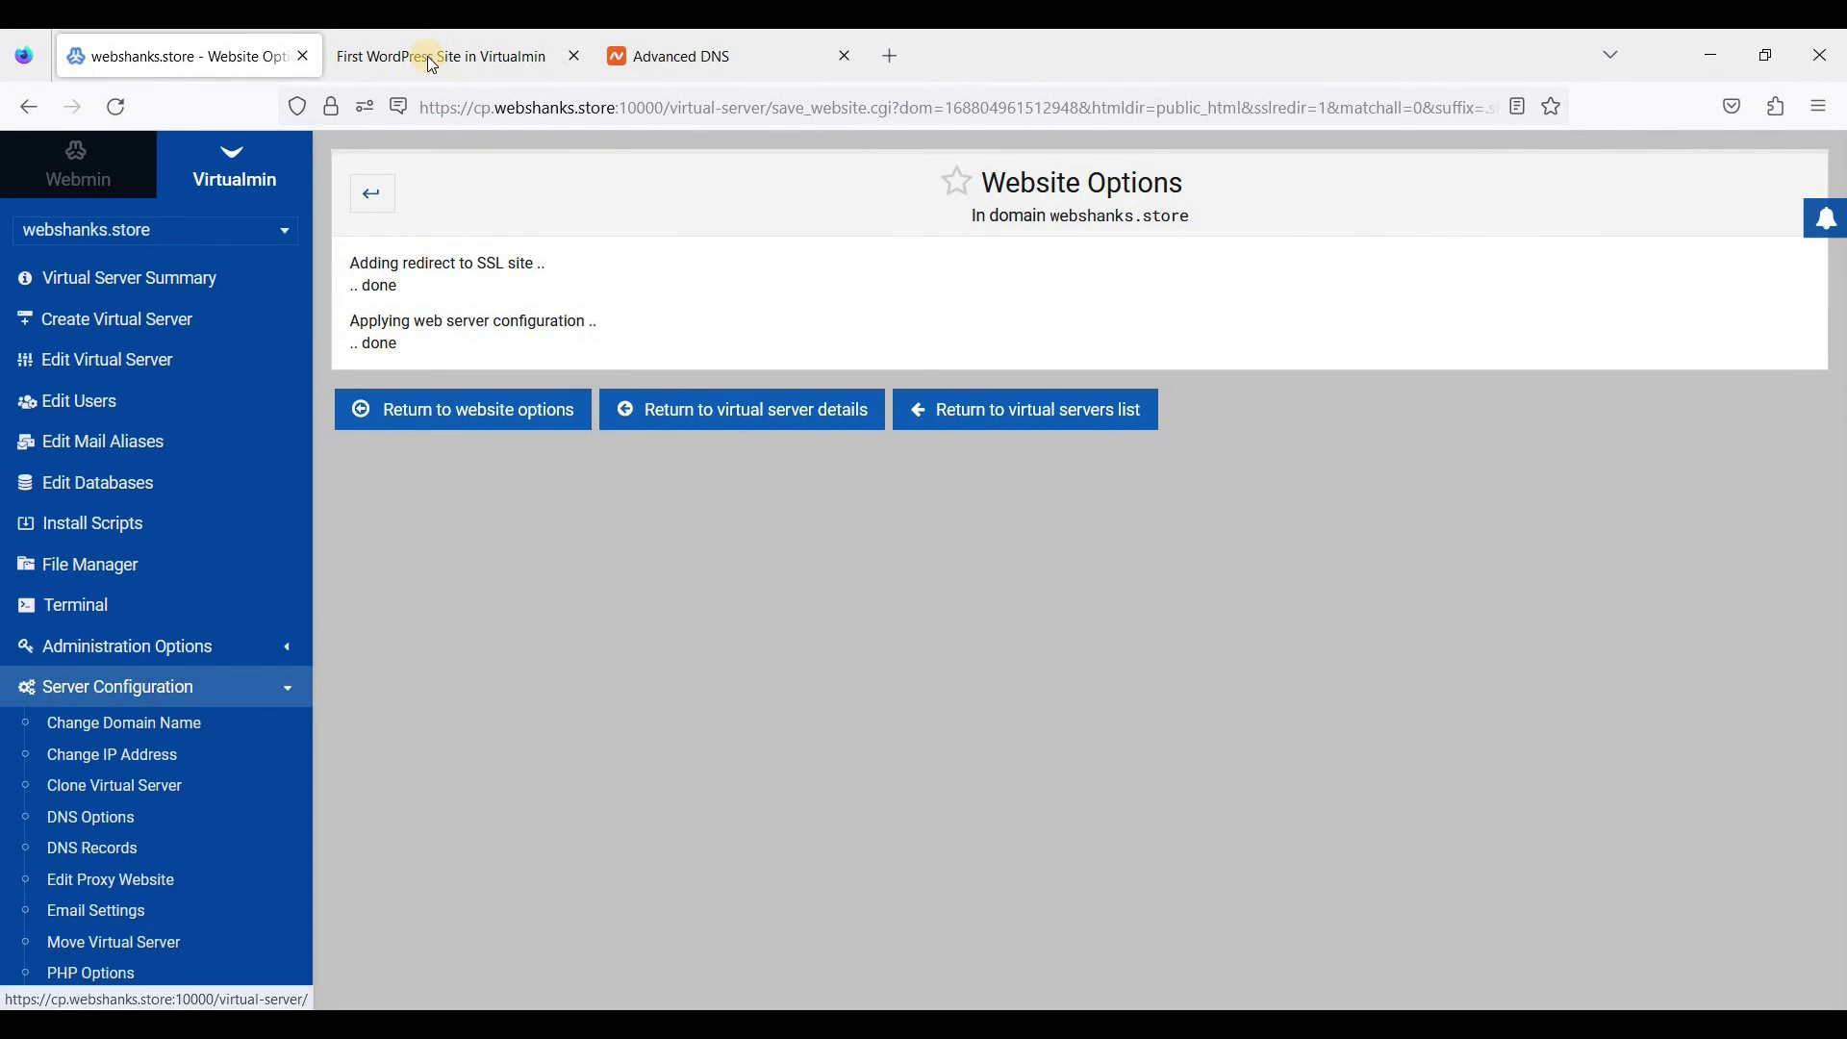
key(ctrl+Tab)
right_click(587, 240)
click(734, 260)
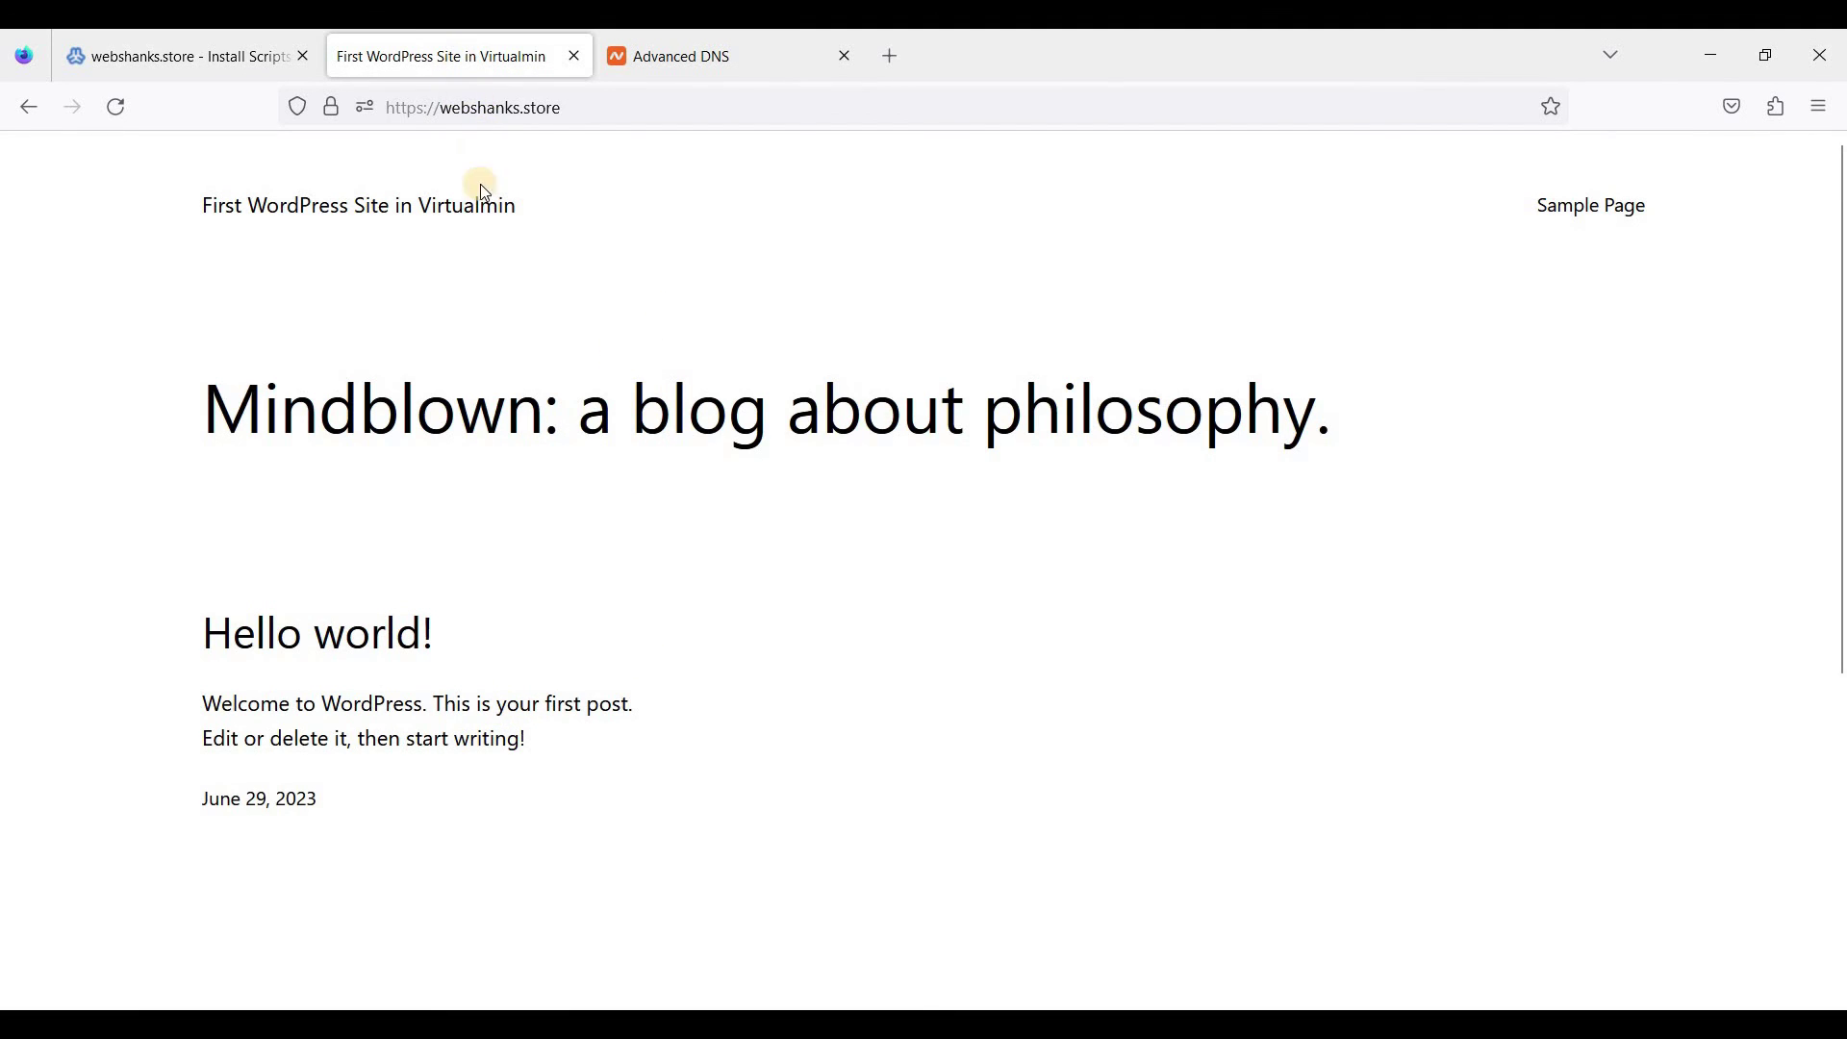
click(208, 58)
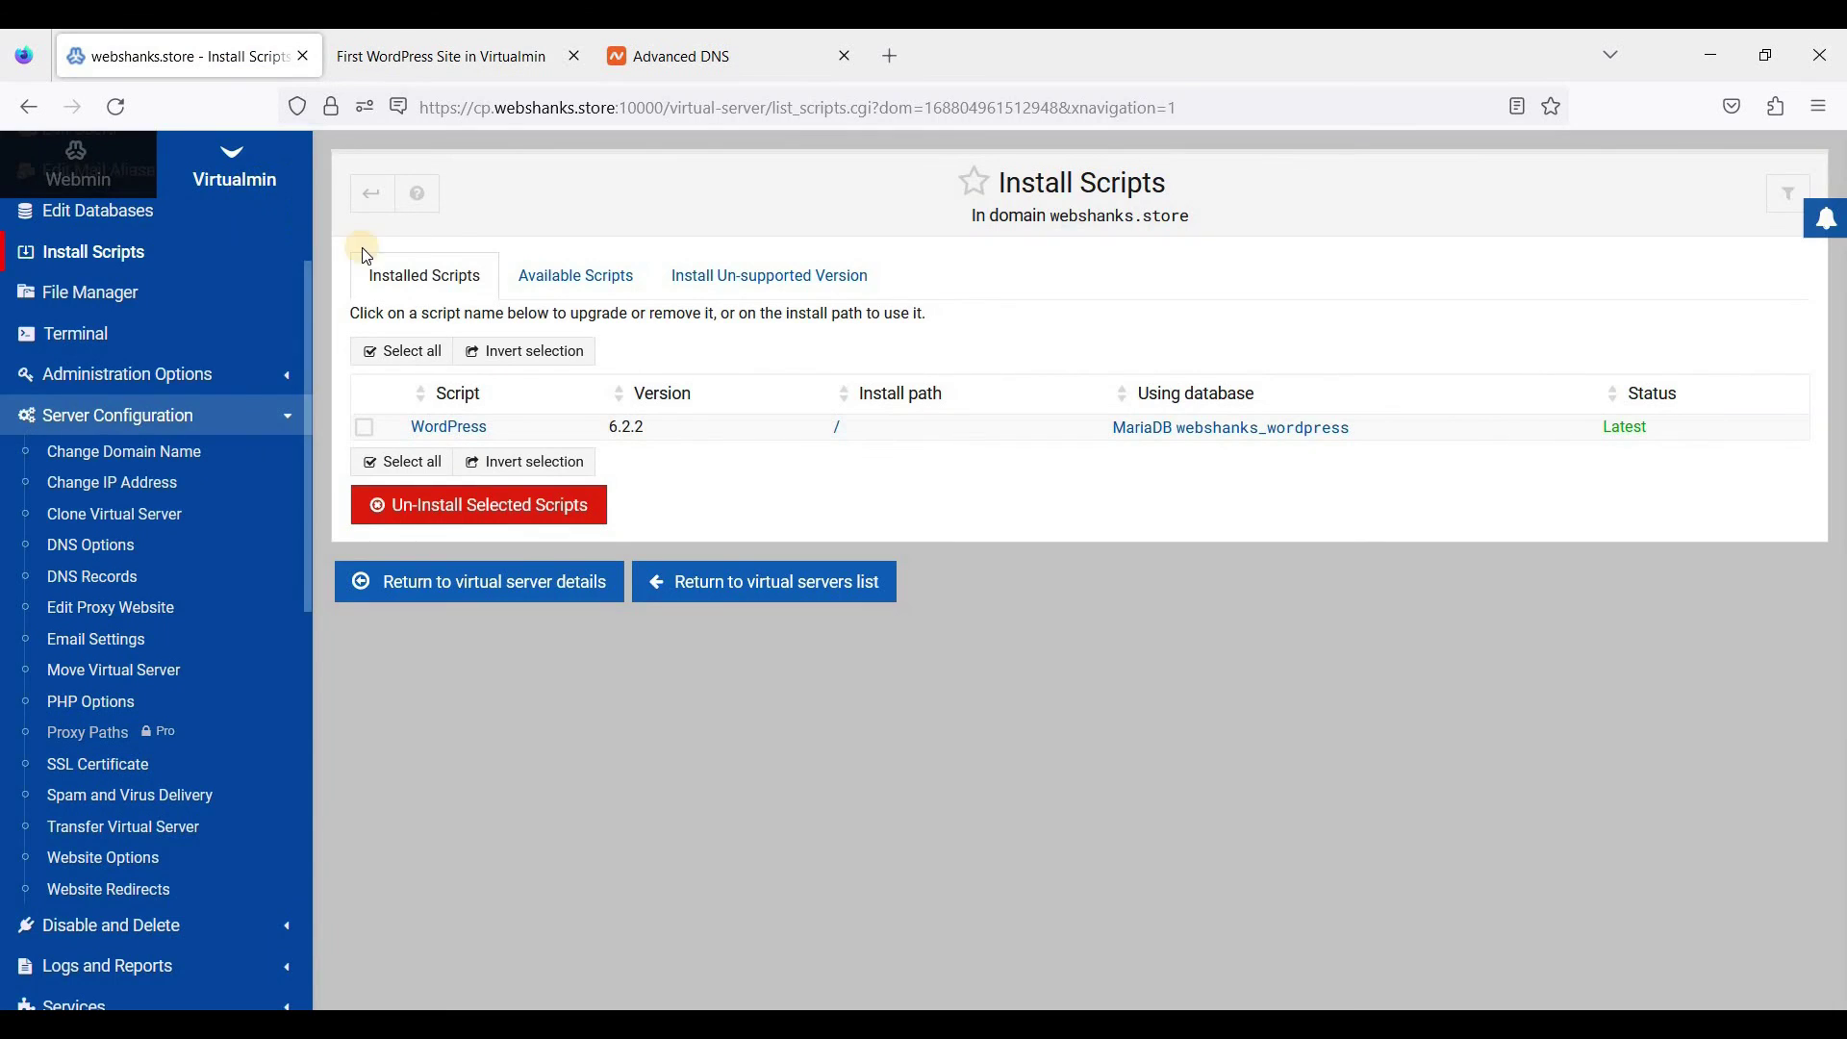
click(438, 66)
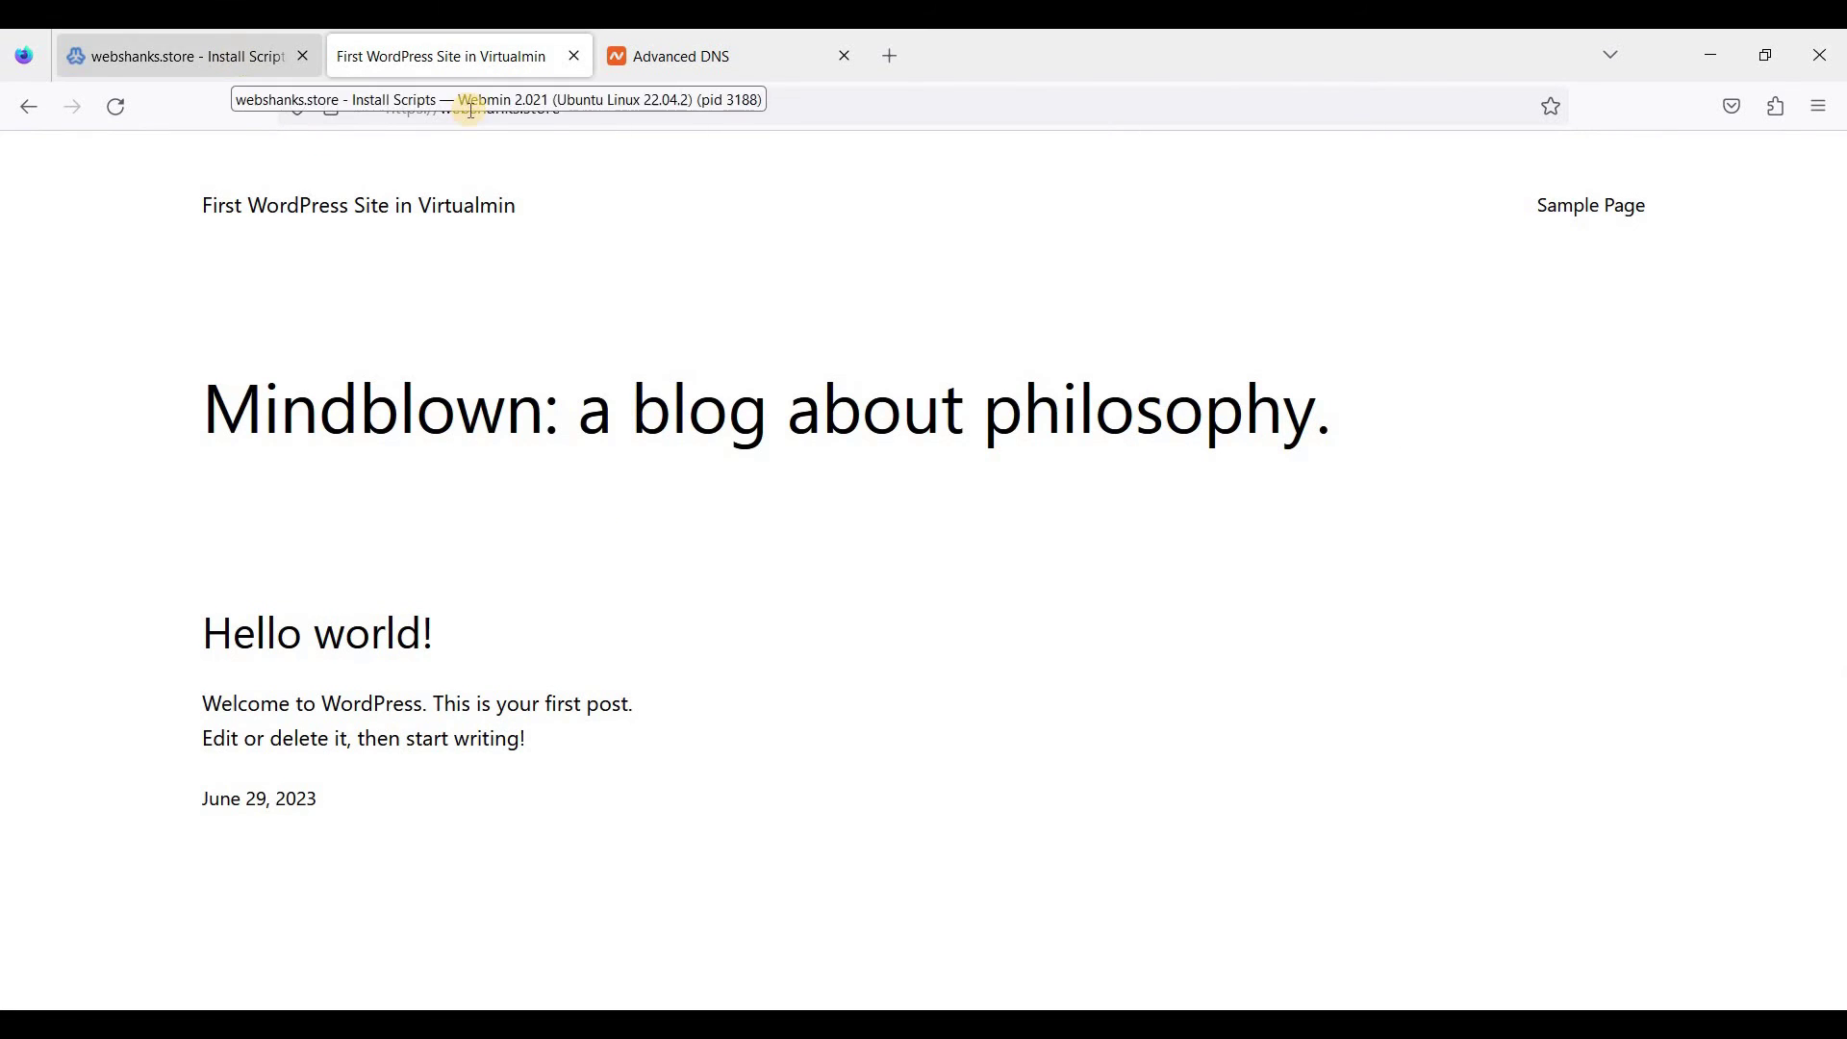